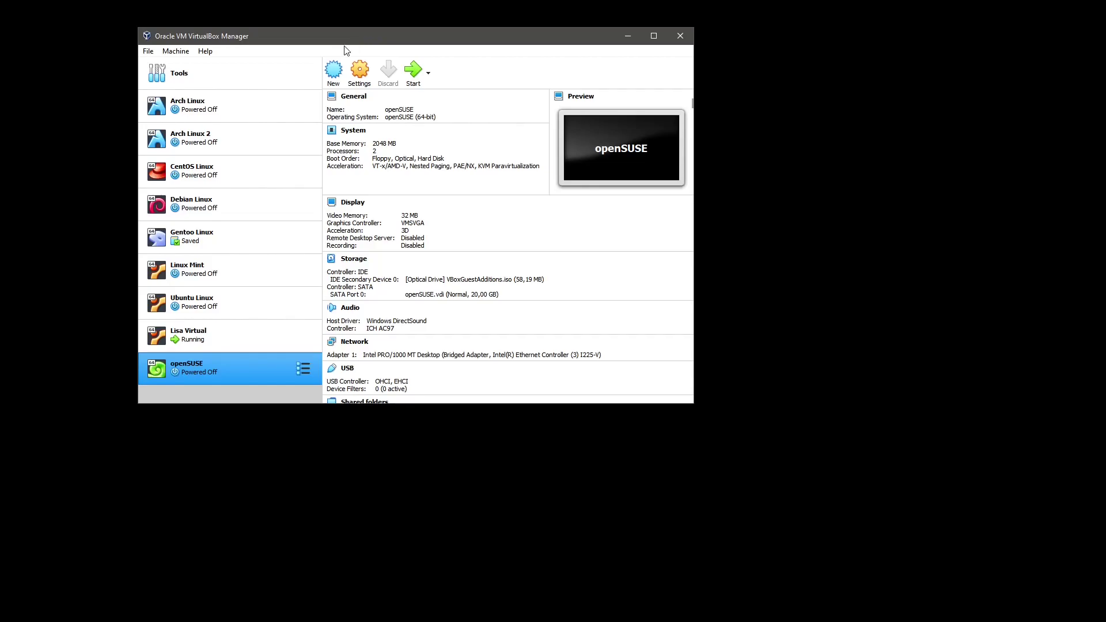
Create a new machine named 'Windows 11' and change its folder path to a Windows 11 folder
click(335, 74)
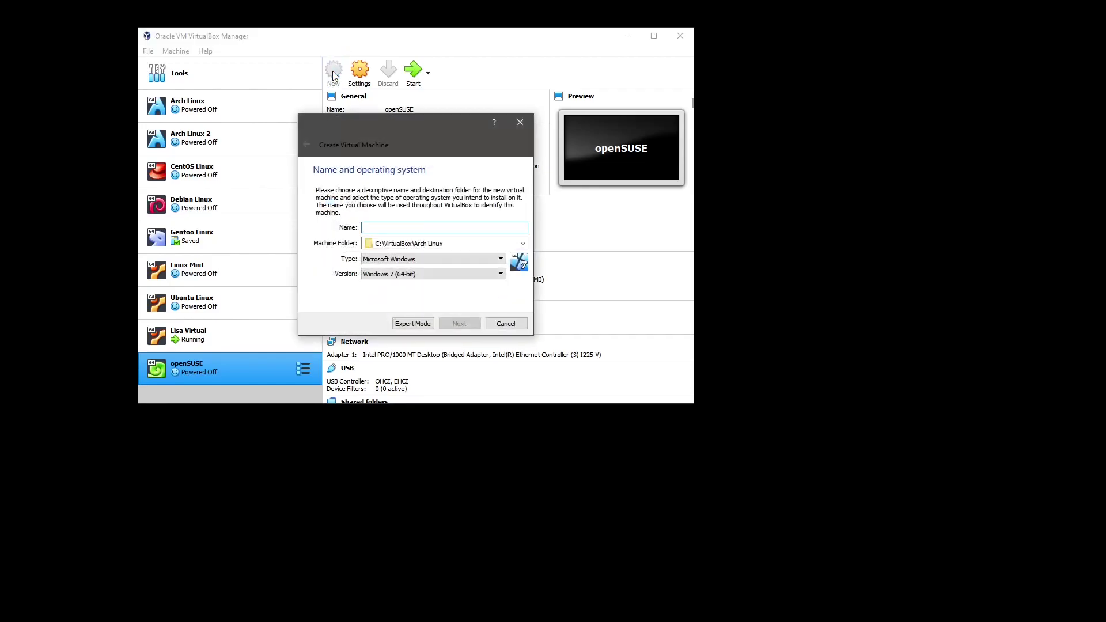
text(Windo)
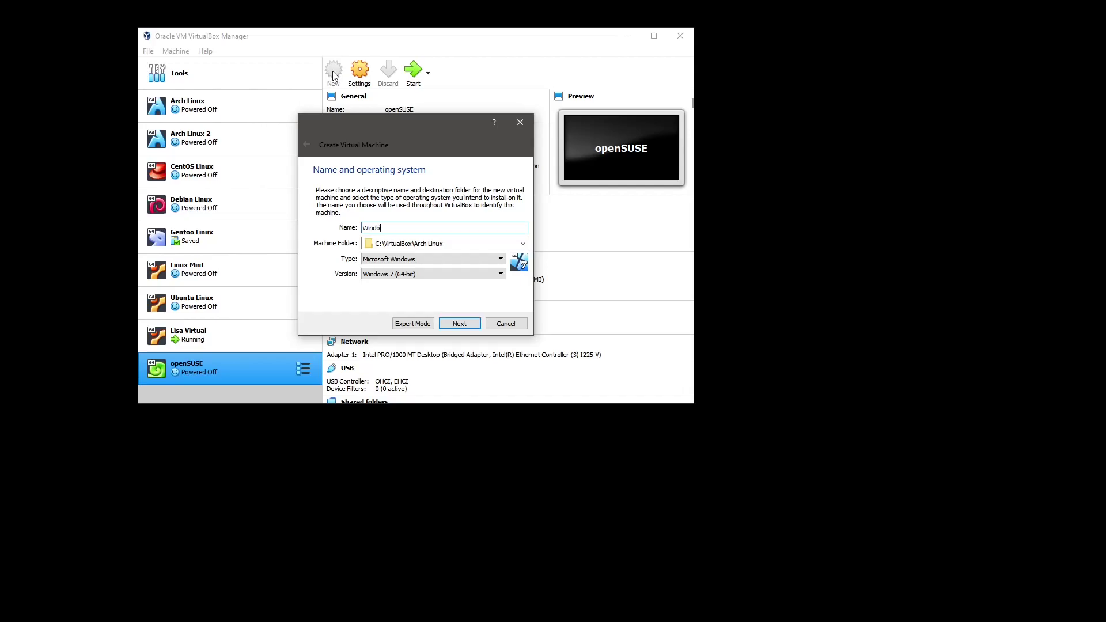
text(ws 11)
key(ctrl+a)
key(ctrl+c)
click(416, 245)
drag(403, 244, 433, 244)
key(ctrl+v)
Keep type Microsoft Windows and set the version to Windows 10 (64-bit)
key(Tab)
click(433, 260)
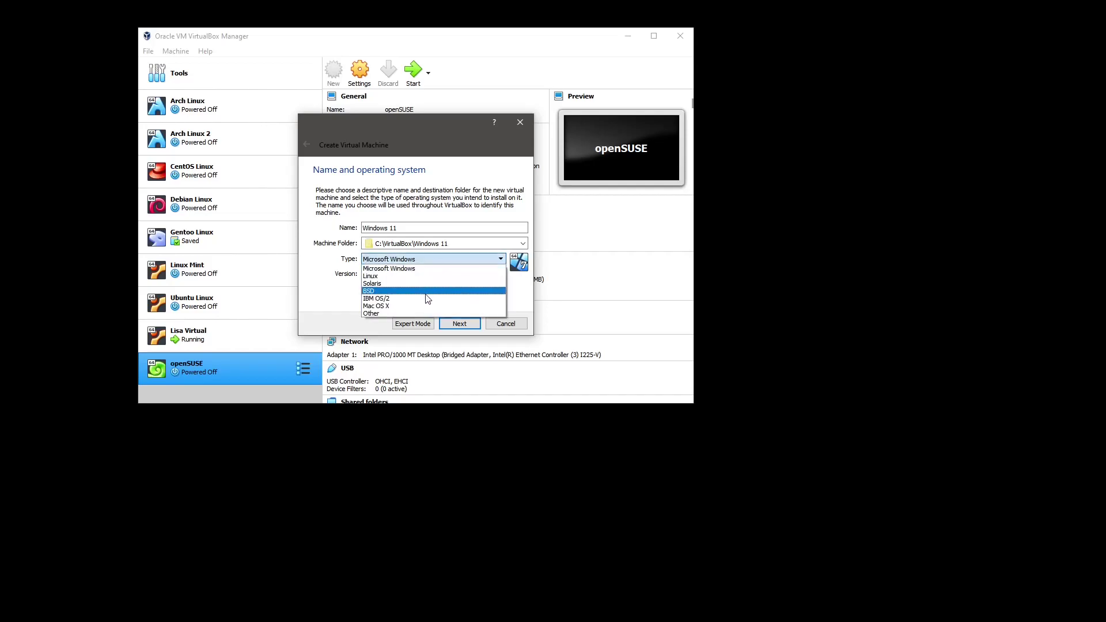
click(421, 268)
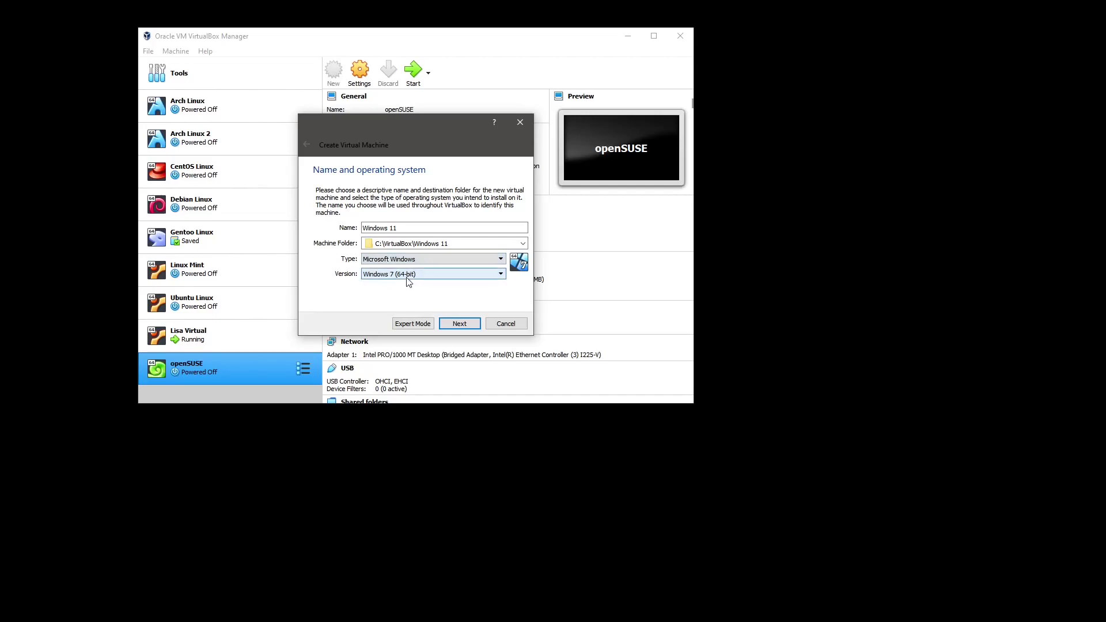
click(408, 275)
scroll(426, 317, down, 3)
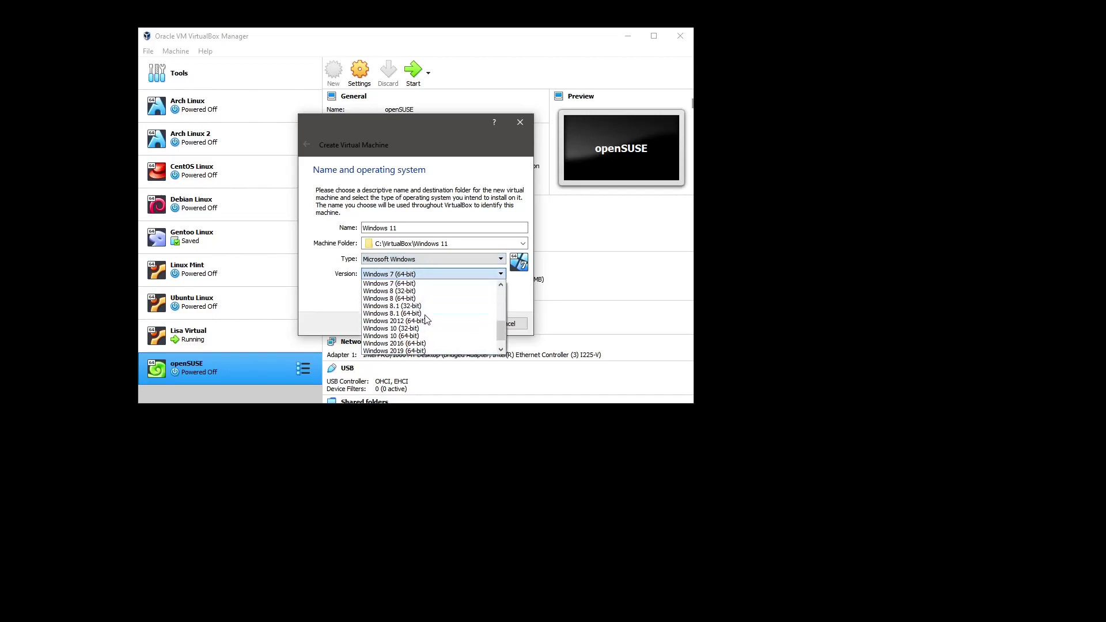
click(408, 336)
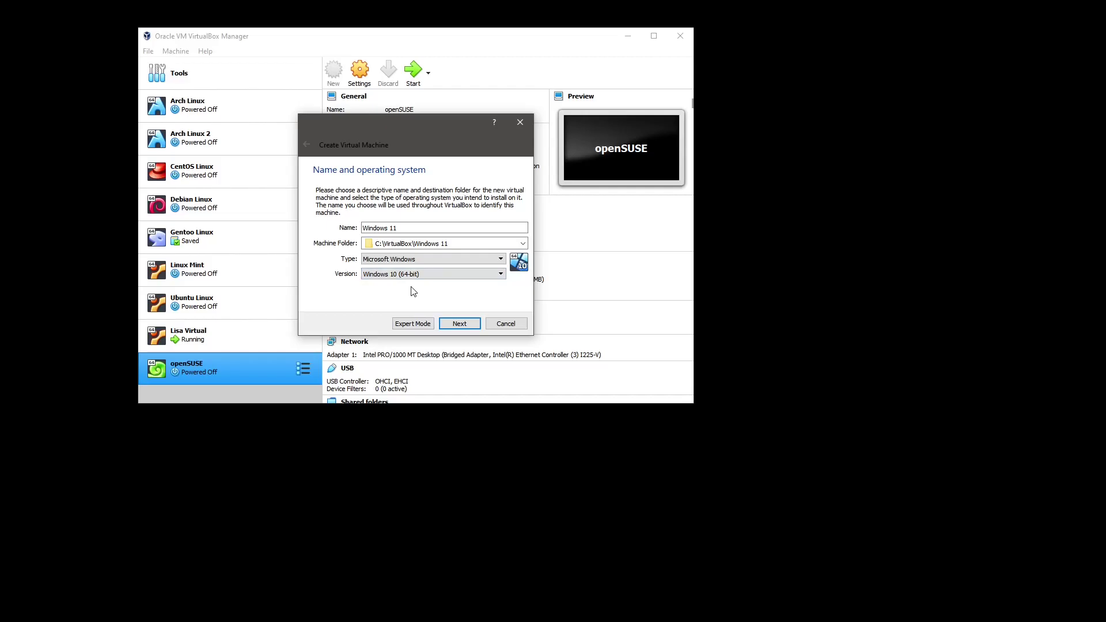
Keep 2048 MB of memory and create a new dynamically allocated 50 GB VDI disk
click(460, 324)
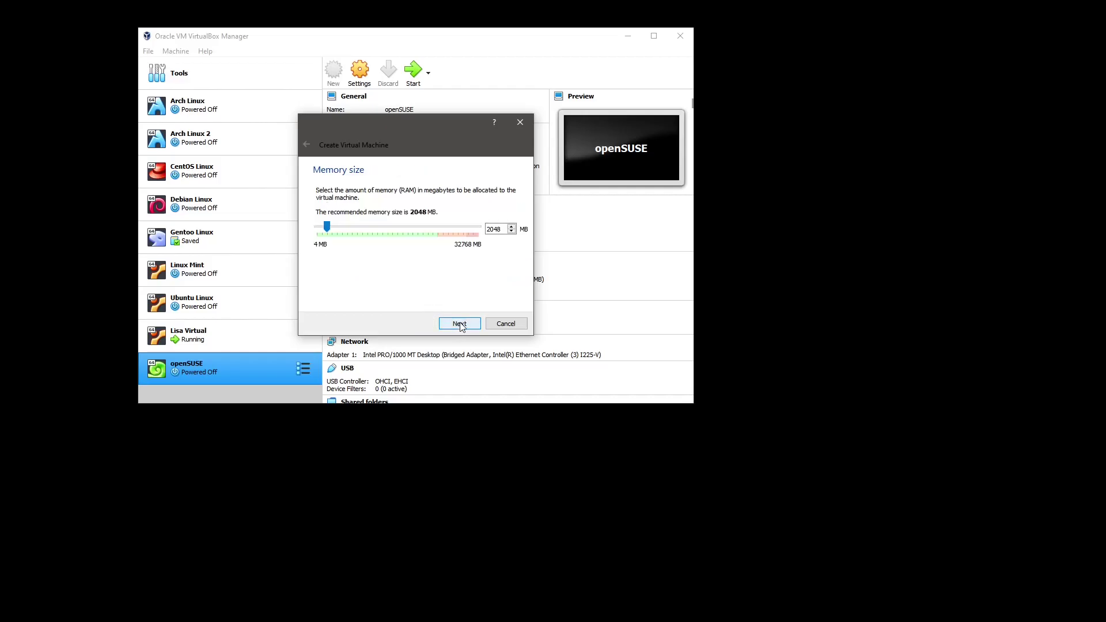
click(460, 325)
click(460, 324)
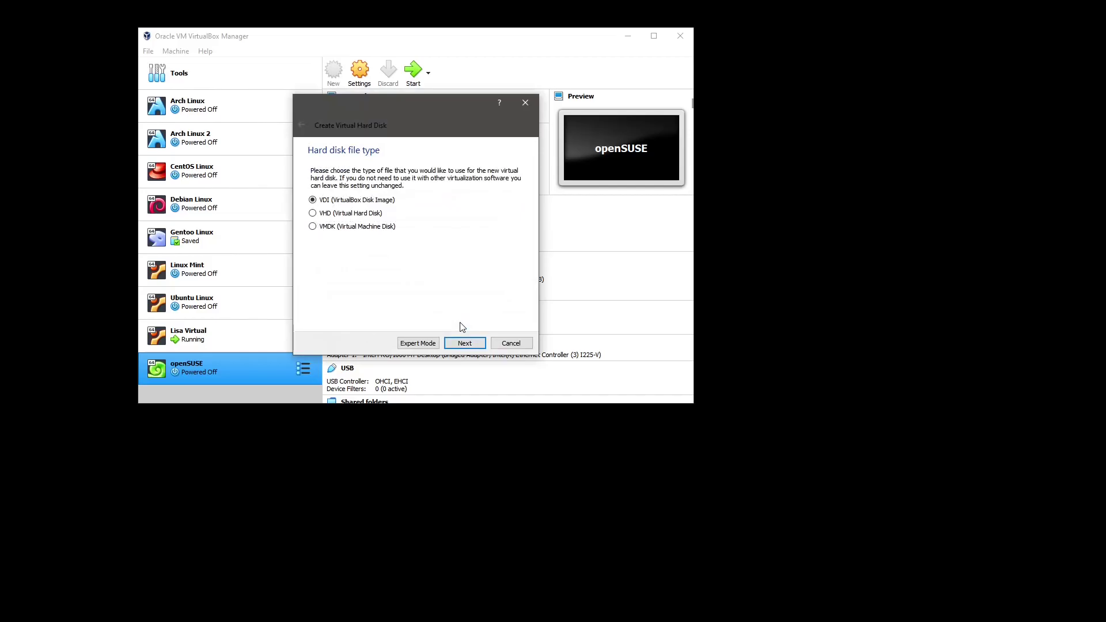
click(468, 345)
click(468, 345)
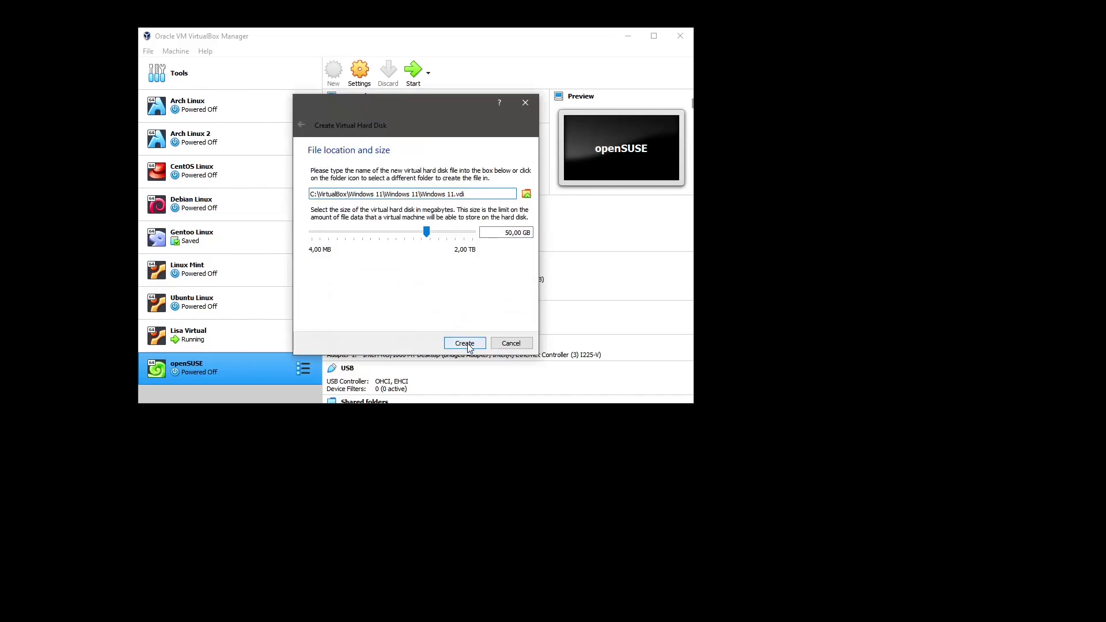
click(465, 344)
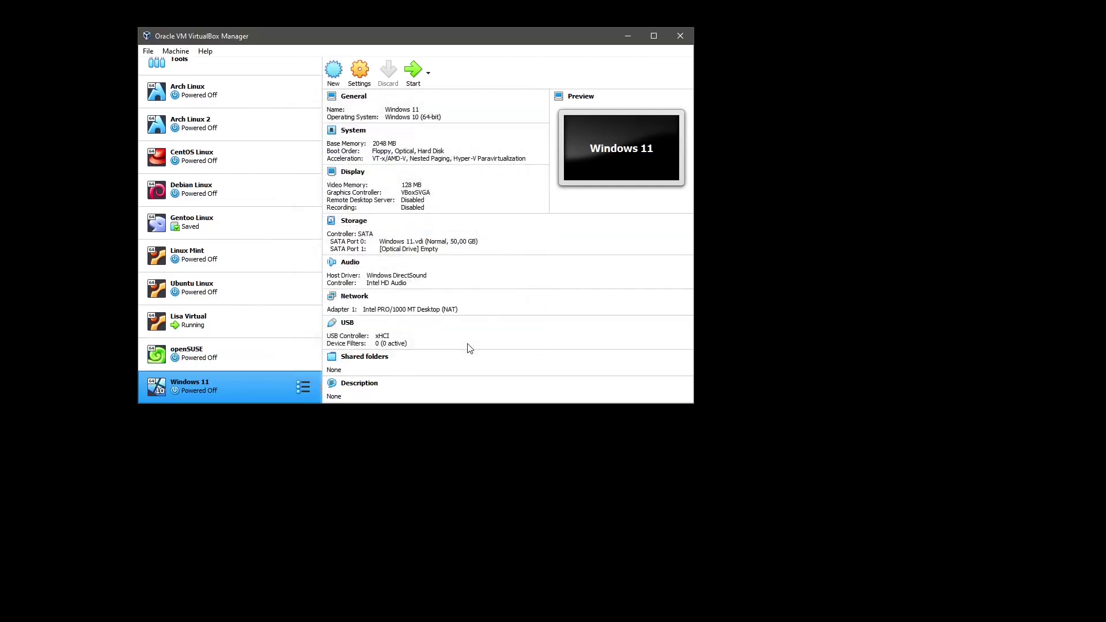
Set shared clipboard and drag-and-drop to Bidirectional in the machine's advanced settings
click(361, 80)
click(356, 116)
click(394, 149)
click(387, 181)
click(393, 165)
click(386, 197)
Enable EFI, give the machine 2 CPUs, and turn on PAE/NX and nested VT-x/AMD-V
click(266, 134)
click(275, 116)
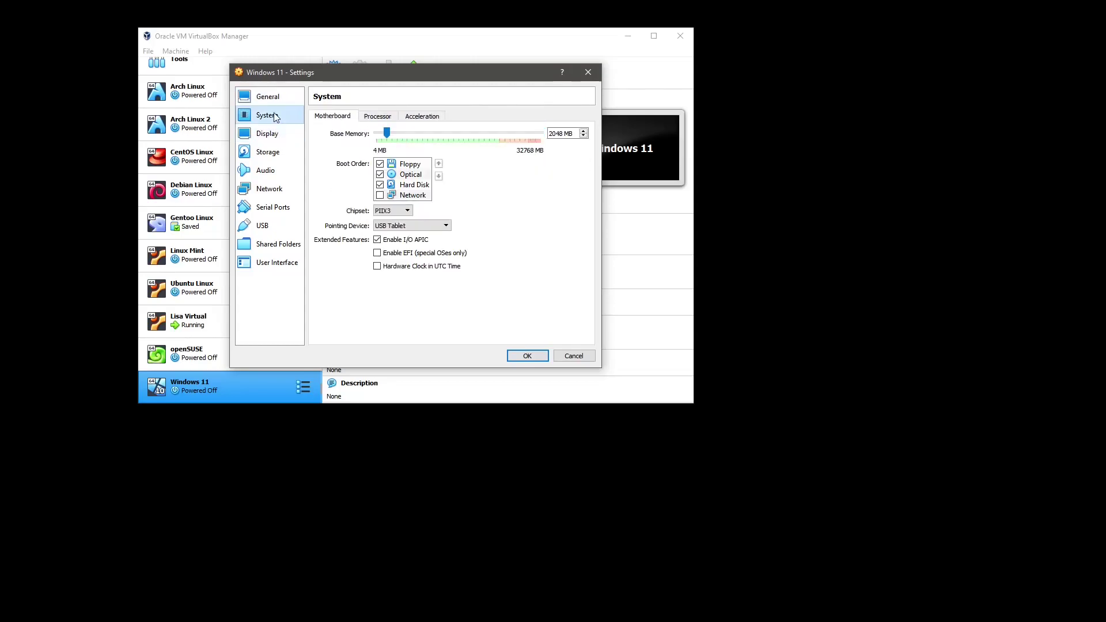
click(403, 255)
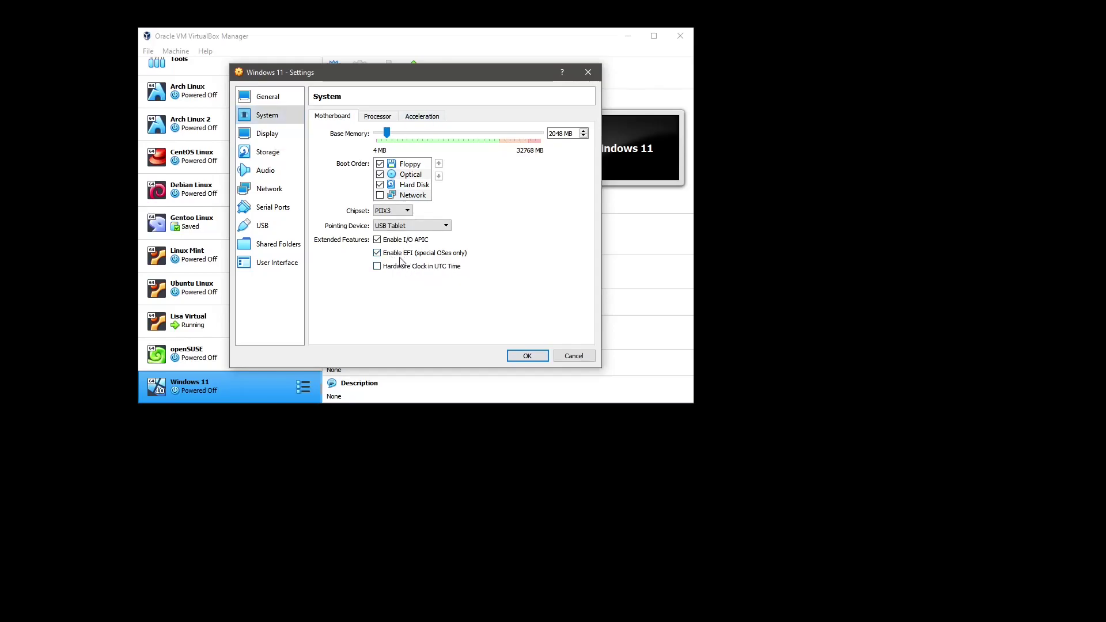
click(380, 117)
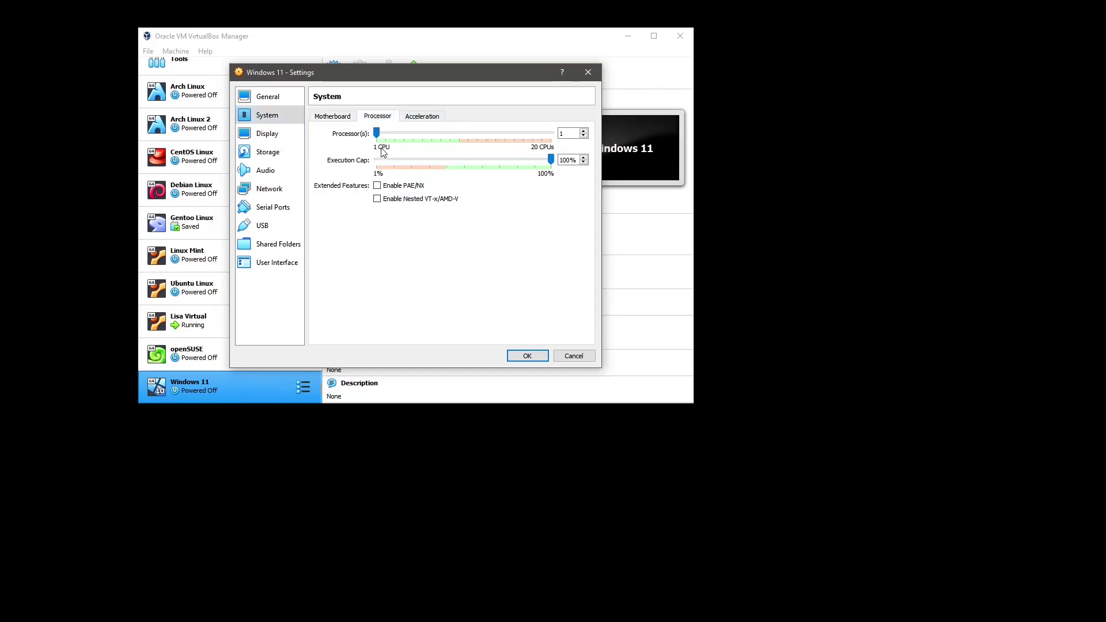
drag(388, 135, 388, 134)
click(394, 185)
click(395, 198)
click(337, 118)
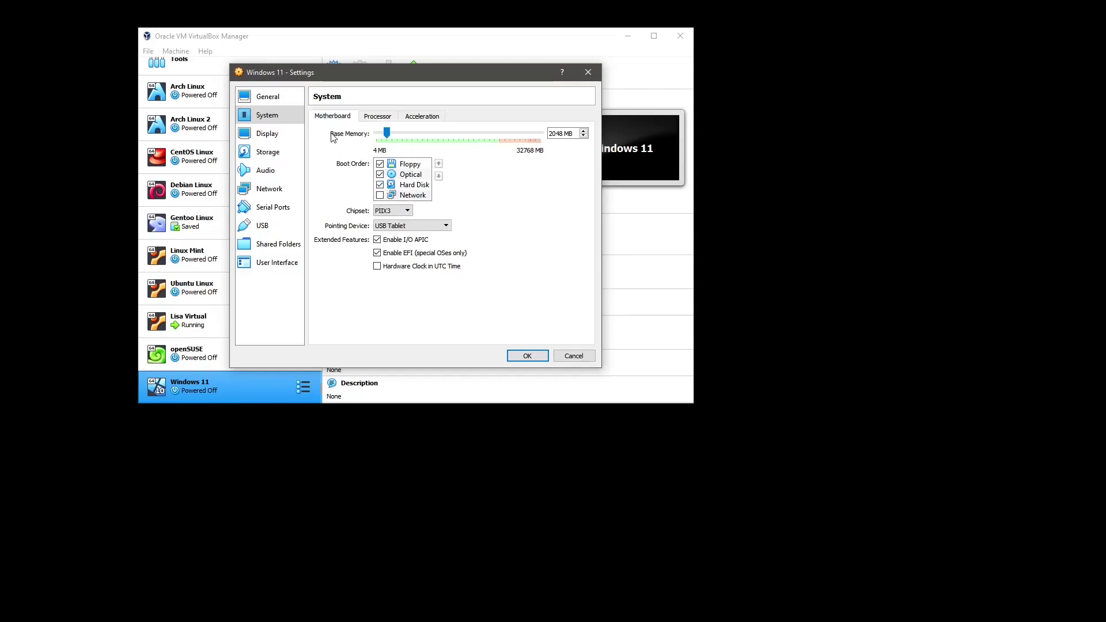
Switch the graphics controller to VBoxSVGA and enable 3D acceleration
click(277, 141)
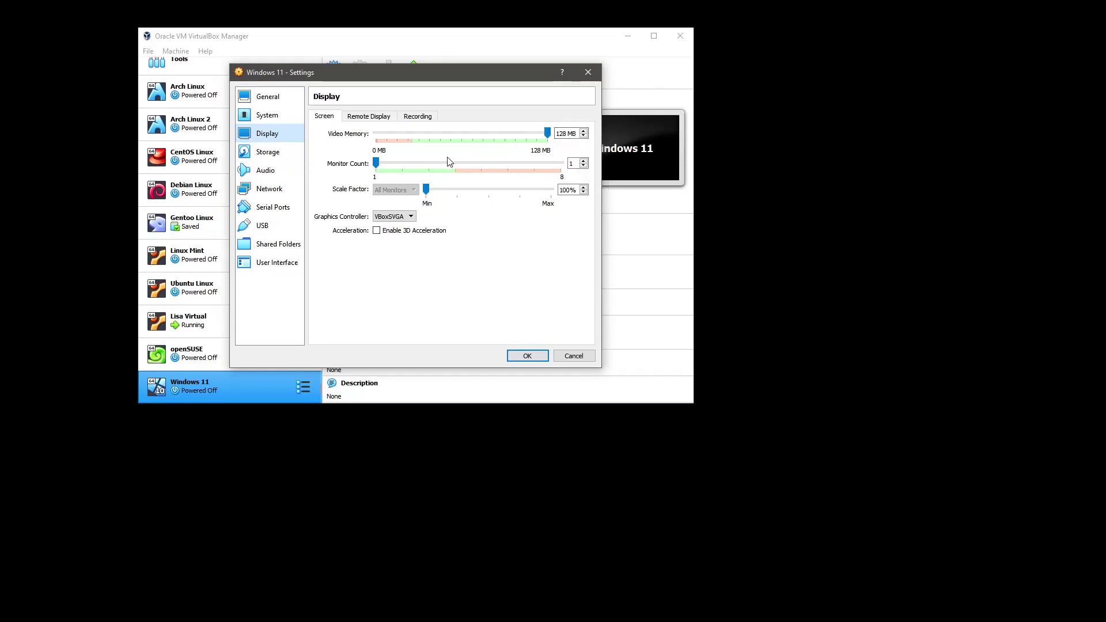
click(390, 217)
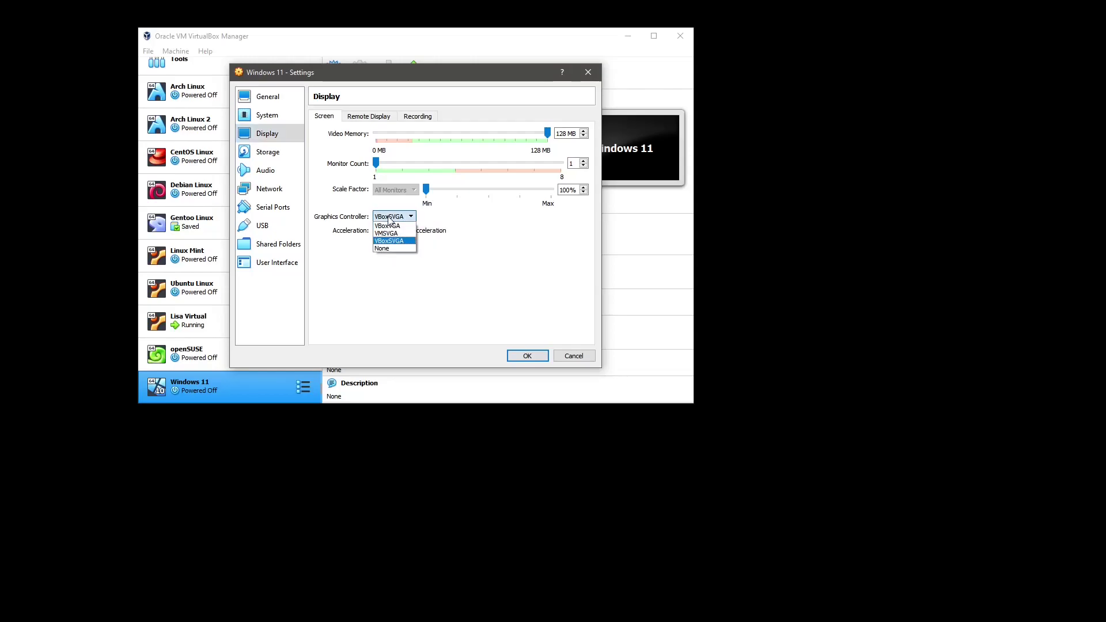
click(389, 233)
click(390, 218)
click(389, 241)
click(377, 232)
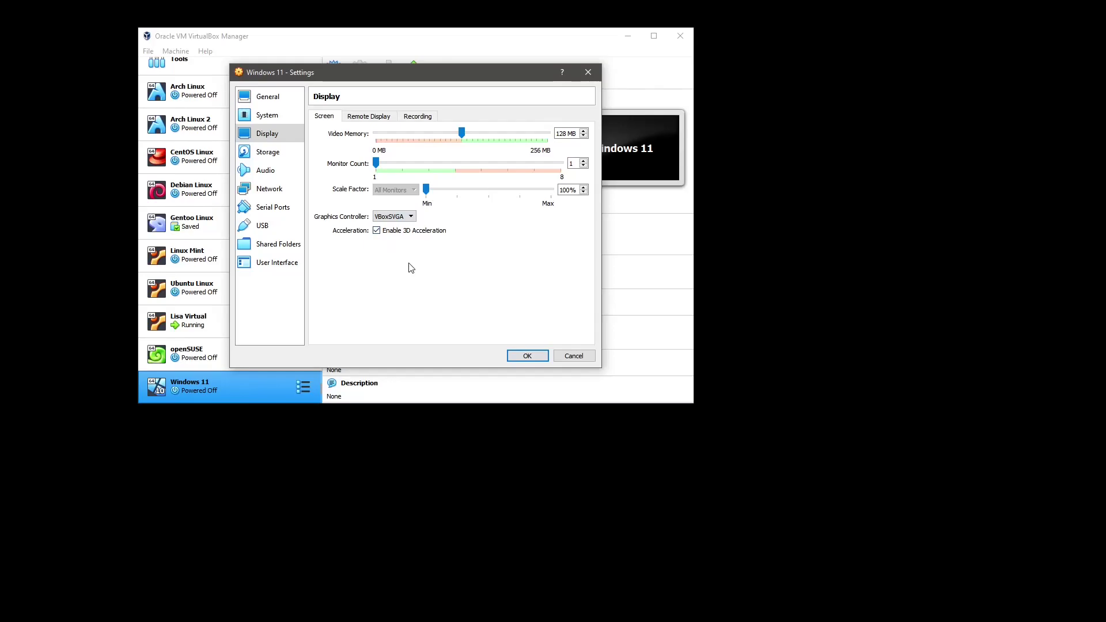
click(270, 152)
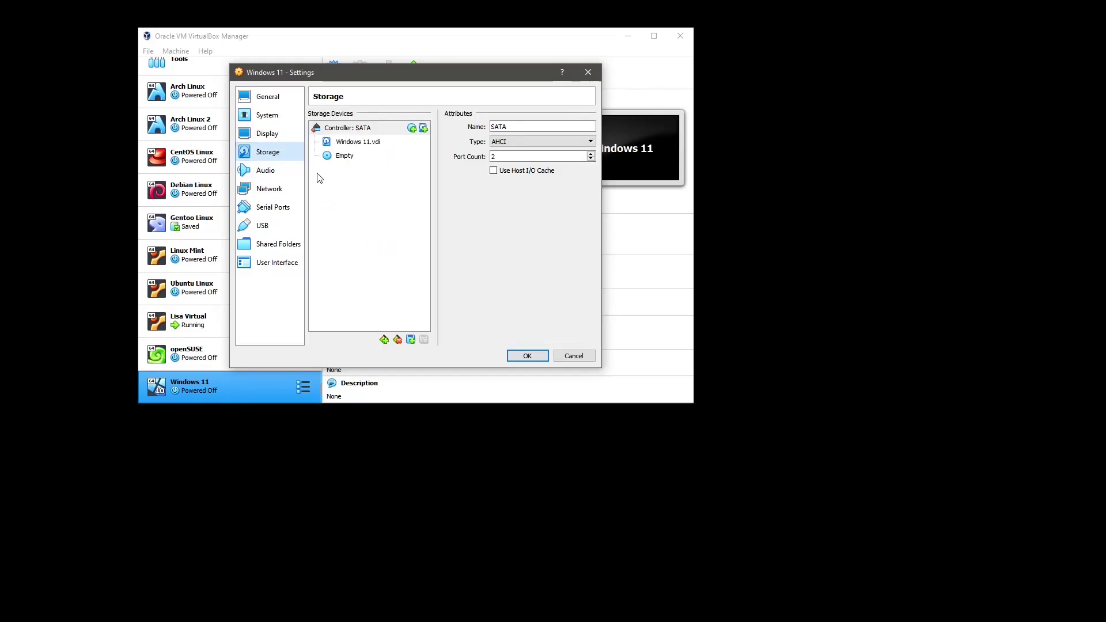
Insert Windows.11.DEV.iso into the empty optical drive
click(367, 158)
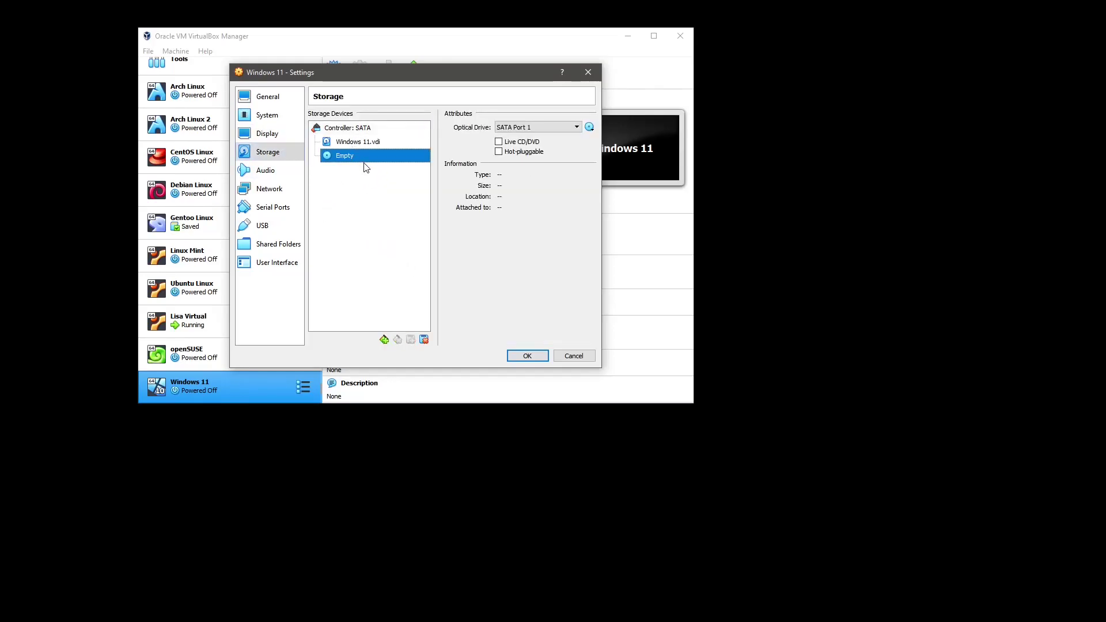
click(590, 128)
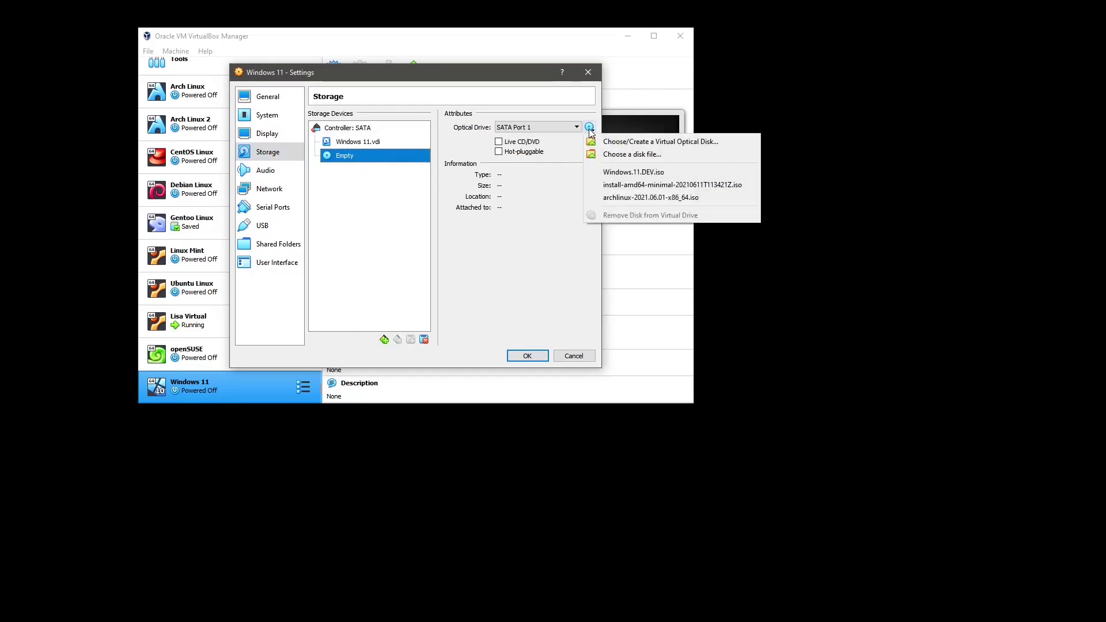
click(634, 173)
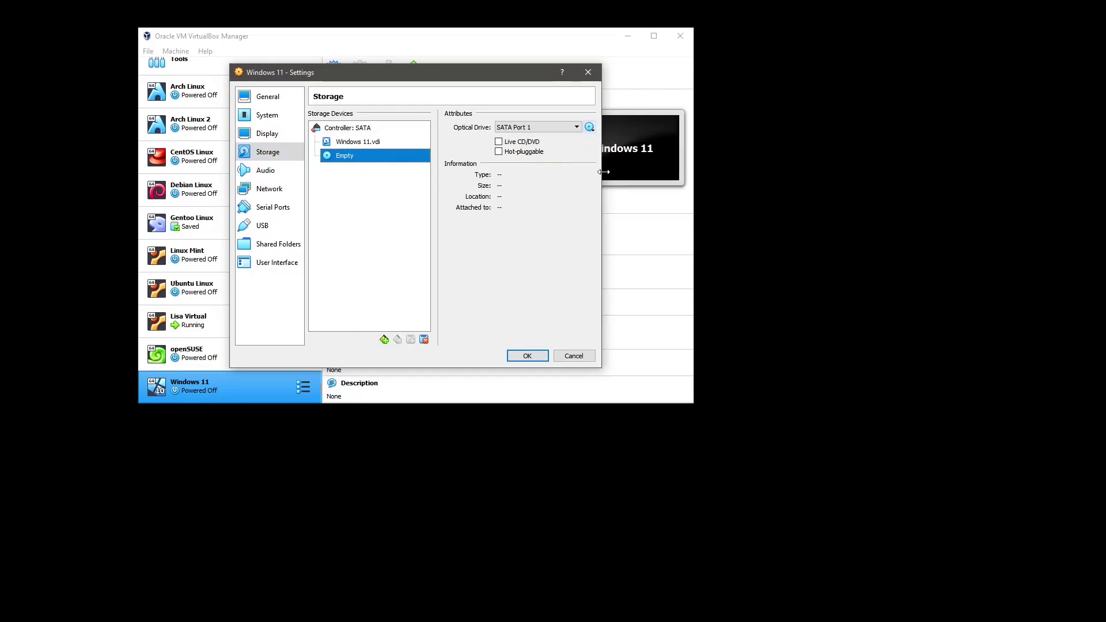
Attach the network adapter as Bridged Adapter and save the settings with OK
click(273, 173)
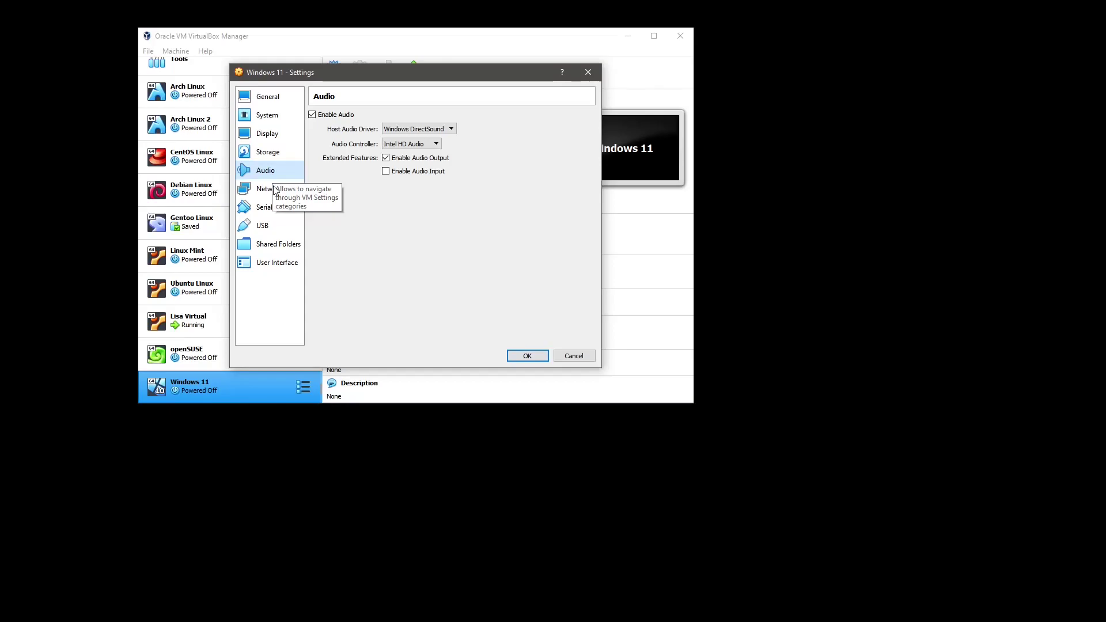
click(271, 192)
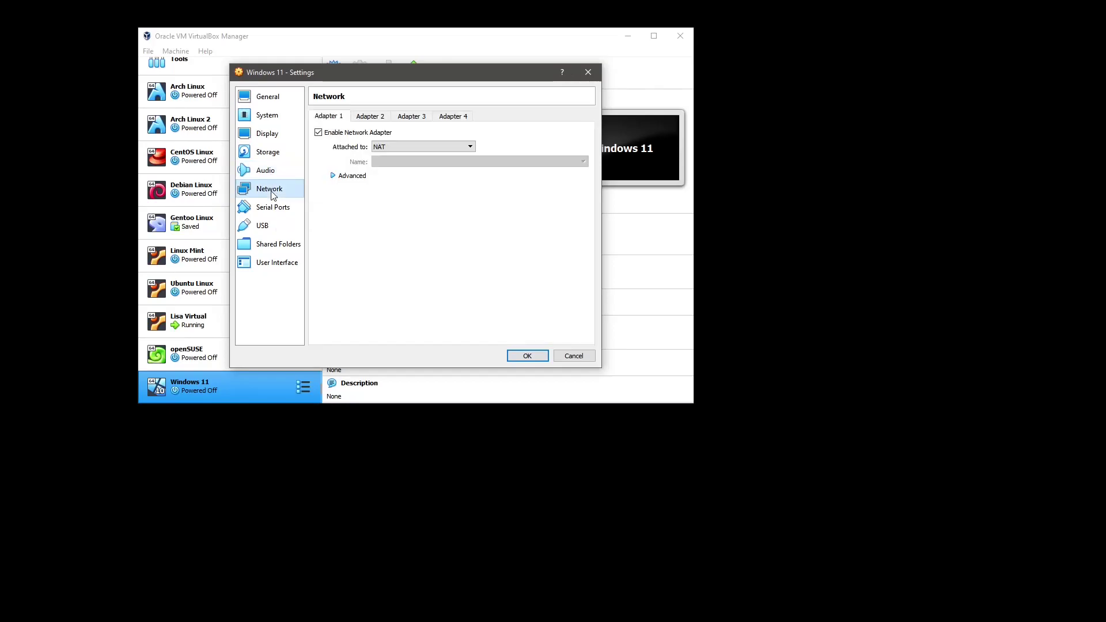
click(376, 149)
click(395, 164)
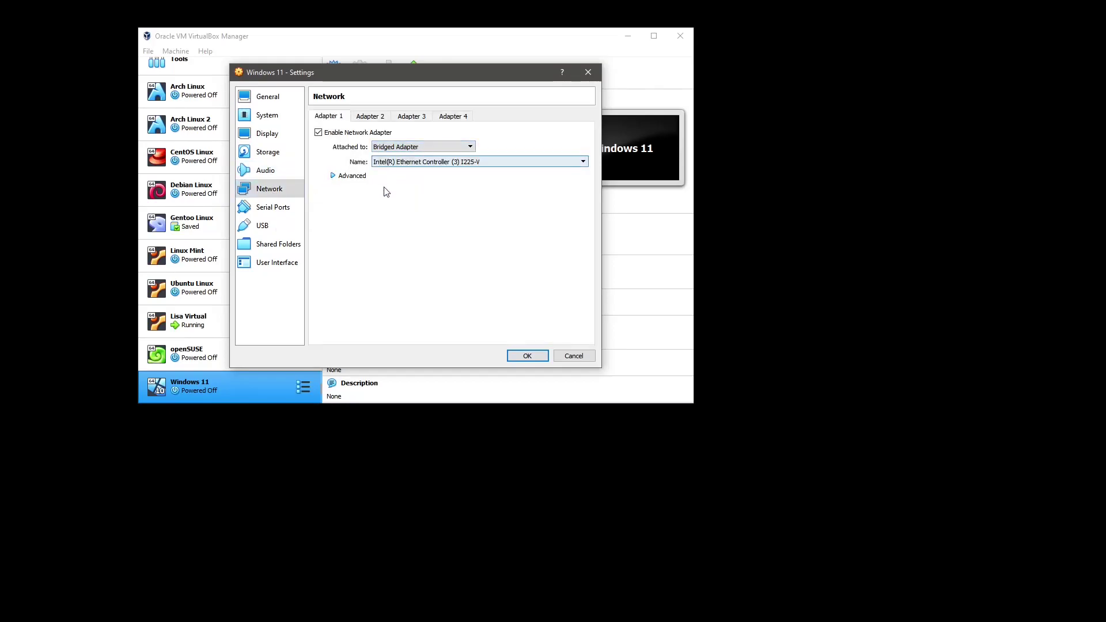
click(271, 212)
click(272, 225)
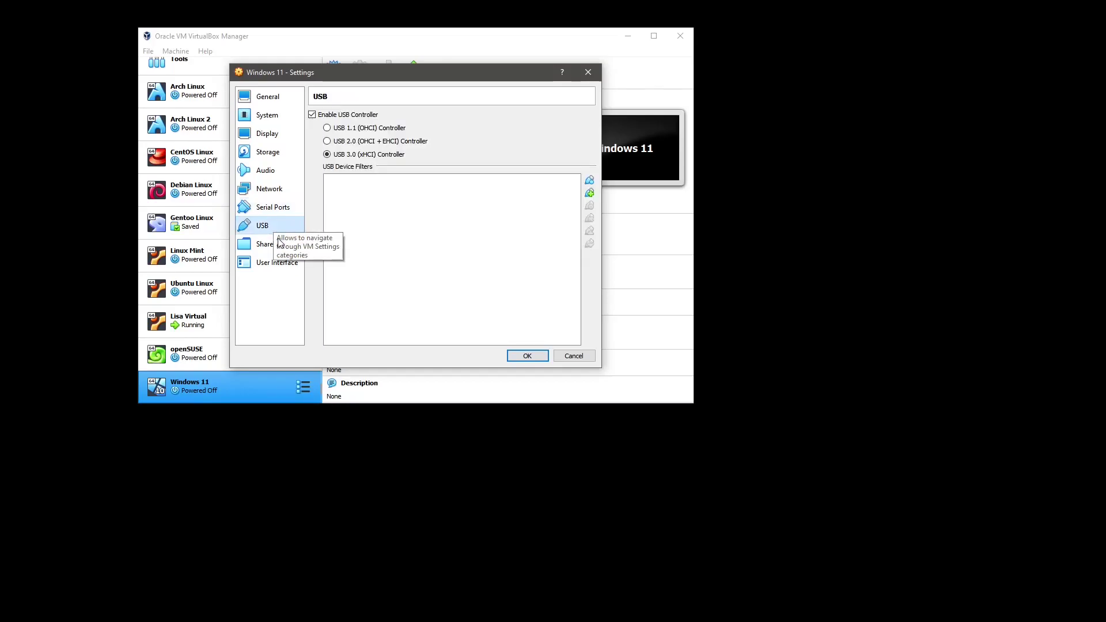
click(276, 246)
click(276, 263)
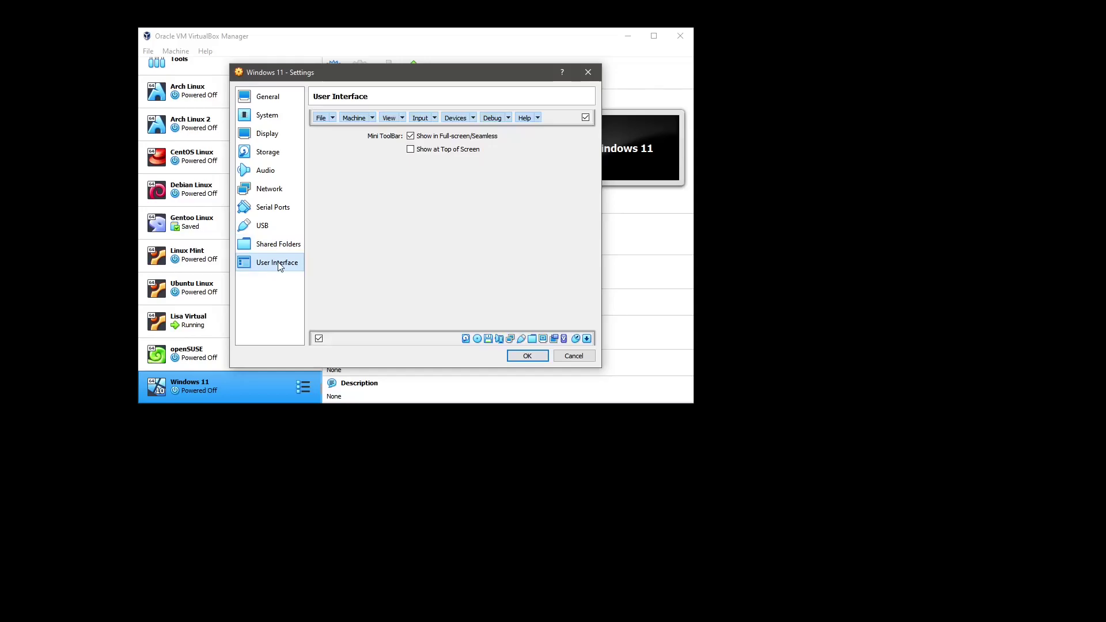
click(528, 356)
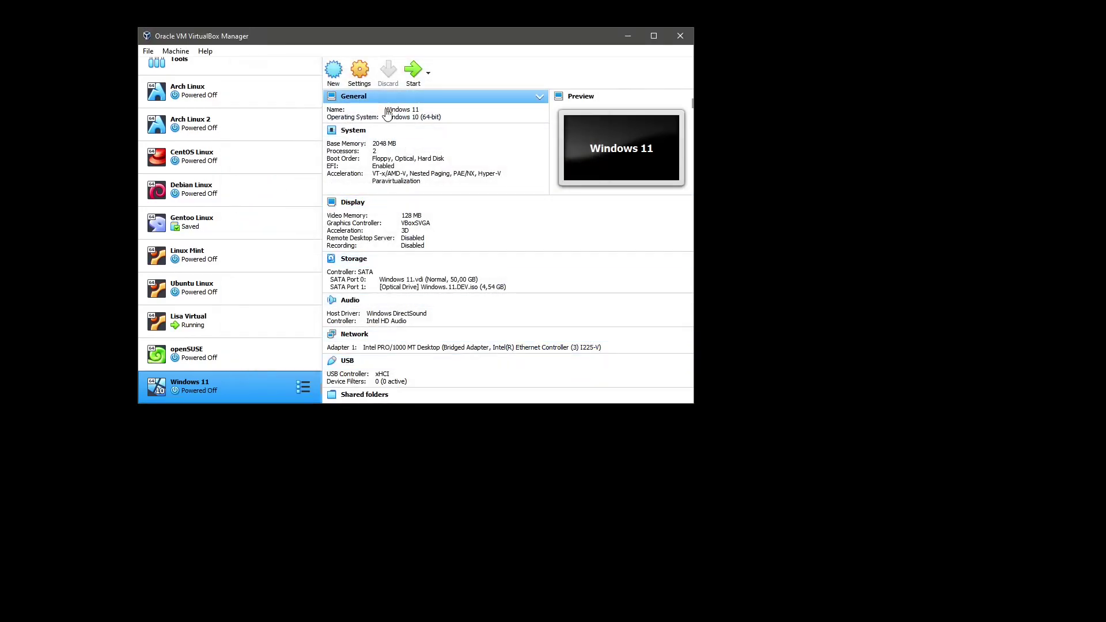
Start the Windows 11 machine, boot from the installer disc, and shift its window slightly right
click(414, 70)
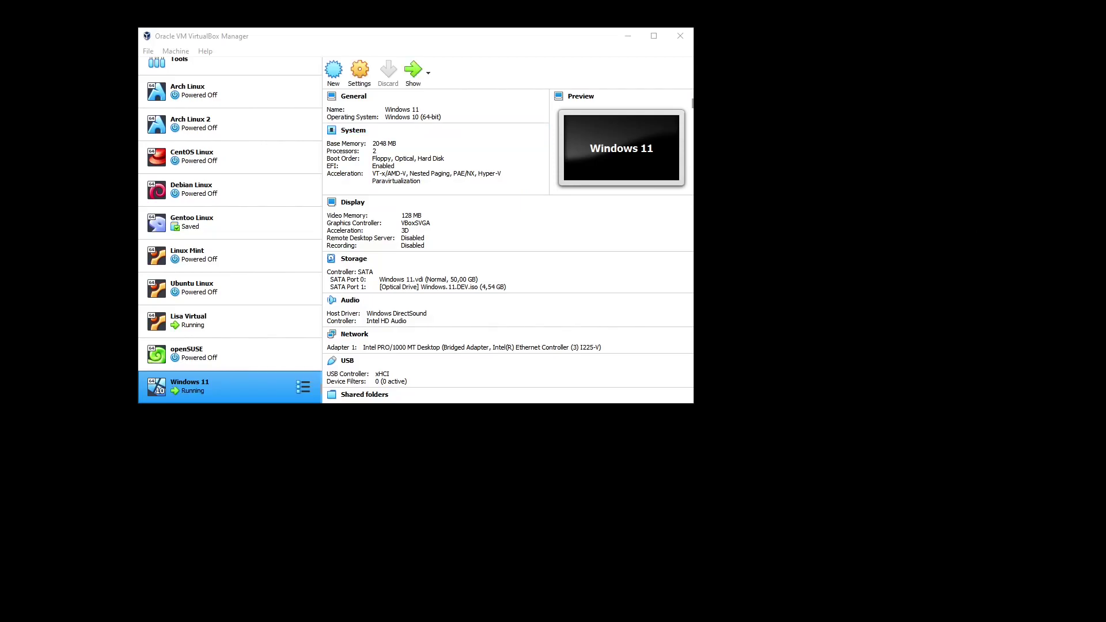
drag(988, 132, 681, 74)
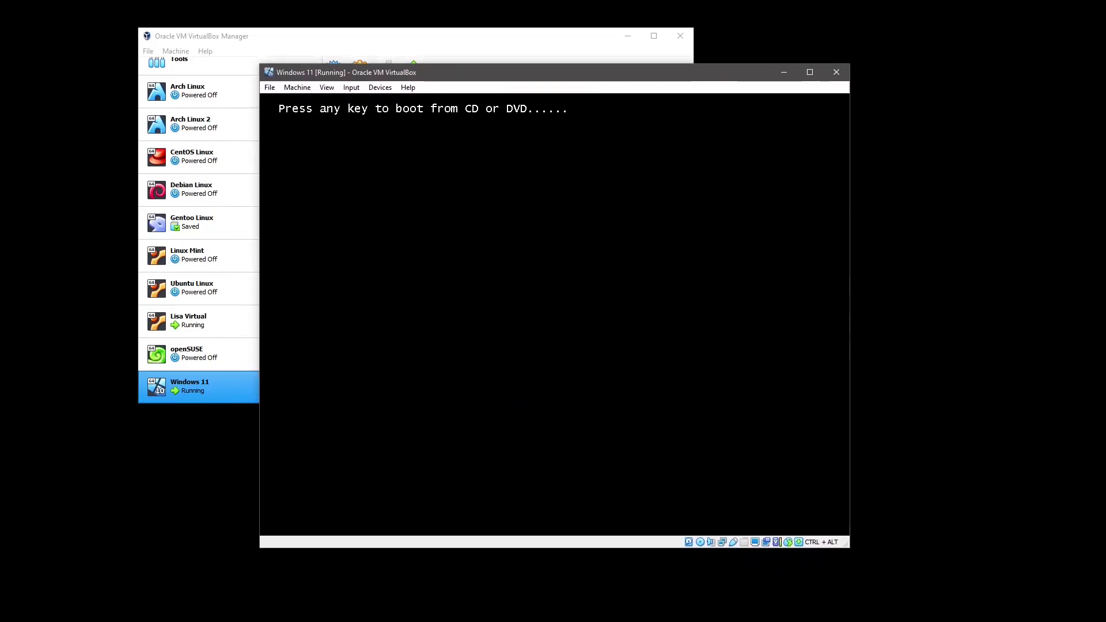
key(Return)
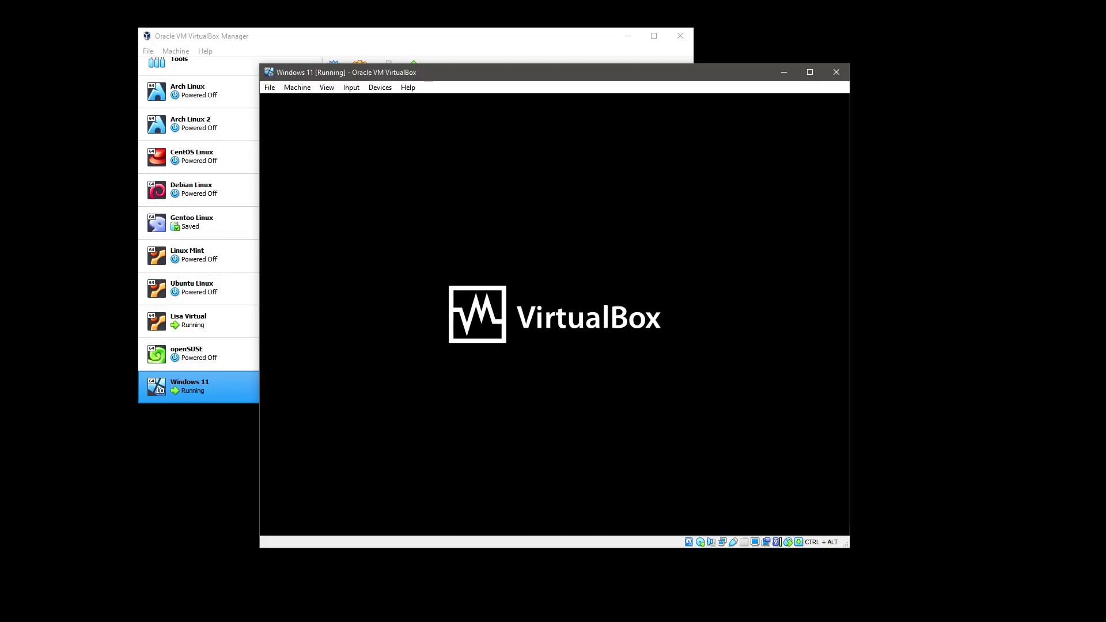
drag(672, 73, 686, 67)
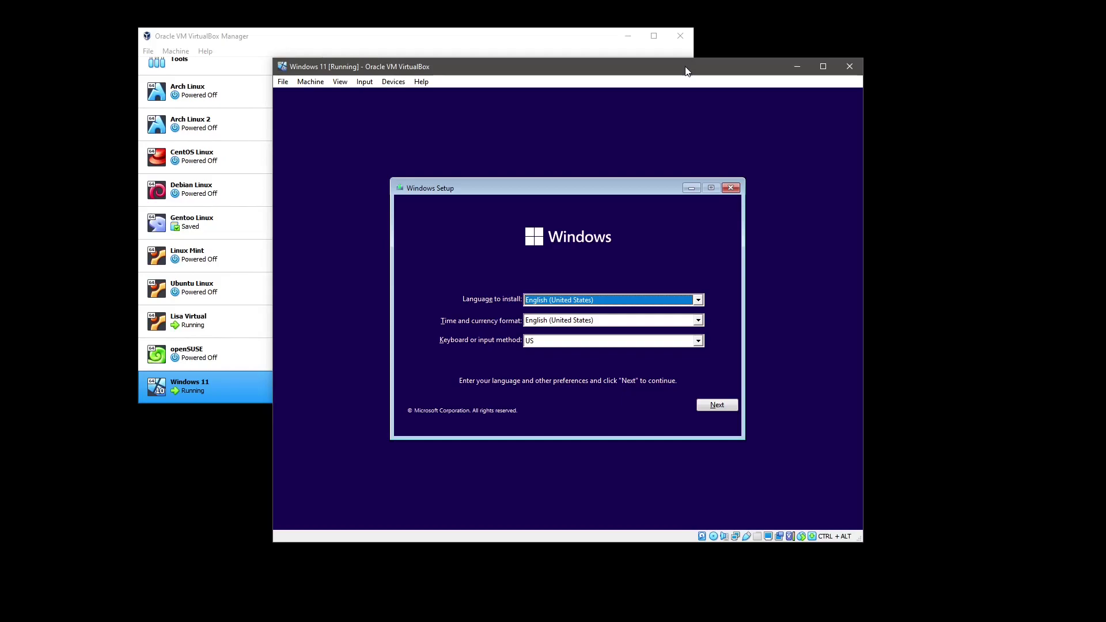
Choose Swedish (Sweden) as the time and currency format and continue to Install now
click(597, 321)
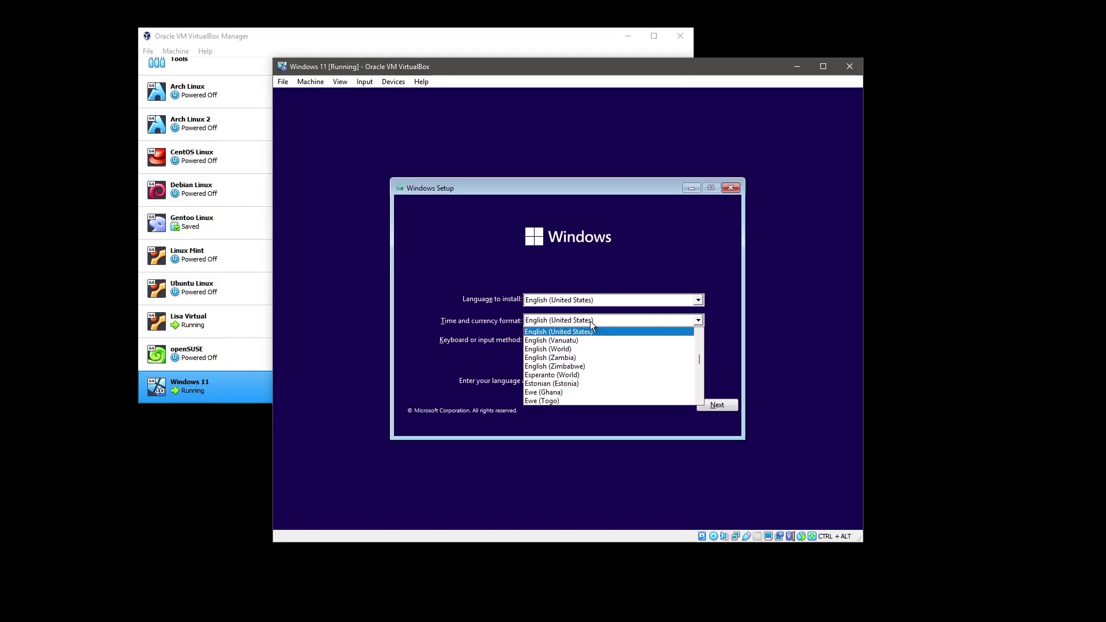
text(swe)
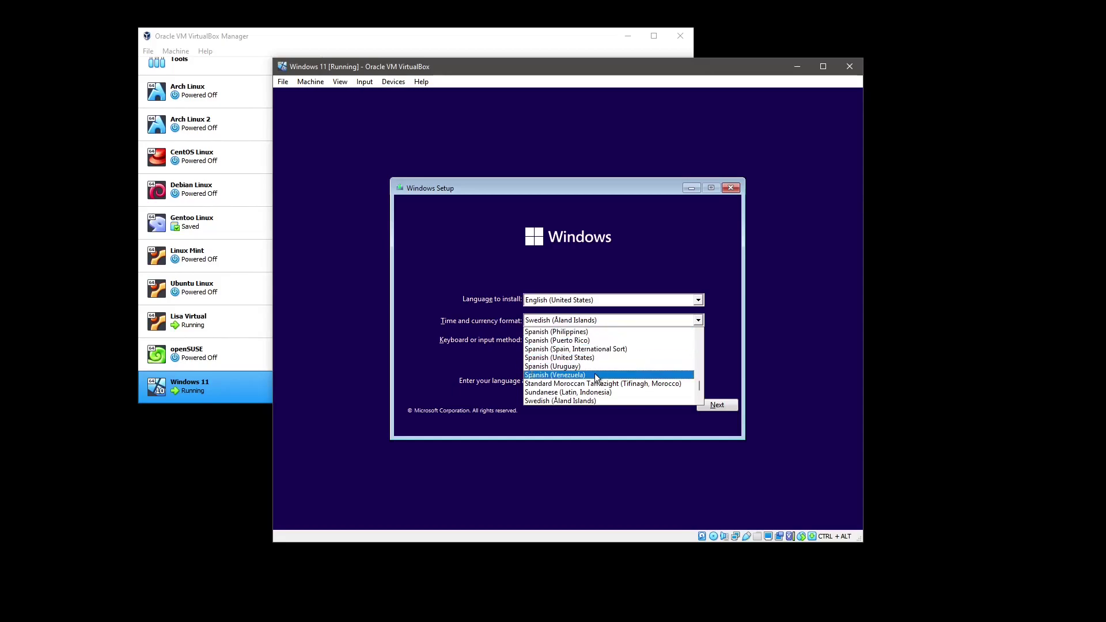
scroll(594, 373, down, 1)
click(582, 392)
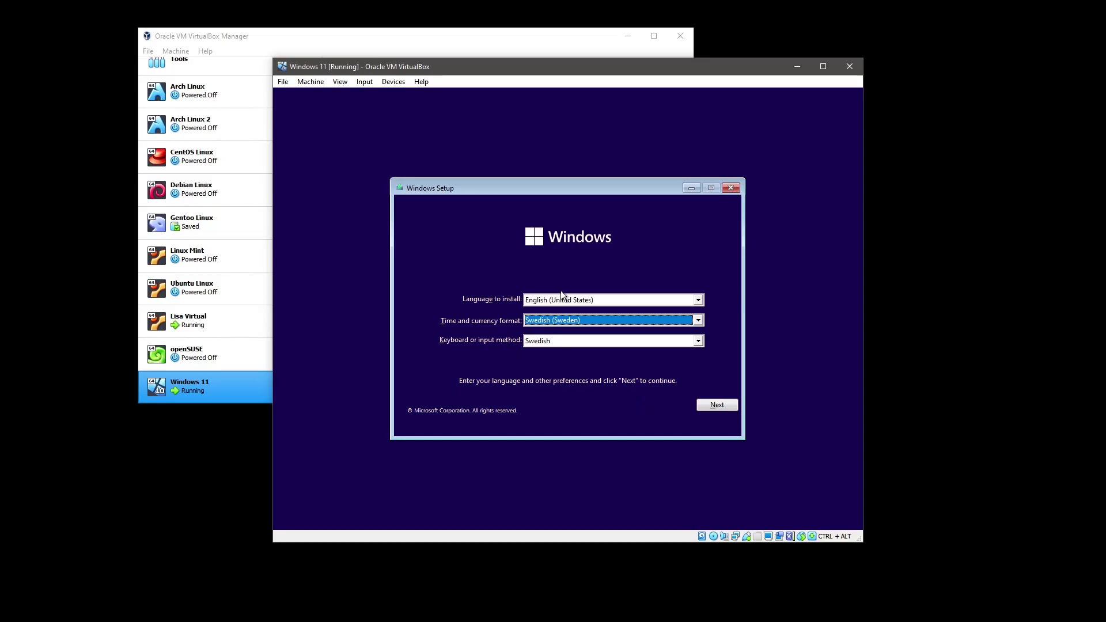
click(716, 406)
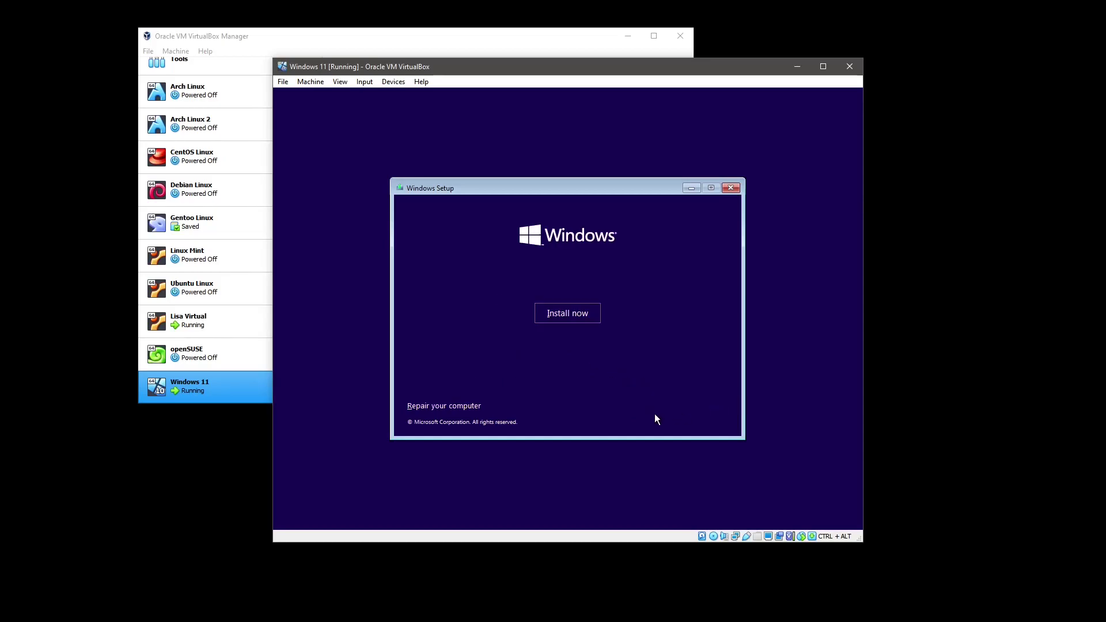
Start the installation without a product key and select Windows 11 Pro for Workstations
click(590, 319)
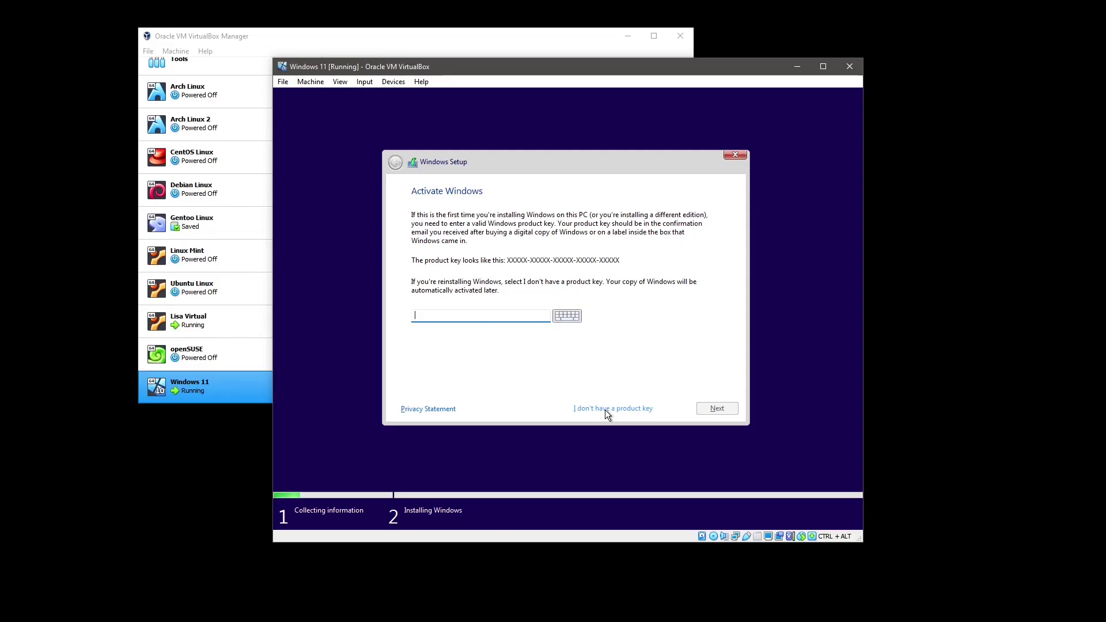
click(606, 411)
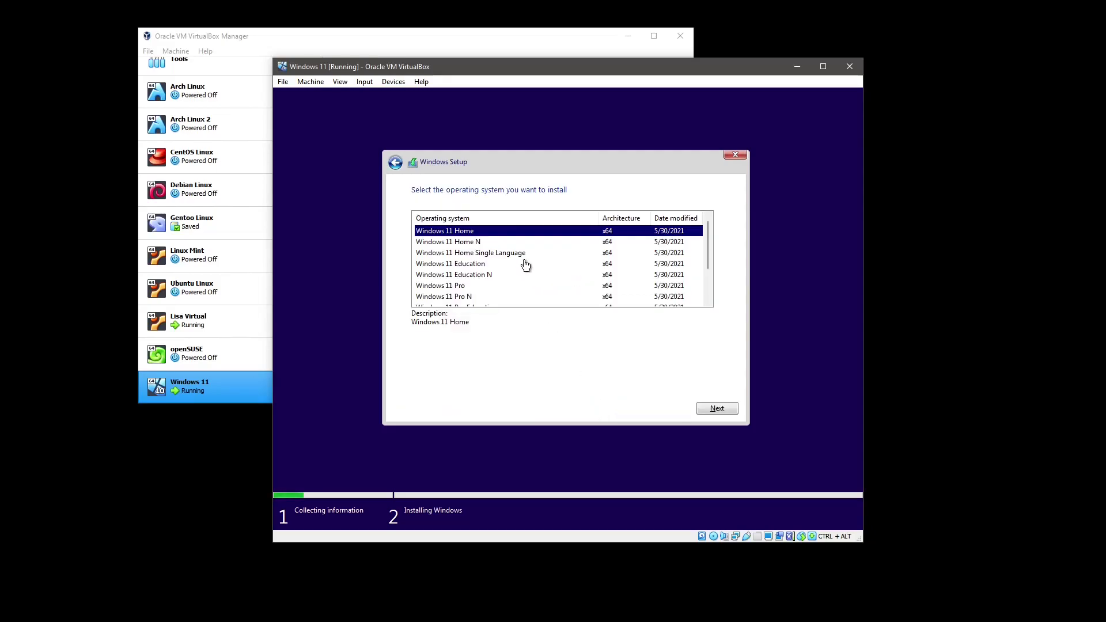
scroll(524, 271, down, 2)
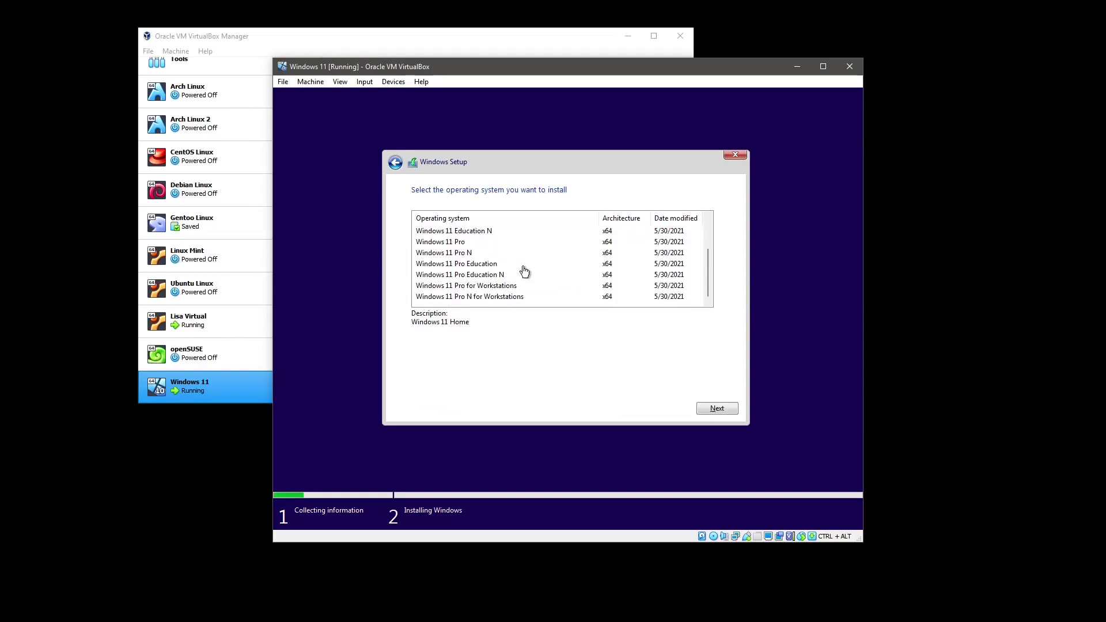
scroll(524, 271, up, 2)
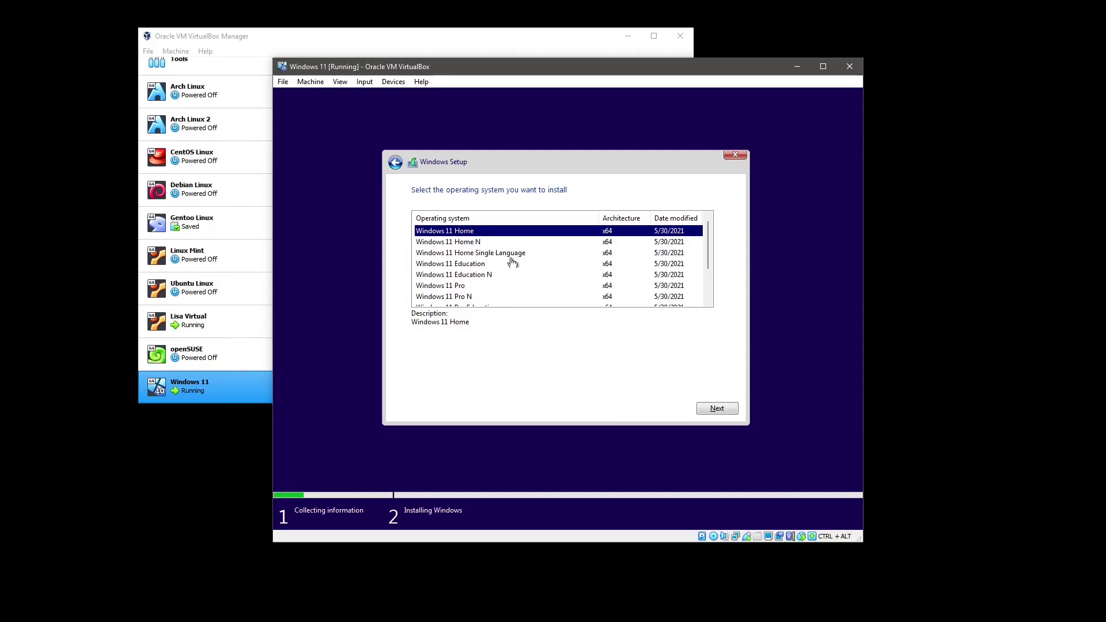
scroll(507, 264, down, 2)
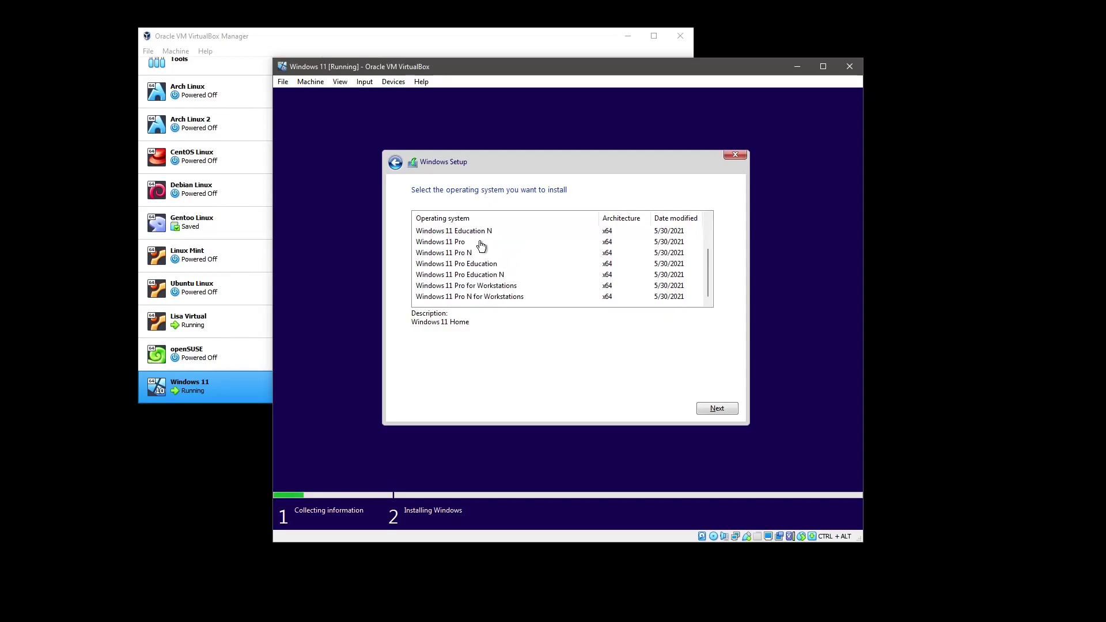
click(493, 288)
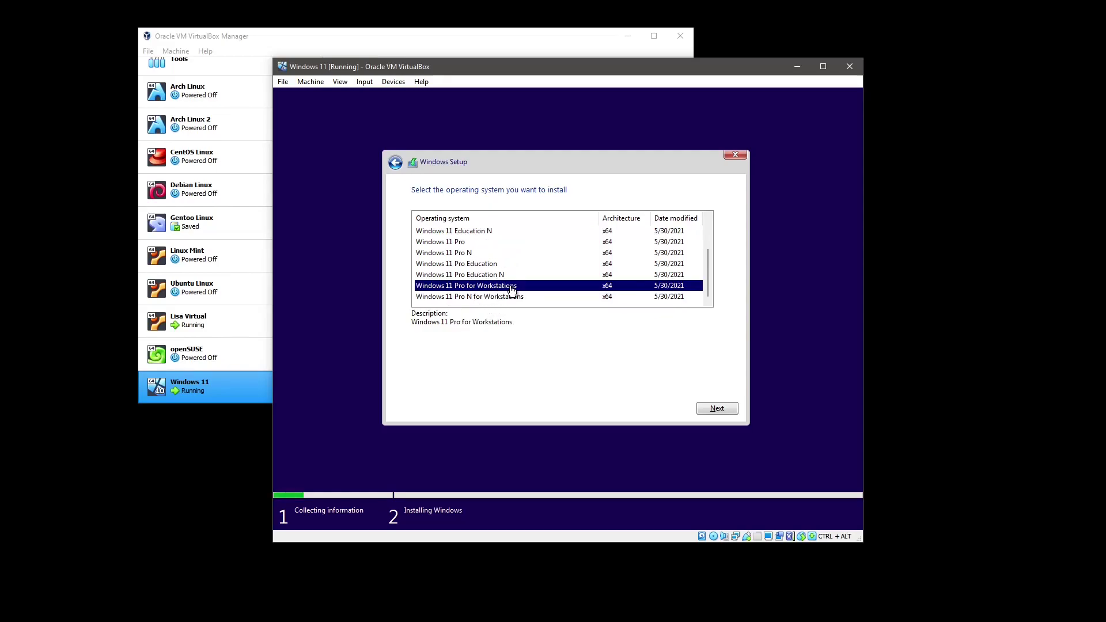
click(709, 405)
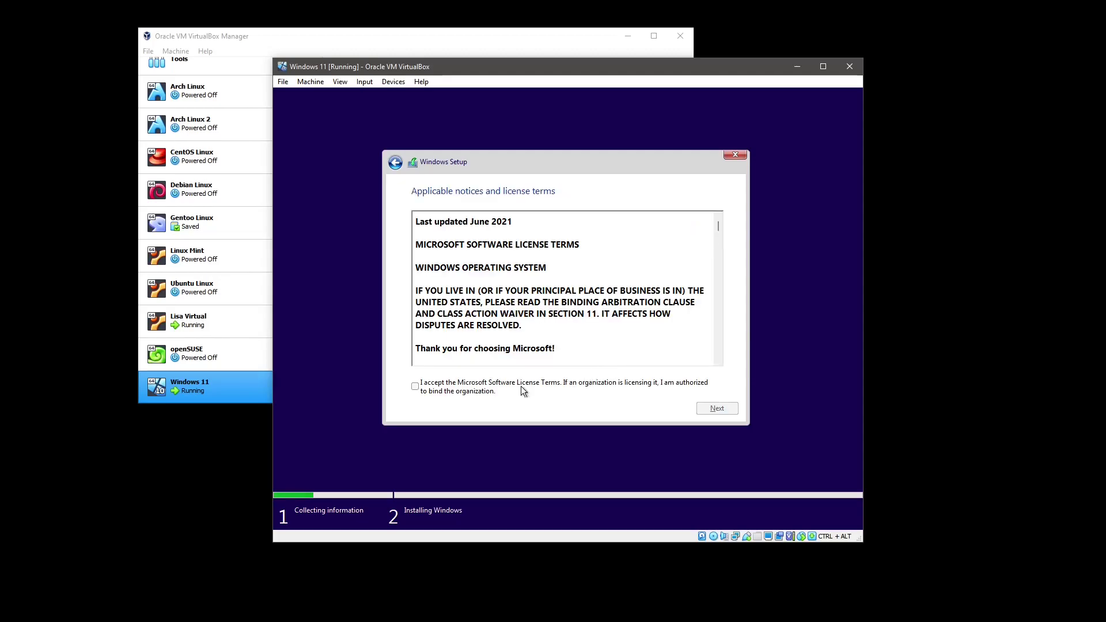
Accept the license terms and choose the Custom Windows-only installation
click(420, 387)
click(715, 409)
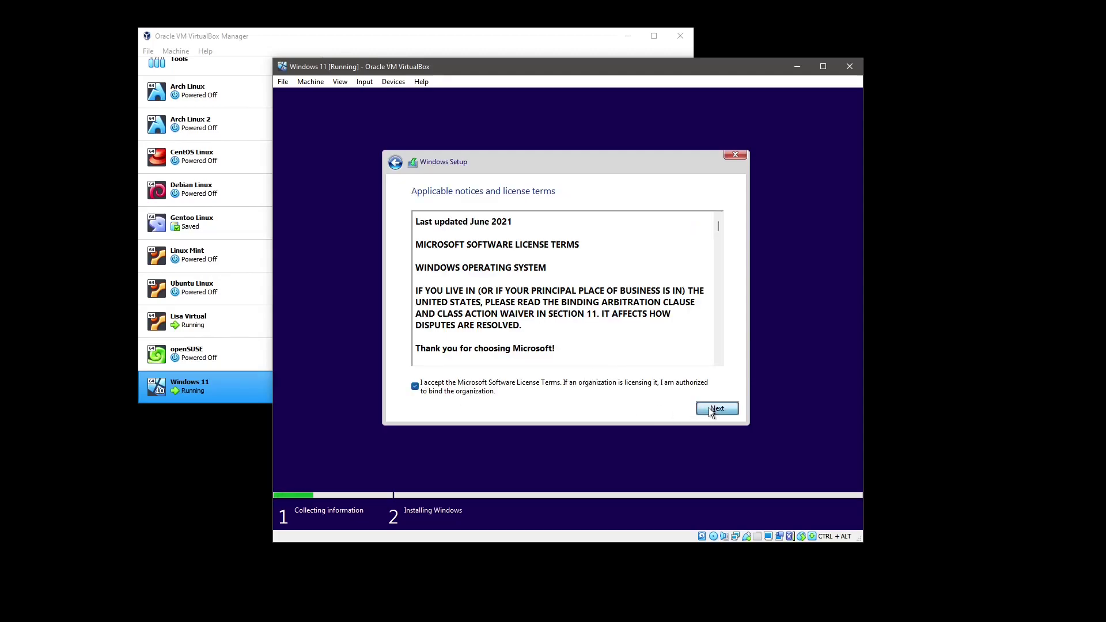
click(506, 286)
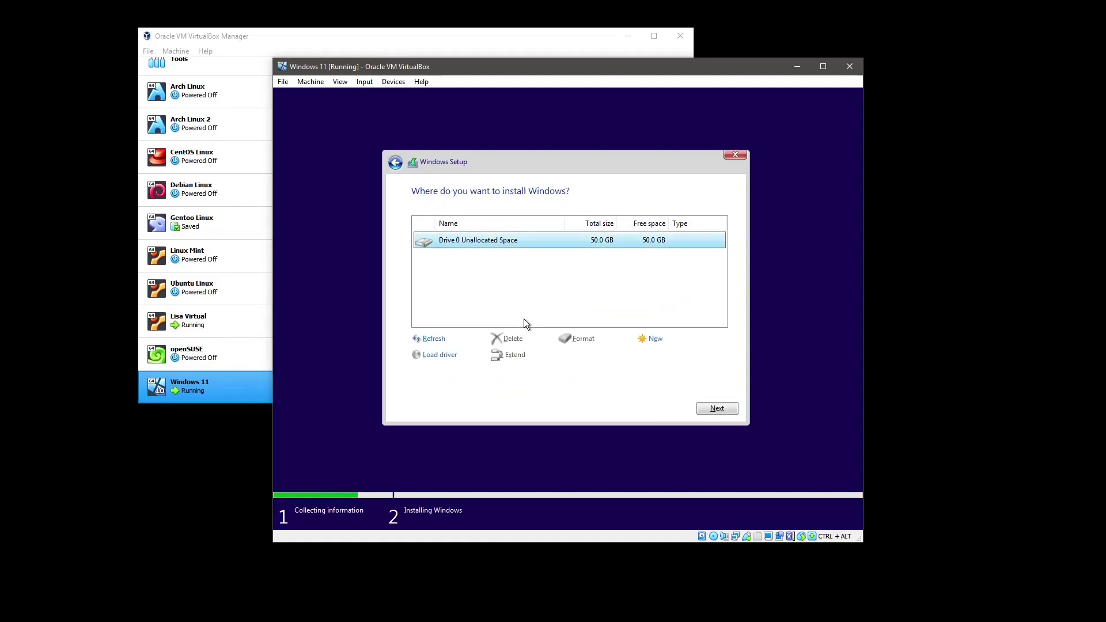
Create a 51200 MB partition on Drive 0, allow the extra system partitions, and install onto Partition 3
click(647, 340)
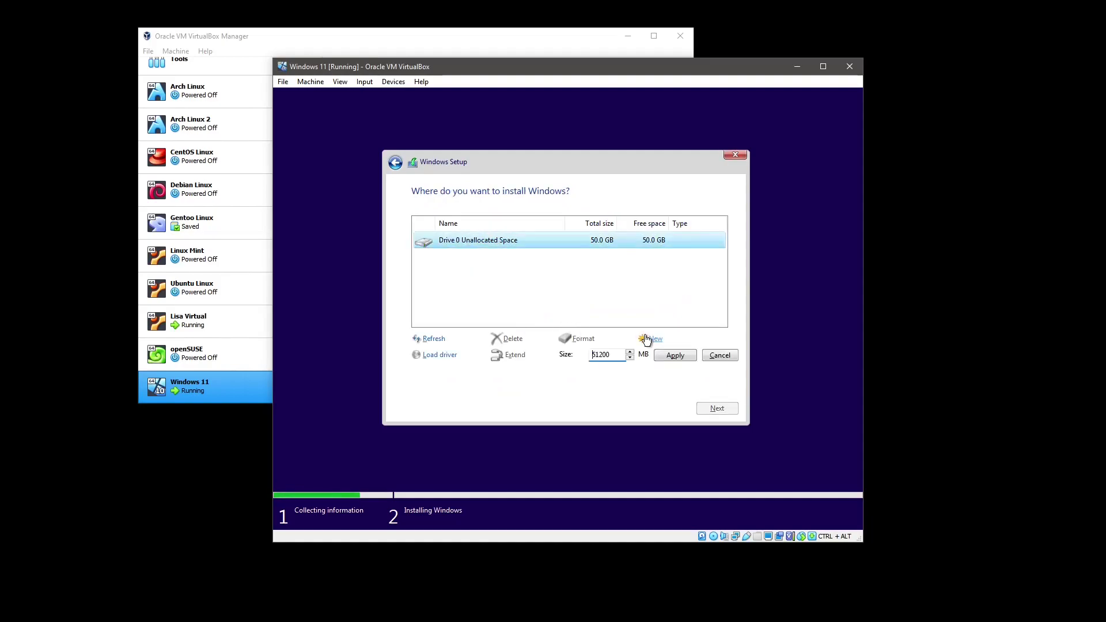
click(664, 357)
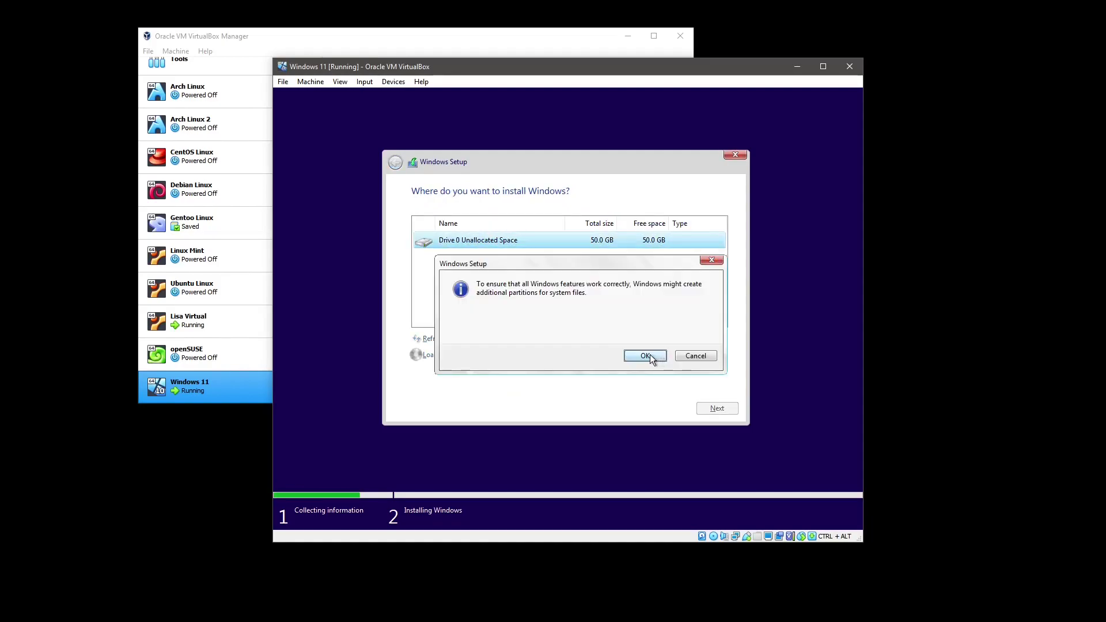
click(650, 357)
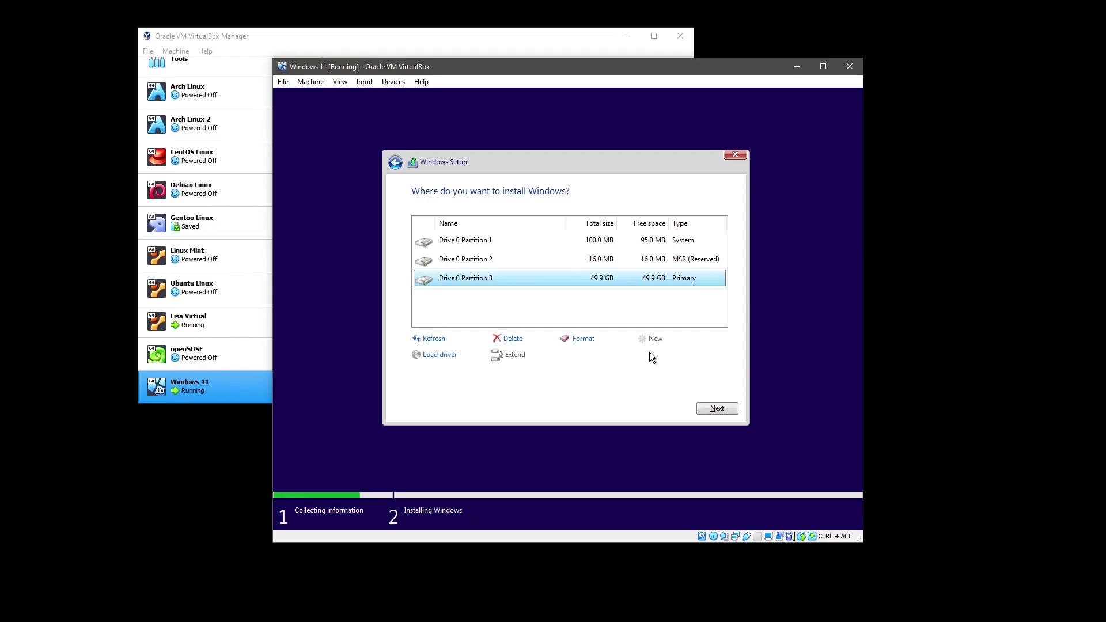
click(715, 410)
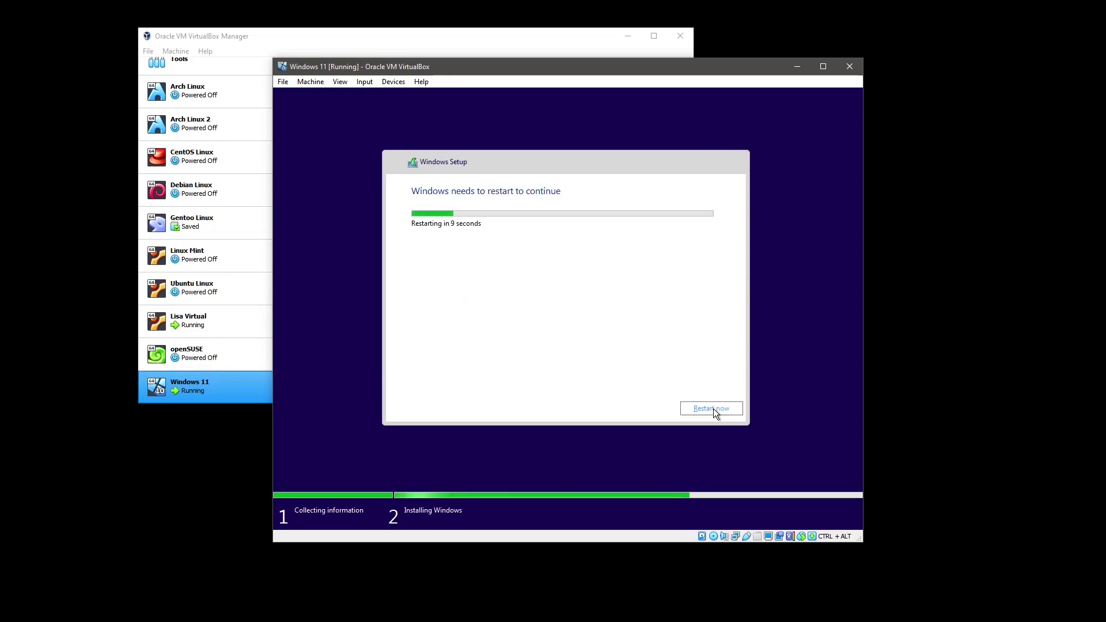
Restart the virtual machine immediately instead of waiting for the countdown
click(708, 409)
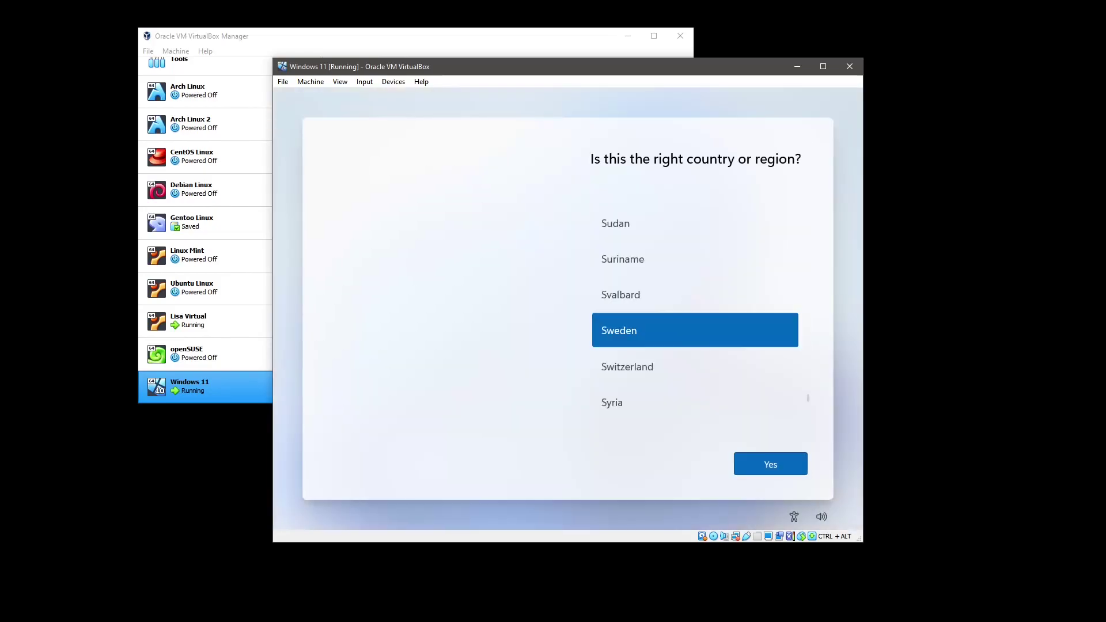
Confirm Sweden as the region, choose the Swedish keyboard layout, and skip adding a second layout
click(779, 466)
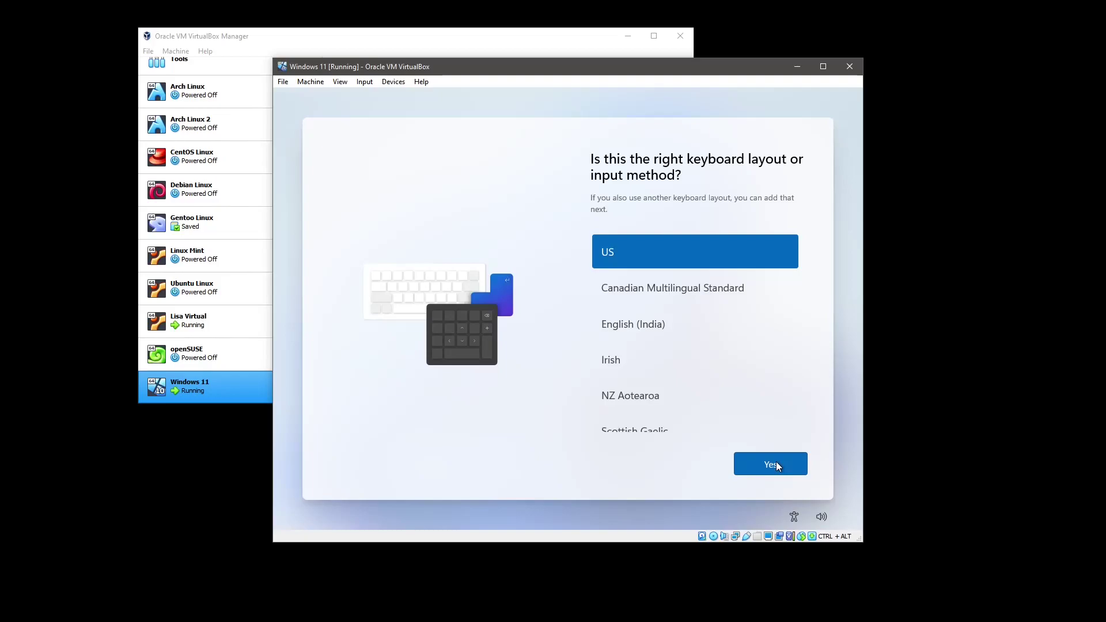
scroll(706, 317, down, 10)
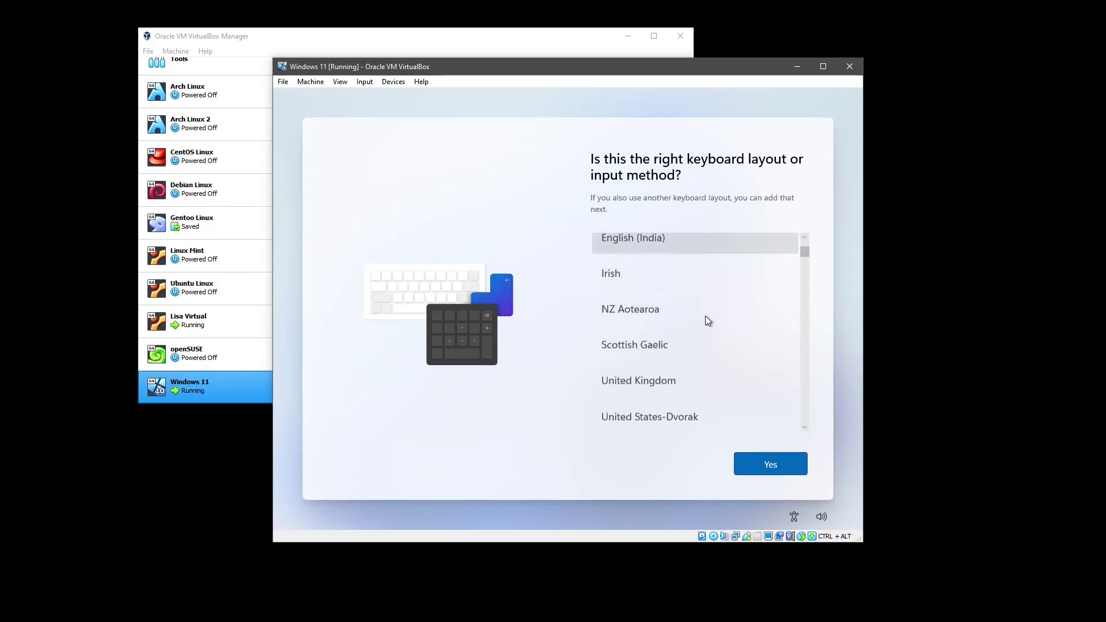
scroll(712, 319, down, 15)
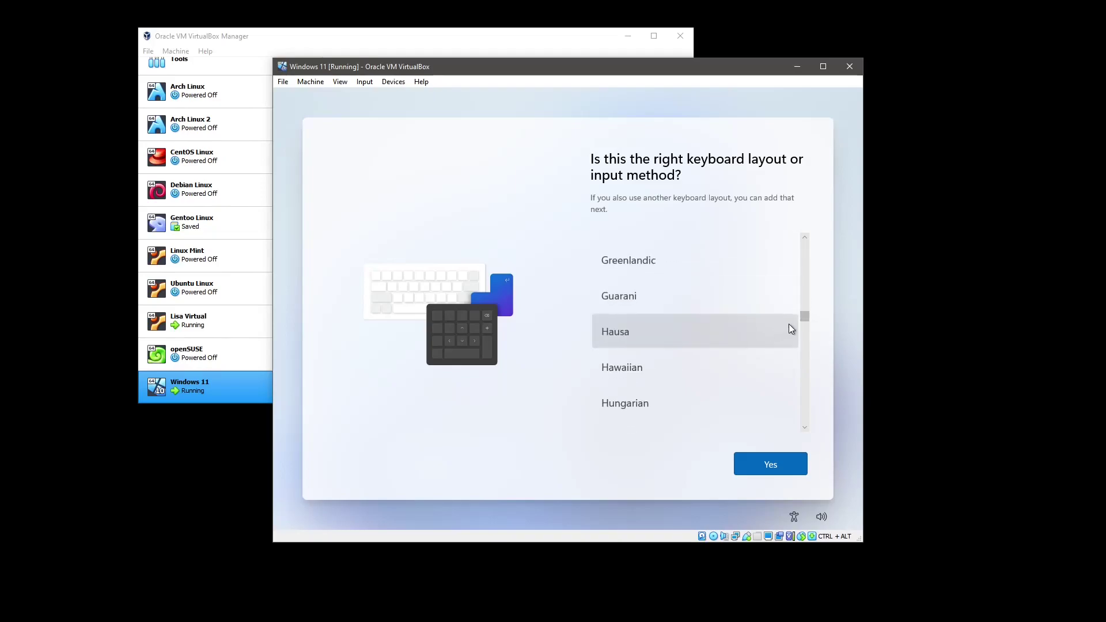
drag(808, 317, 787, 405)
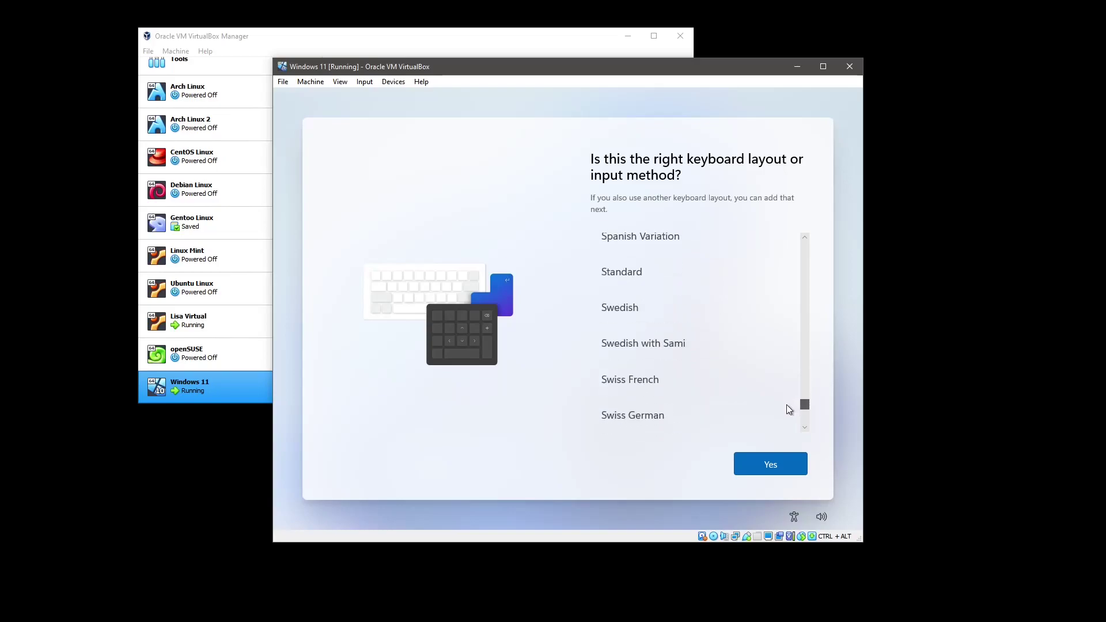
click(647, 307)
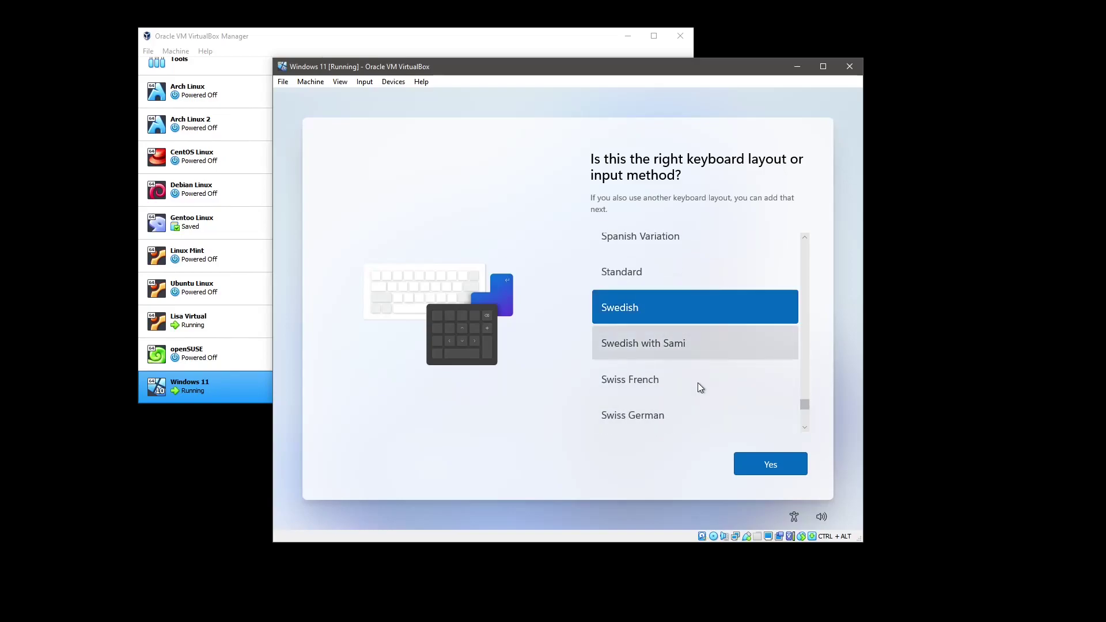
click(755, 460)
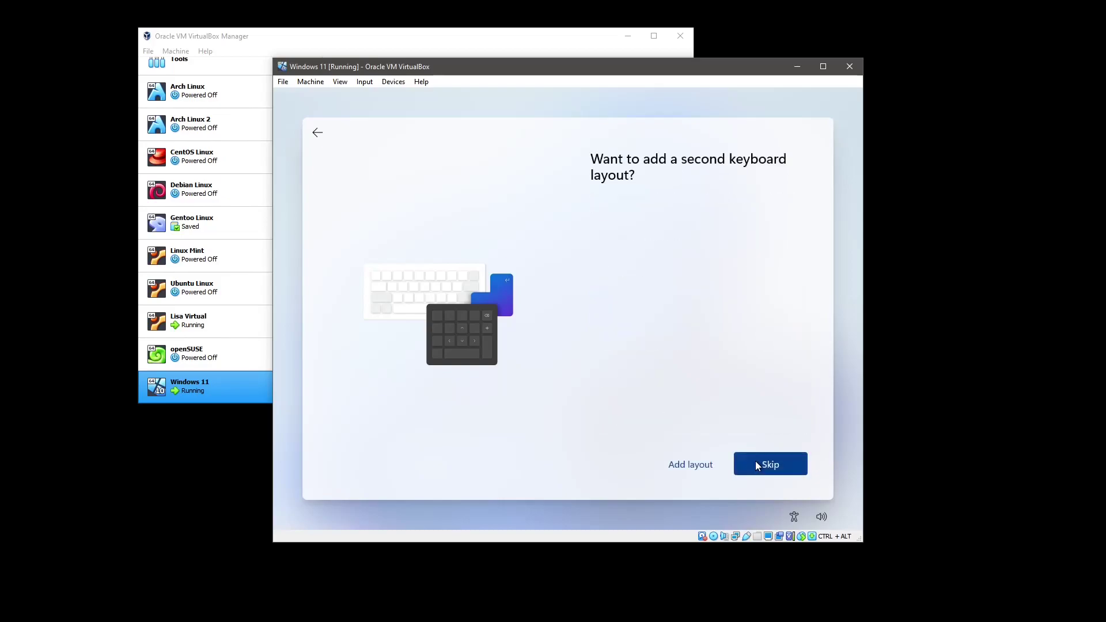
click(756, 462)
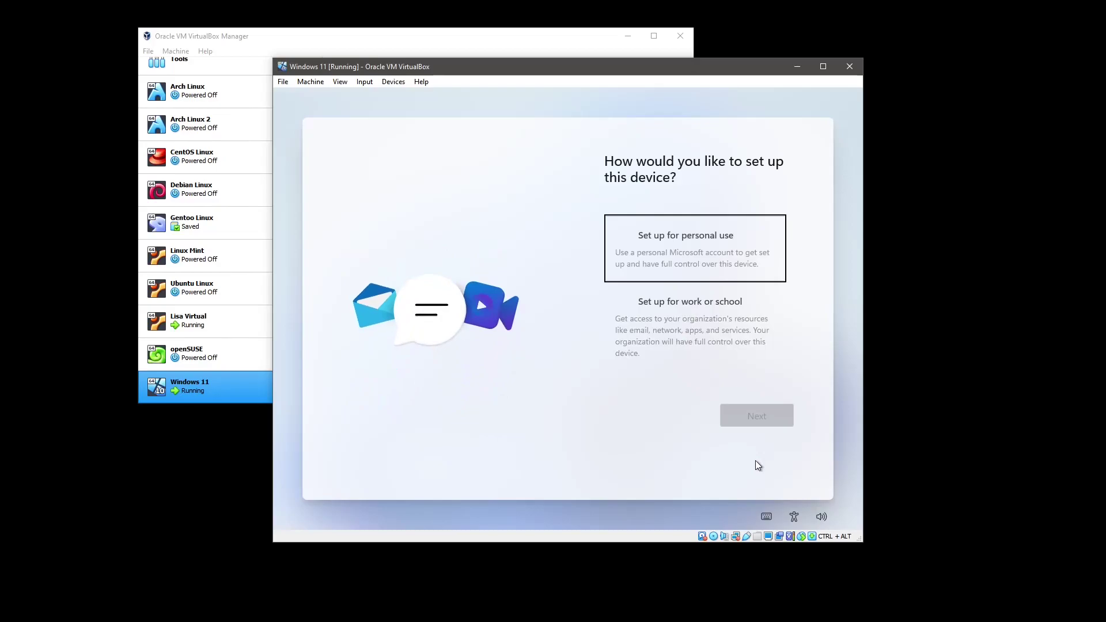
Set Windows up for personal use and pick the offline account sign-in option
click(729, 277)
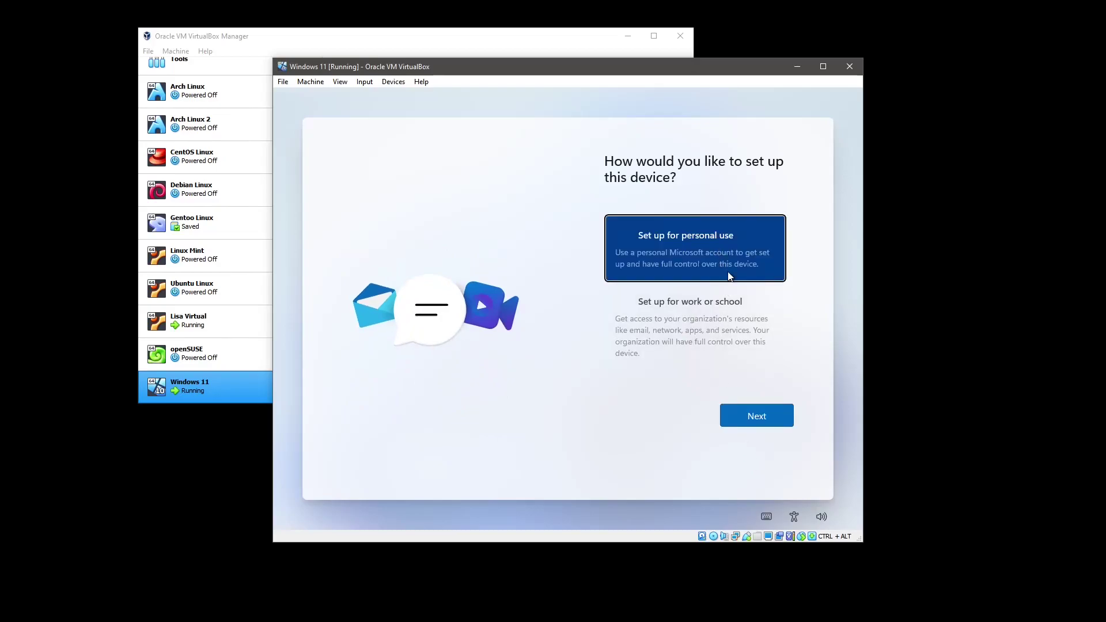
click(754, 415)
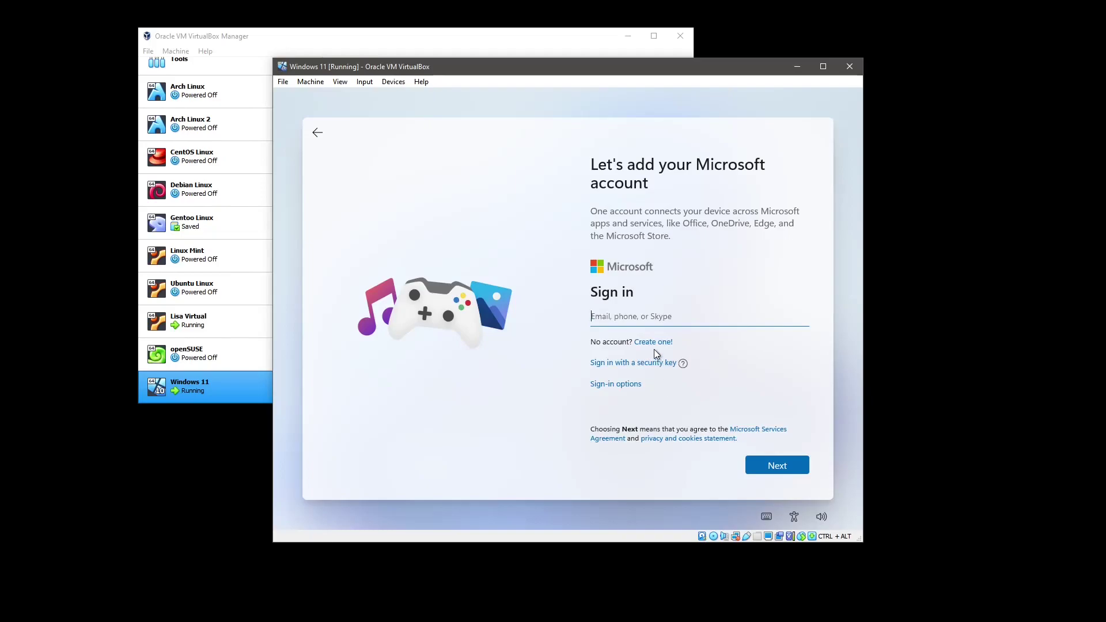
click(636, 387)
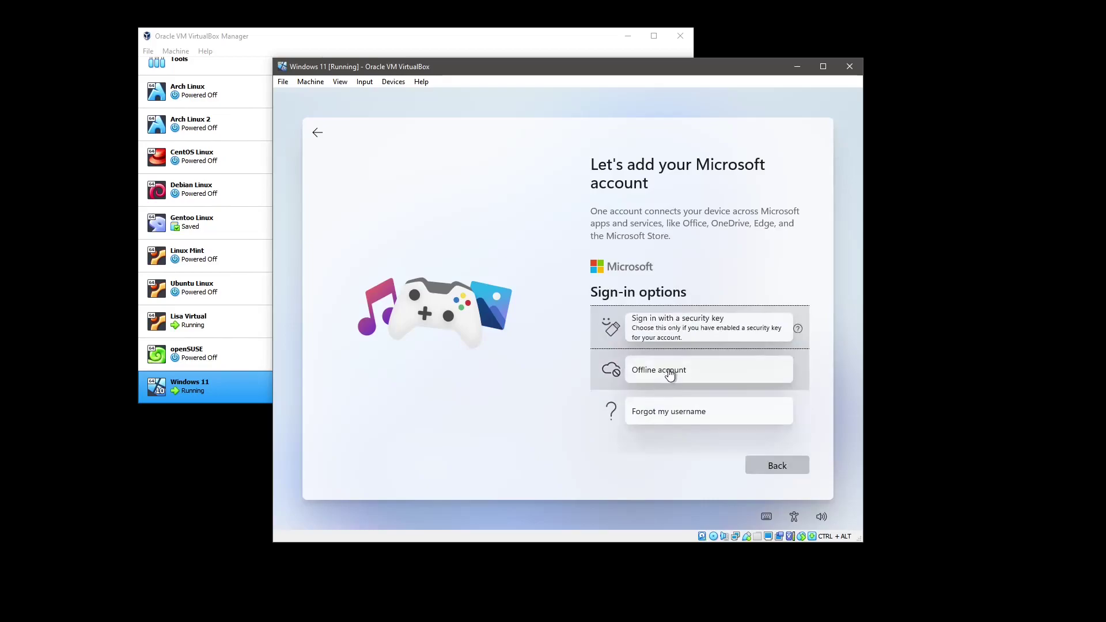
click(669, 375)
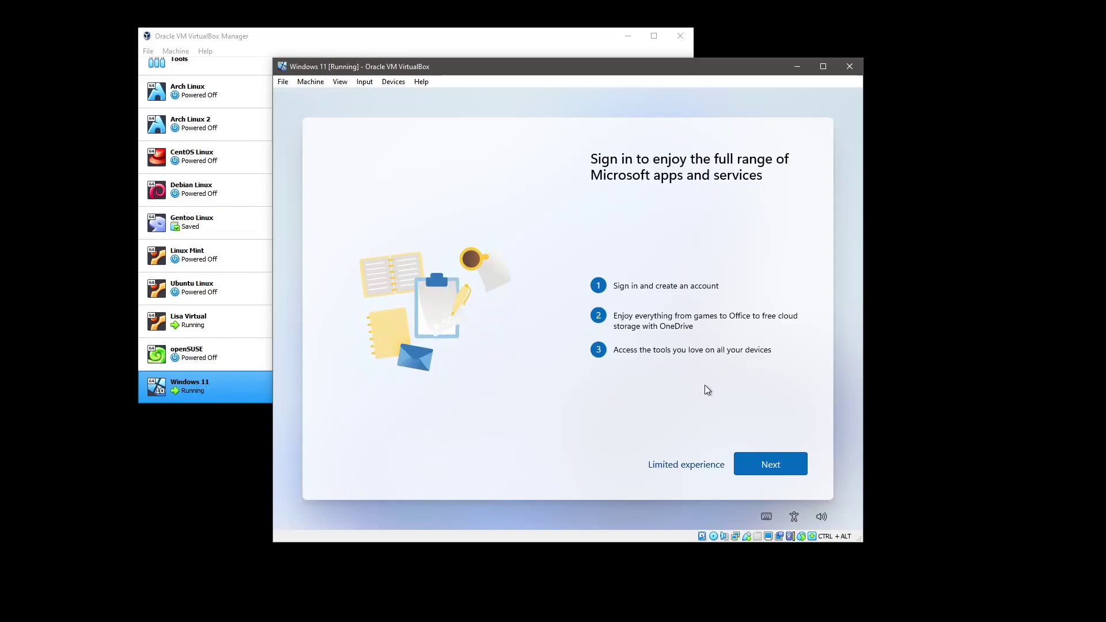
click(750, 463)
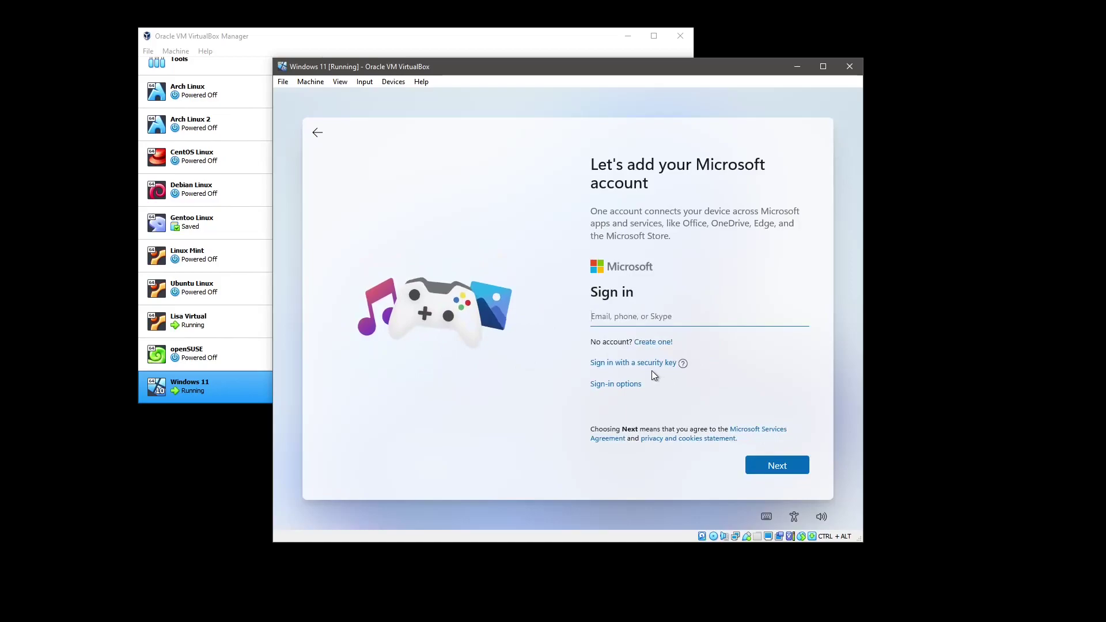
Choose the offline account again and continue with the limited experience
click(628, 380)
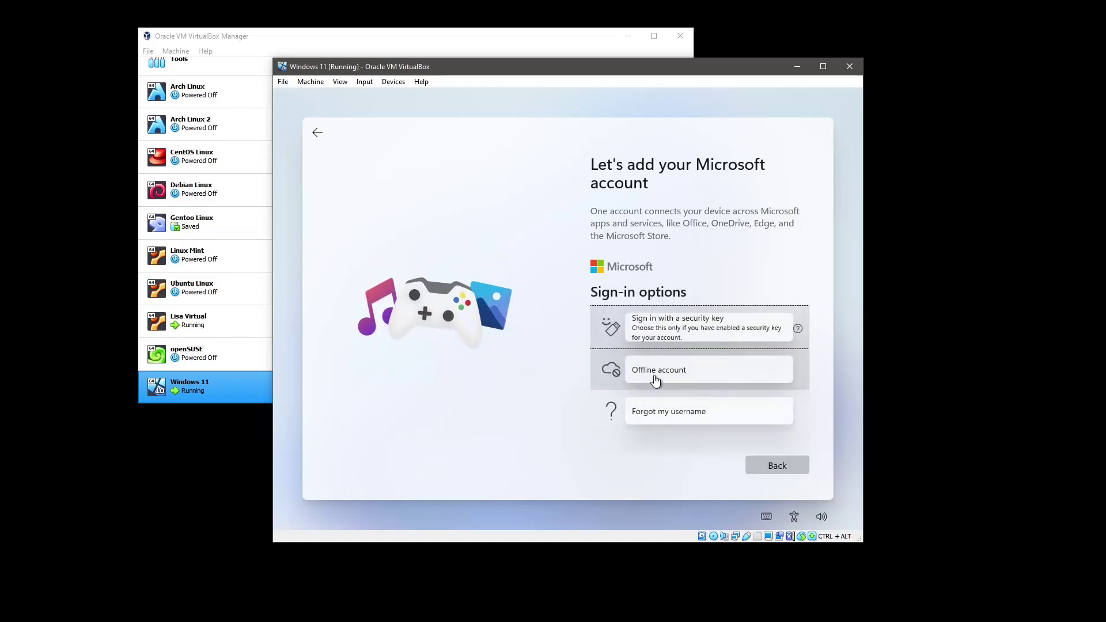
click(657, 376)
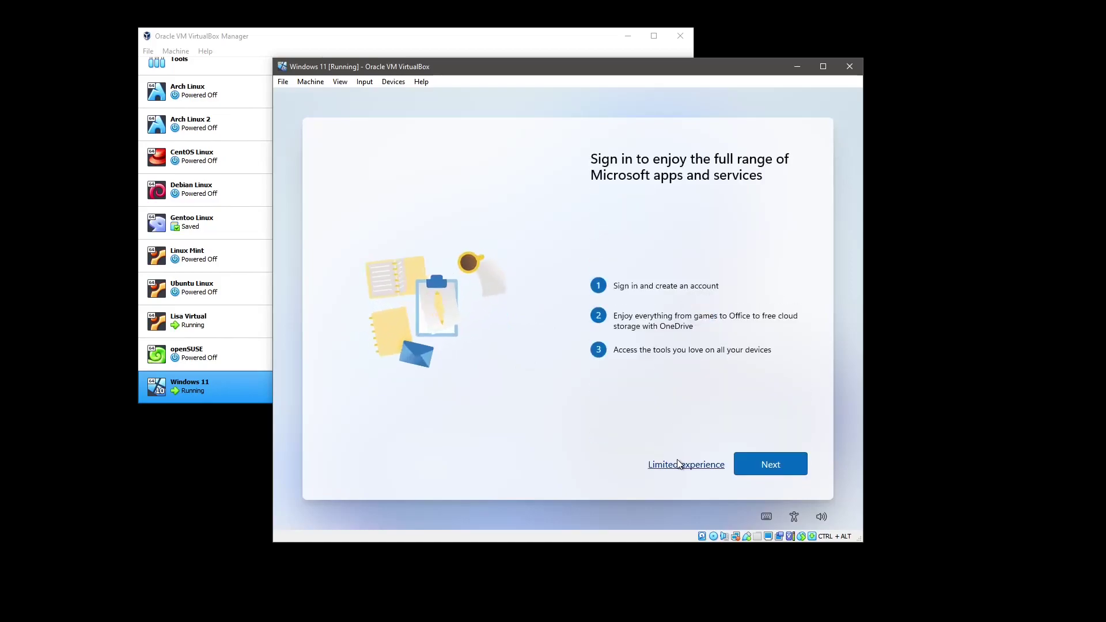
click(677, 459)
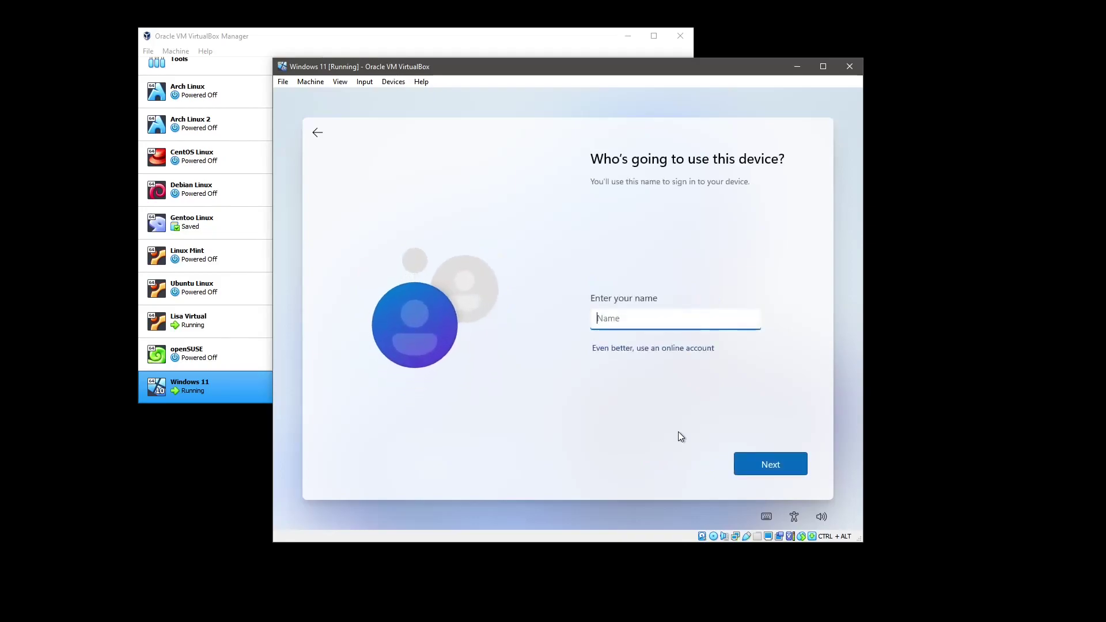
Name the local account 'circ', then enter and confirm its password
text(circ)
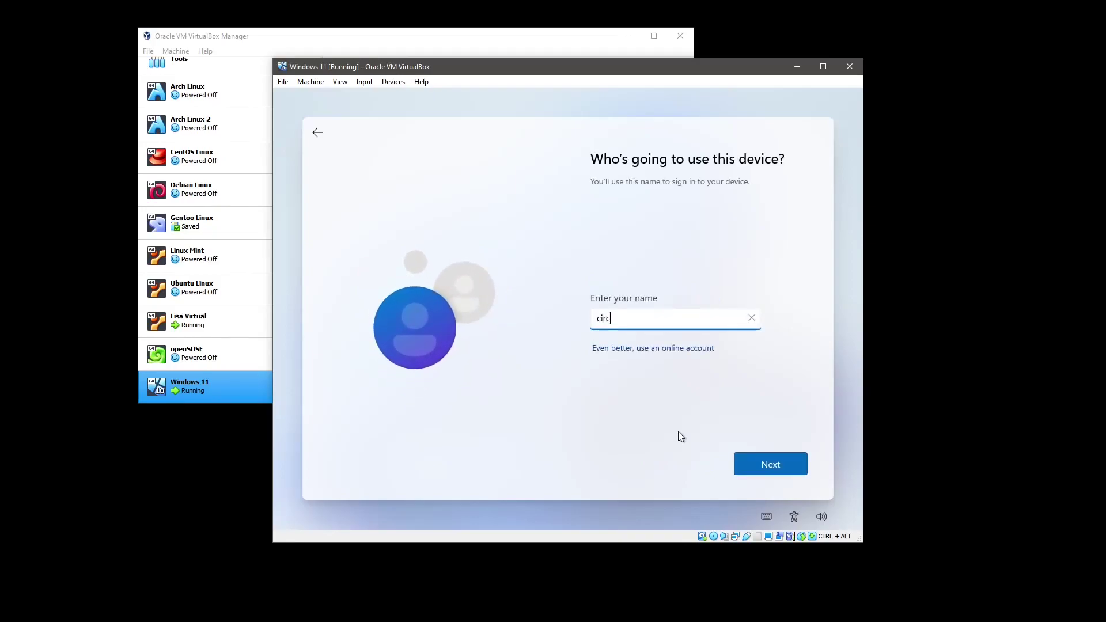
click(758, 465)
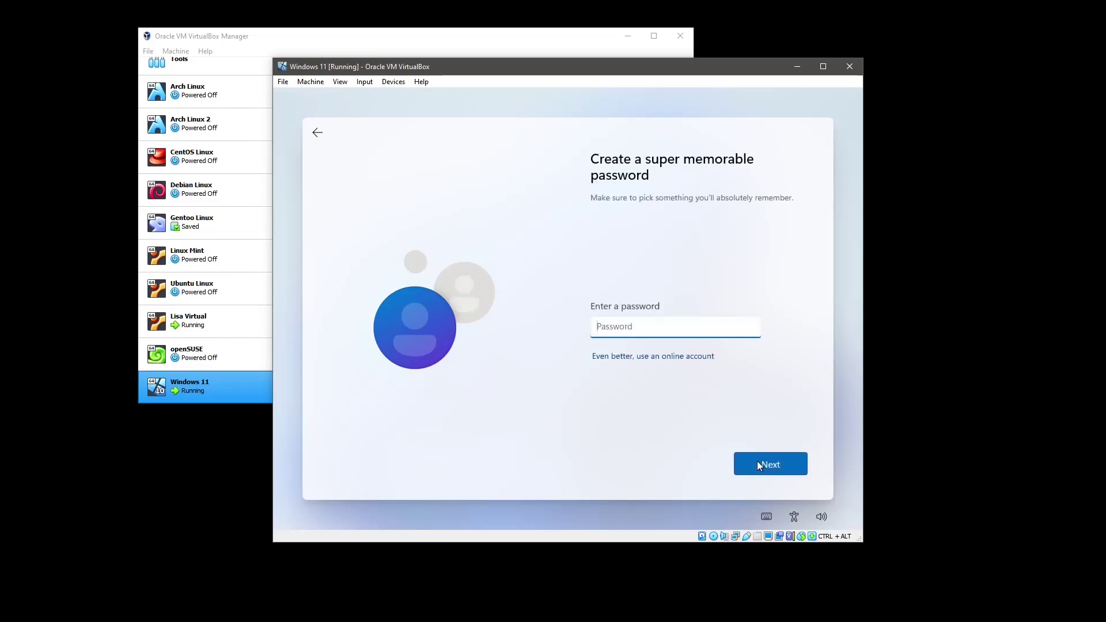
text(12345678910)
click(757, 462)
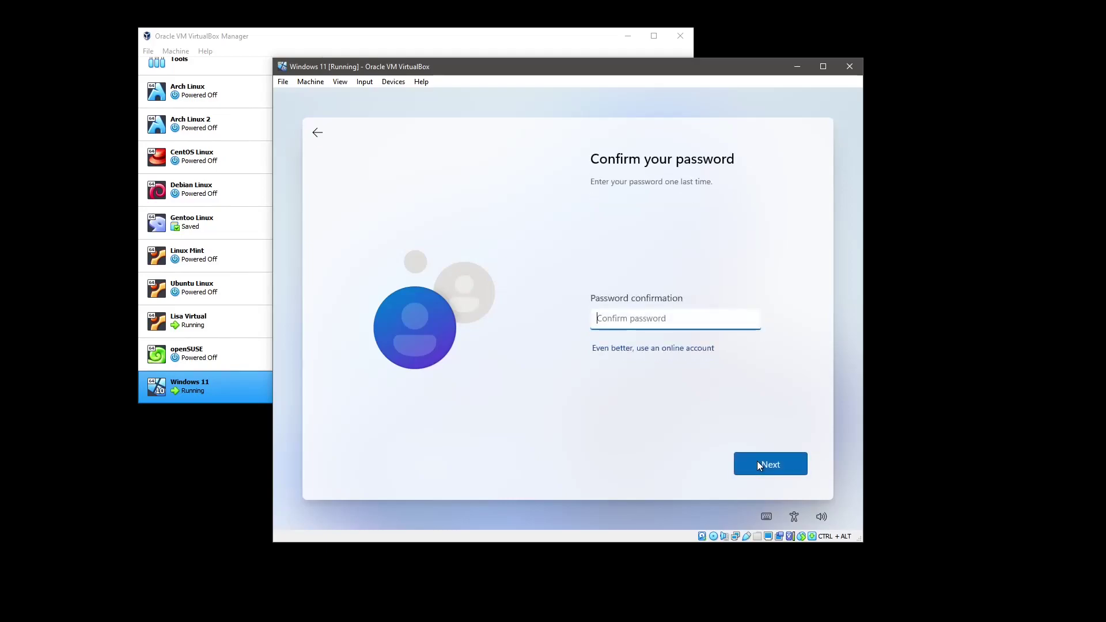
text(12345678910)
click(758, 462)
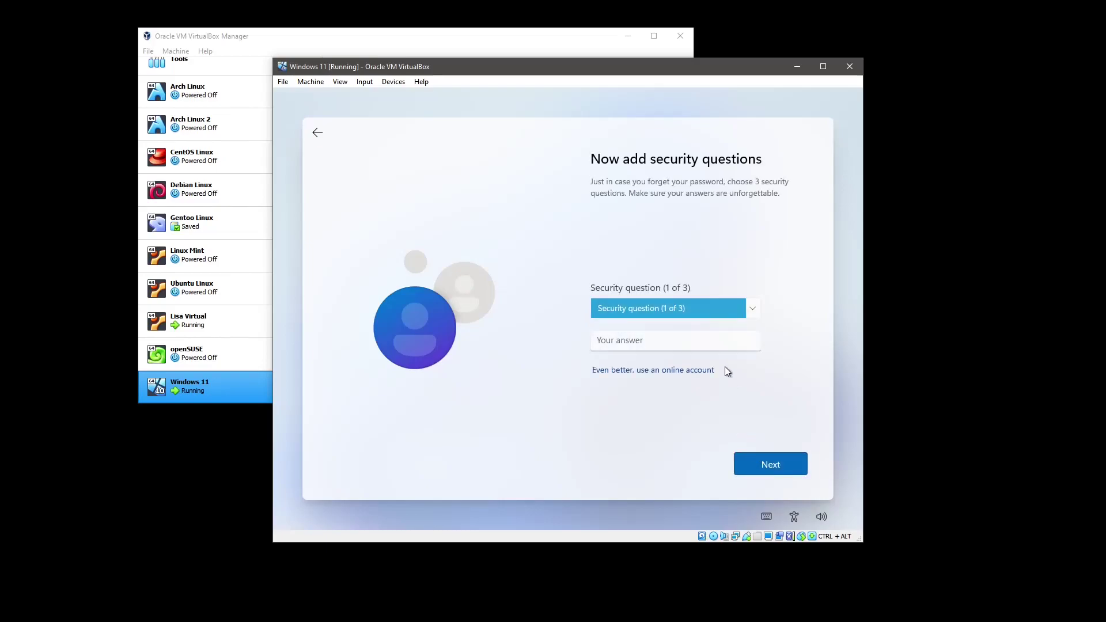
Choose the first pet's name security question and enter its answer
click(708, 302)
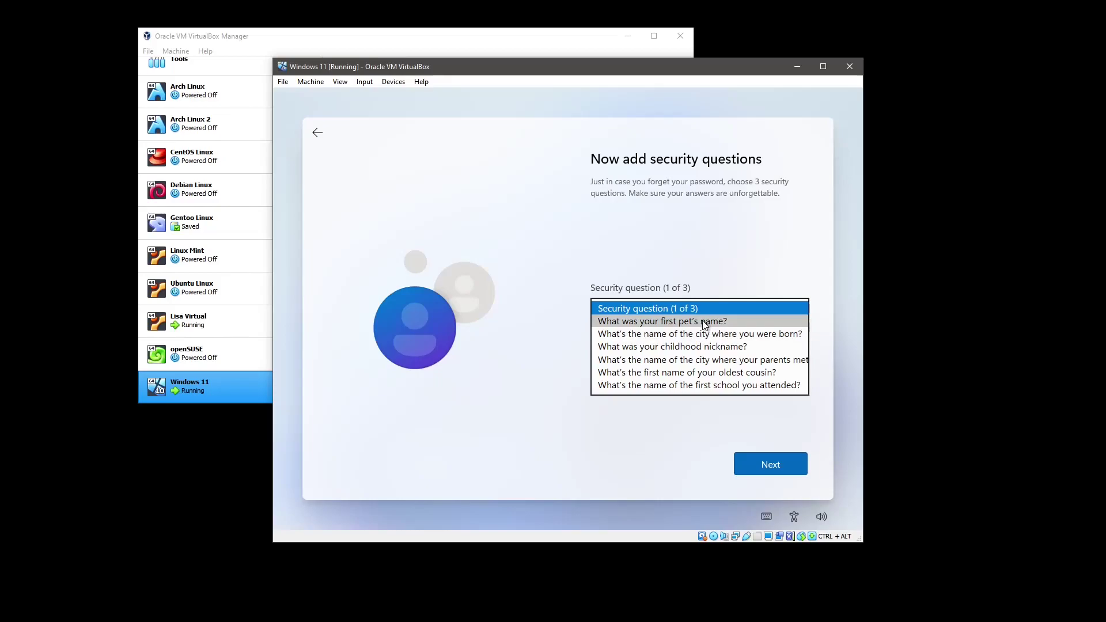
click(704, 324)
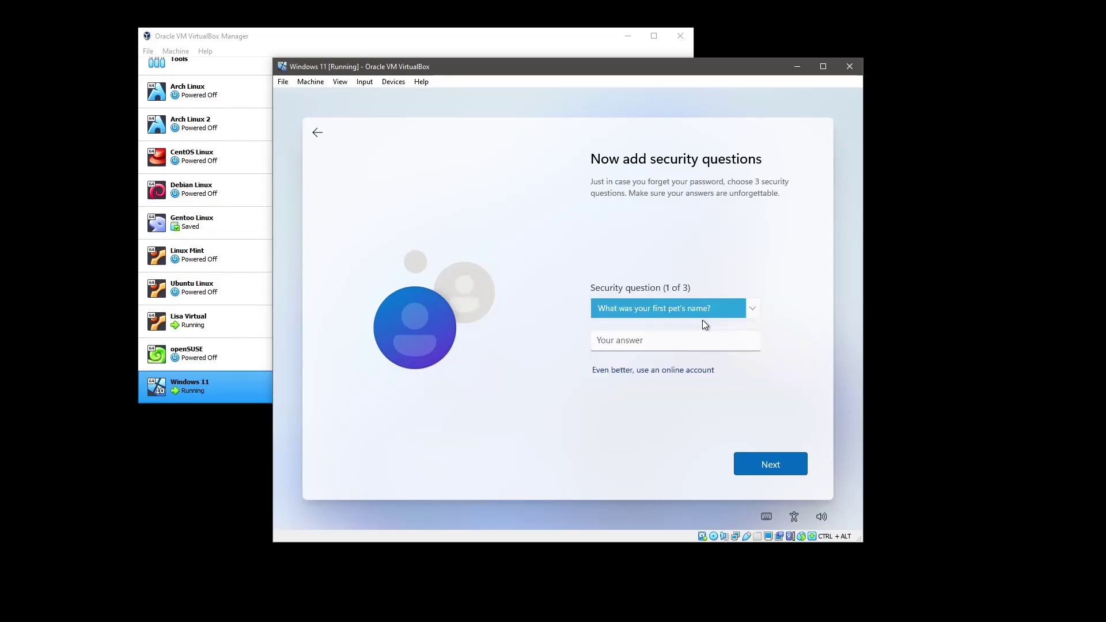
click(677, 340)
text(Cat)
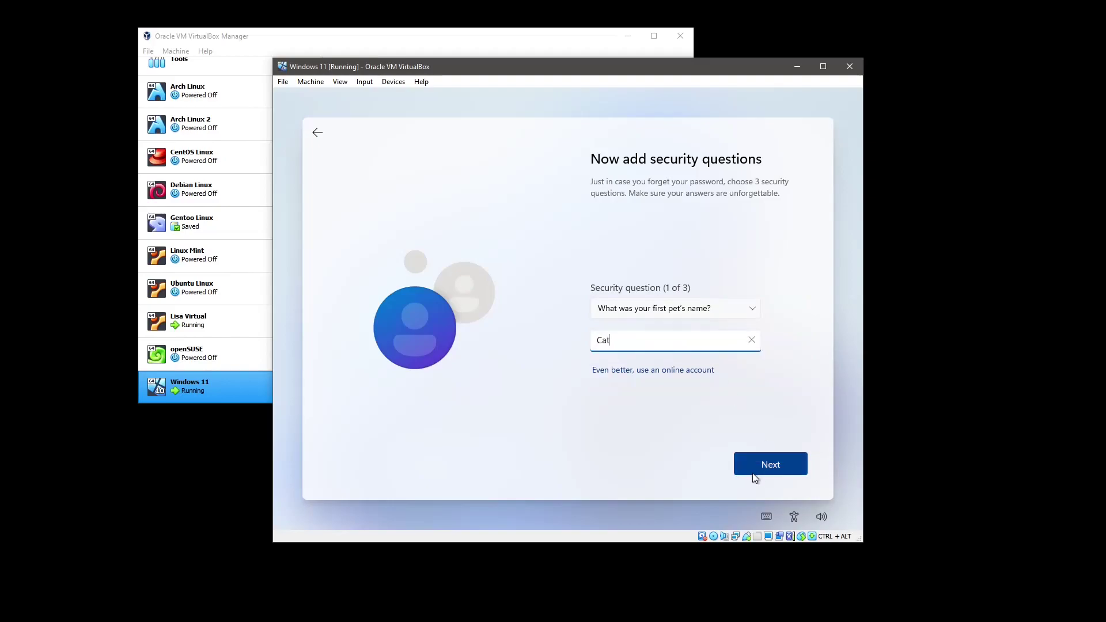
click(761, 467)
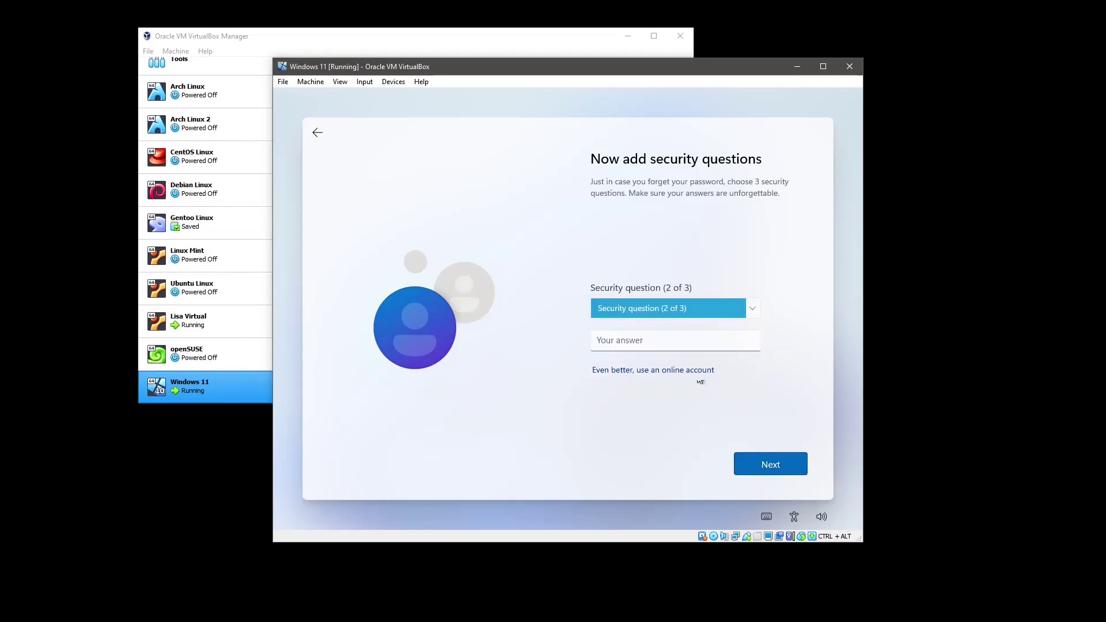
Choose the birth city security question and enter its answer
click(693, 311)
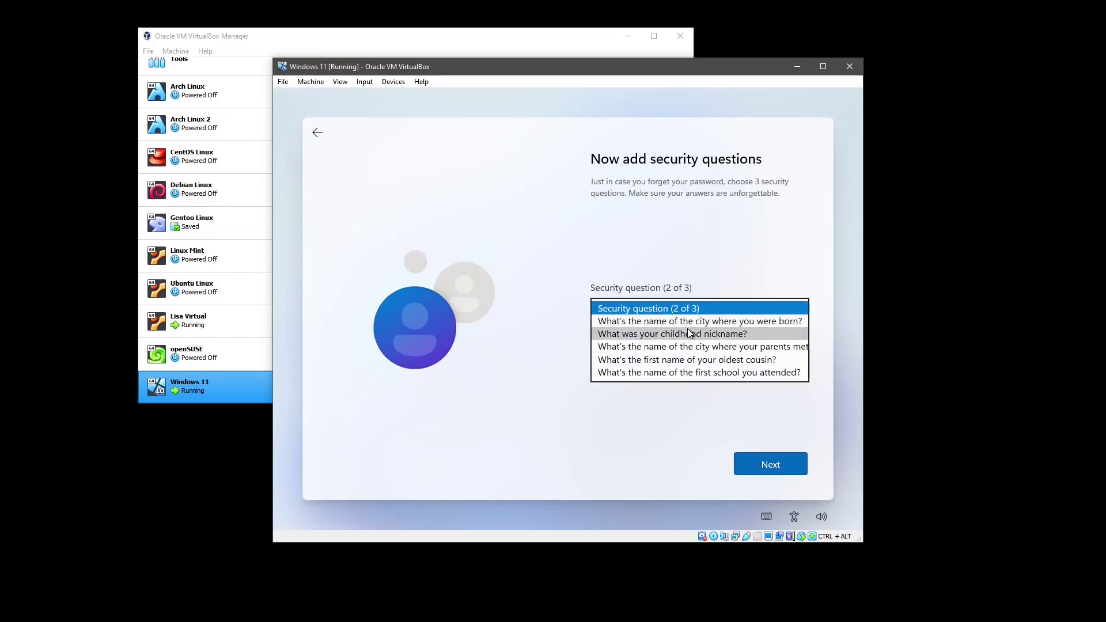
click(690, 321)
click(667, 342)
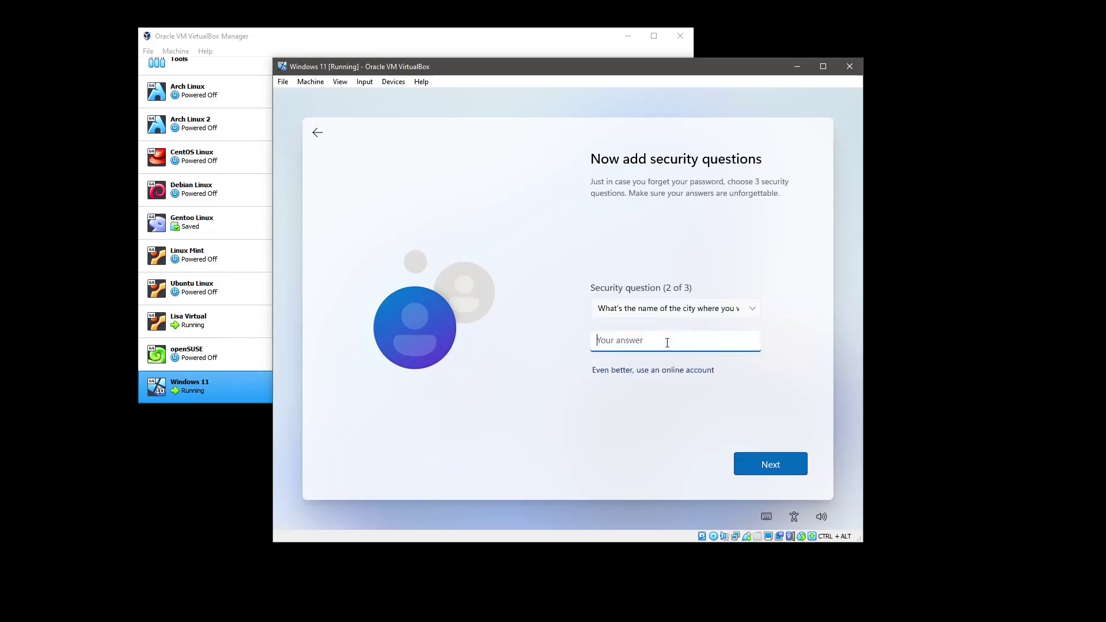
text(Boston)
click(773, 464)
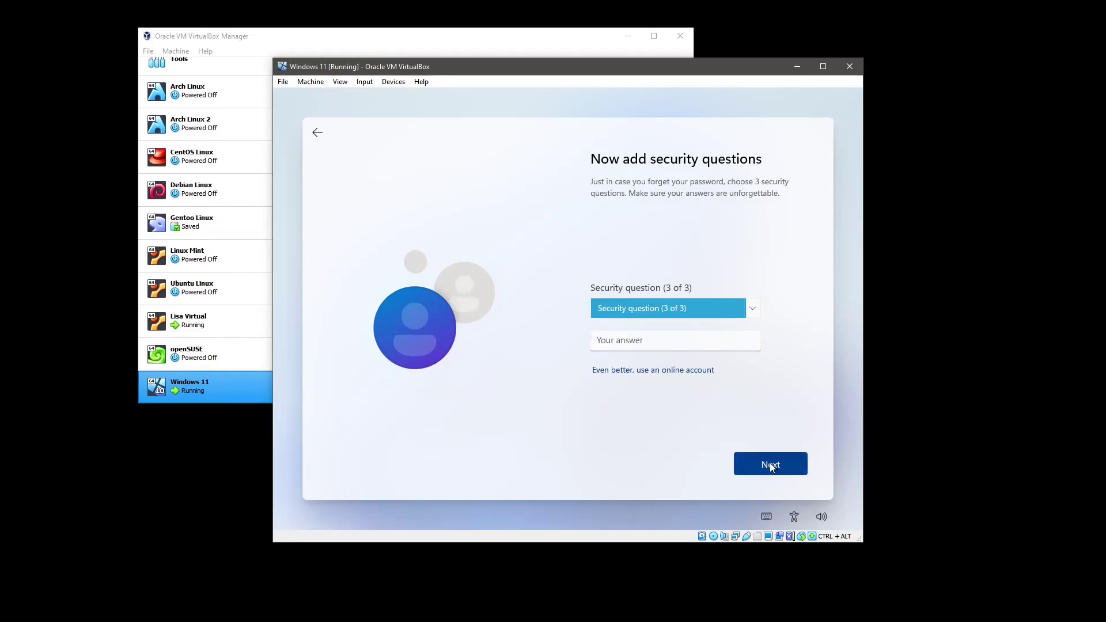
Choose the childhood nickname security question, answer it, and create the account
click(682, 309)
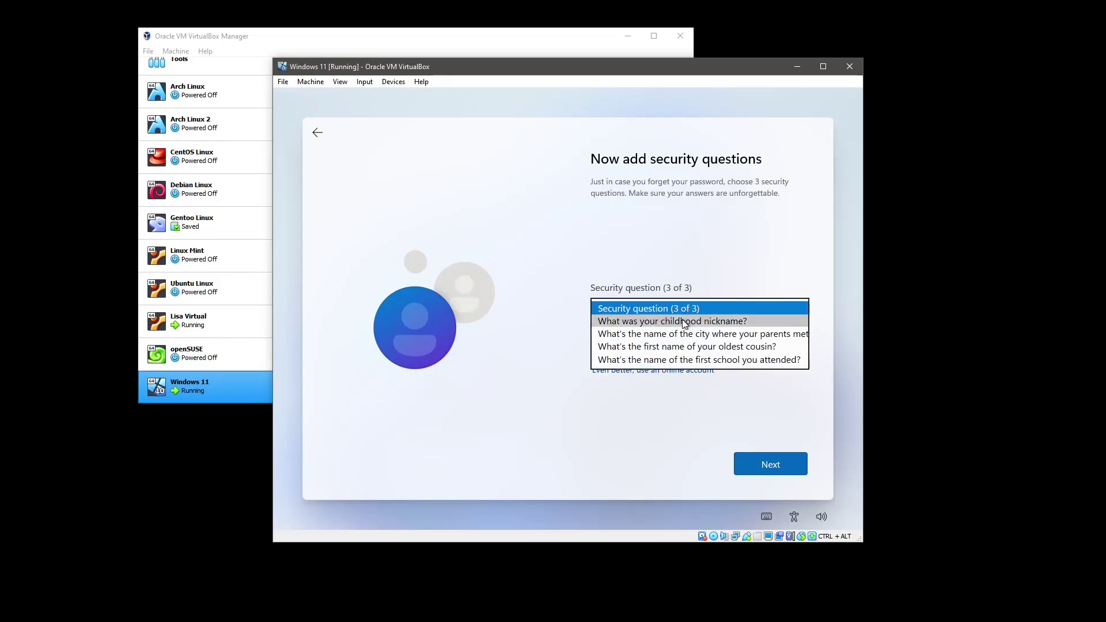
click(685, 322)
click(657, 340)
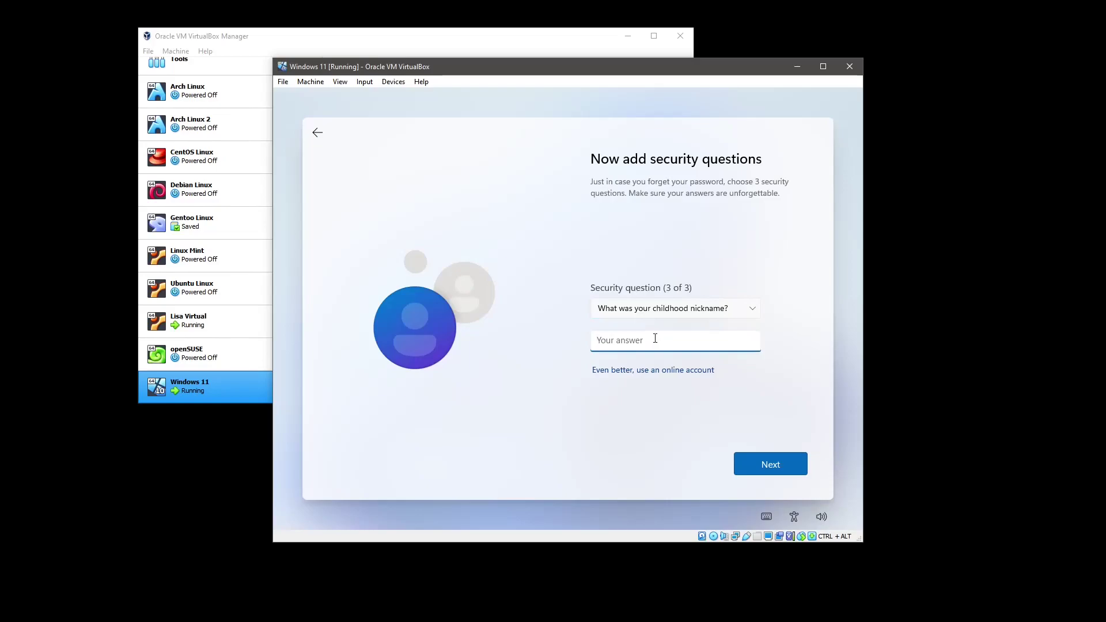
text(Boy)
click(752, 459)
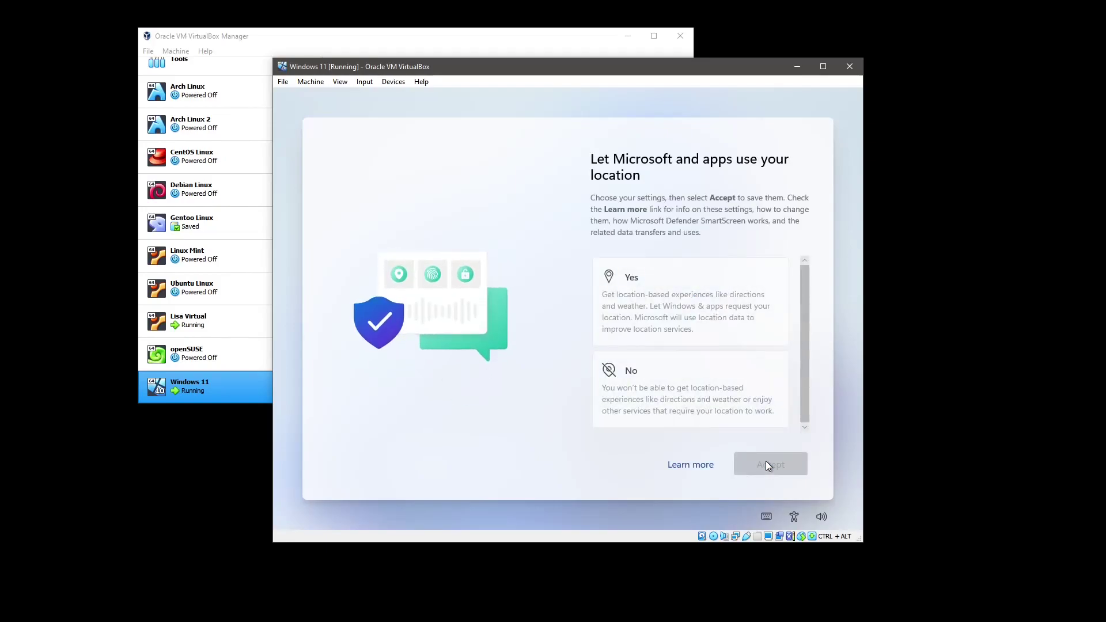
Decline location and Find my device, and send only required diagnostic data
click(745, 402)
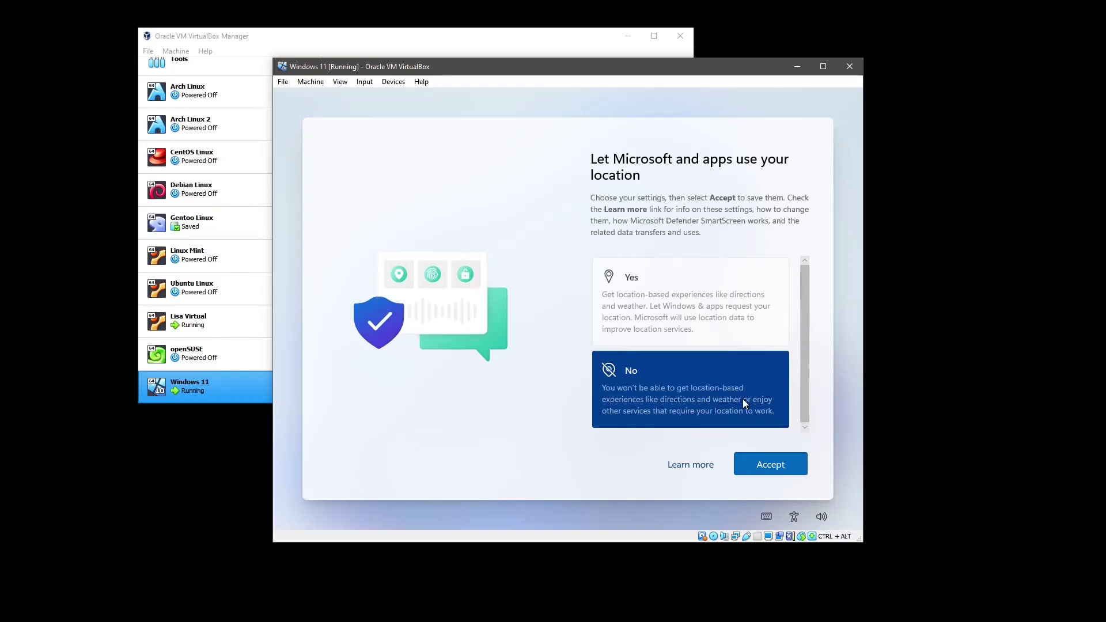
click(770, 468)
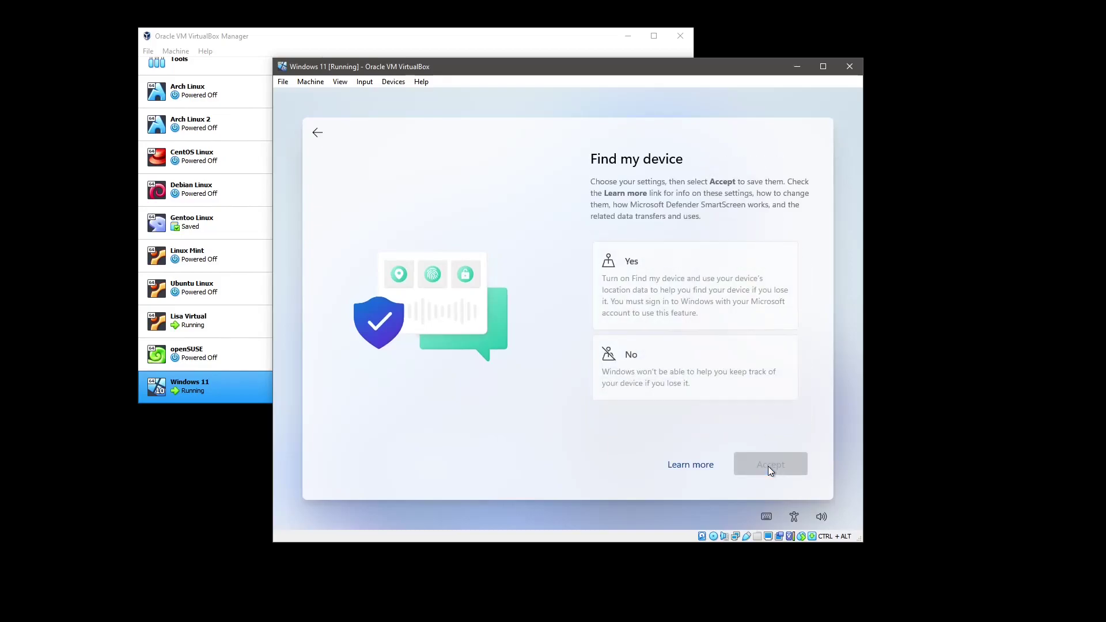
click(730, 402)
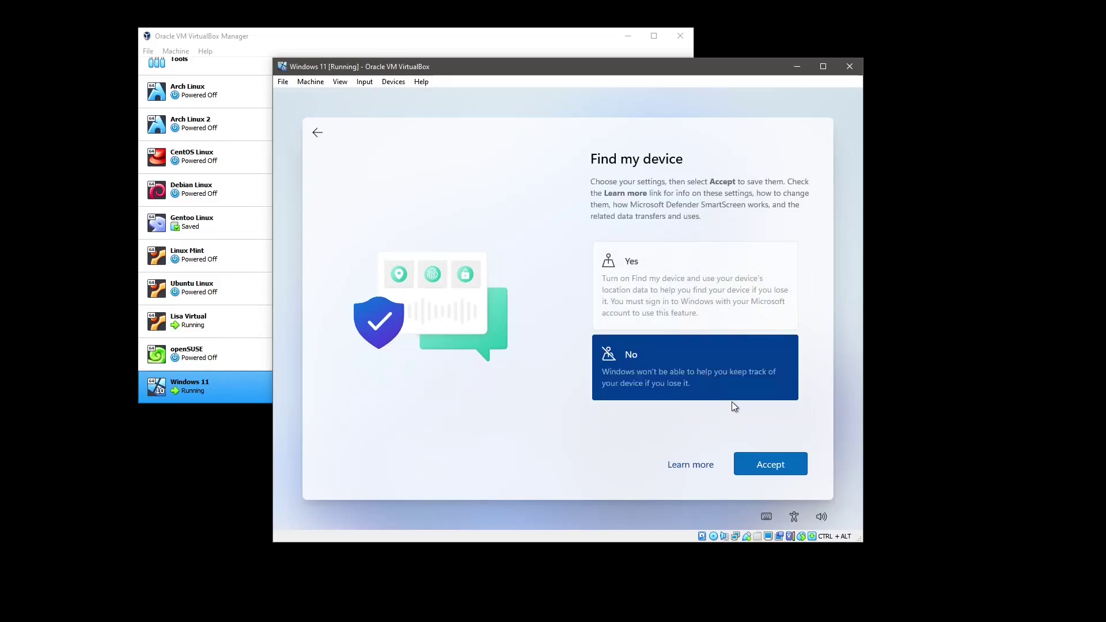
click(761, 459)
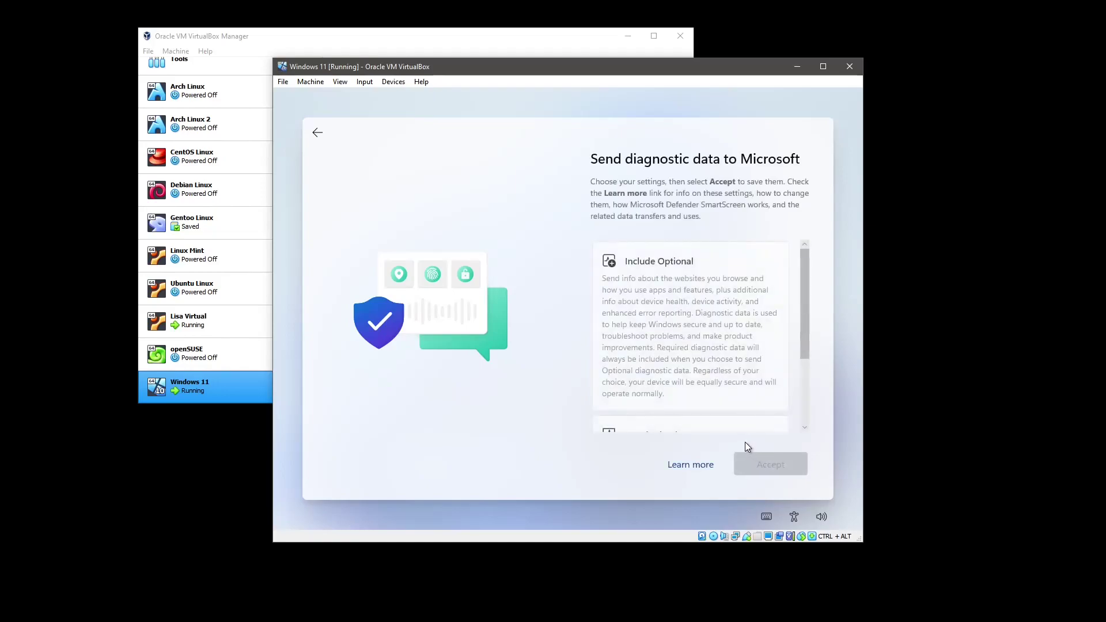
scroll(712, 372, down, 3)
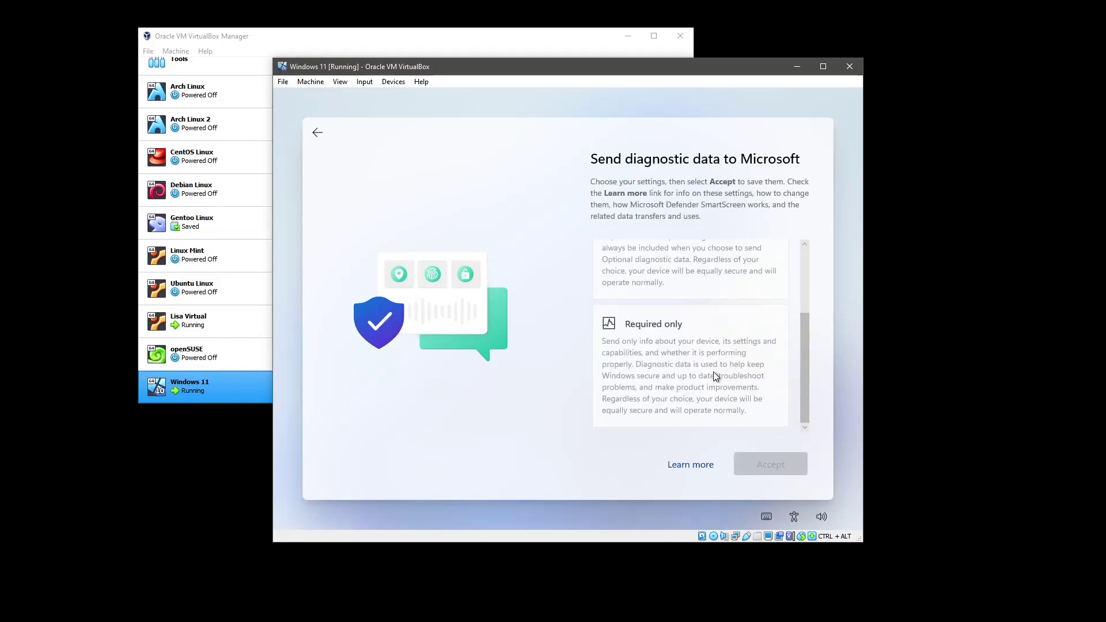
click(711, 372)
click(763, 460)
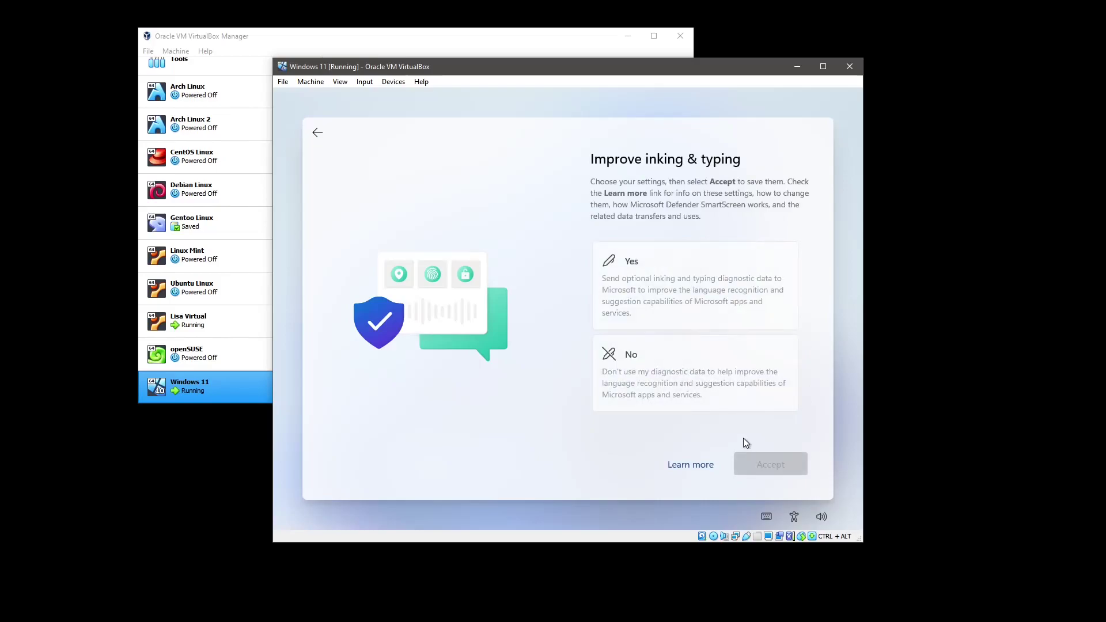
Decline inking and typing, tailored experiences, and the advertising ID
click(715, 386)
click(765, 463)
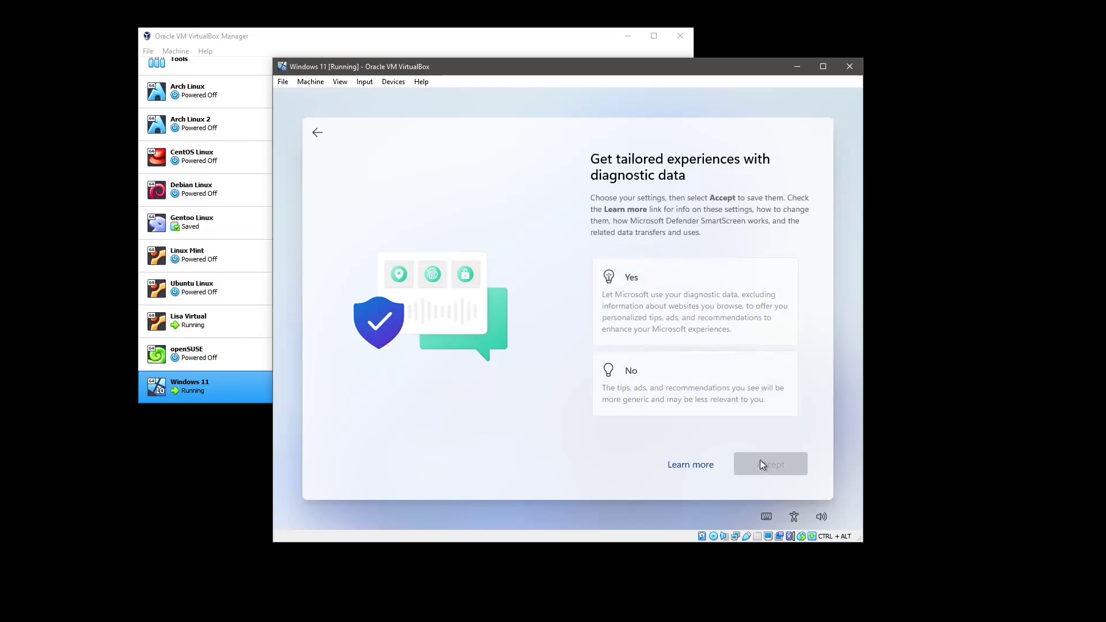
click(715, 380)
click(764, 464)
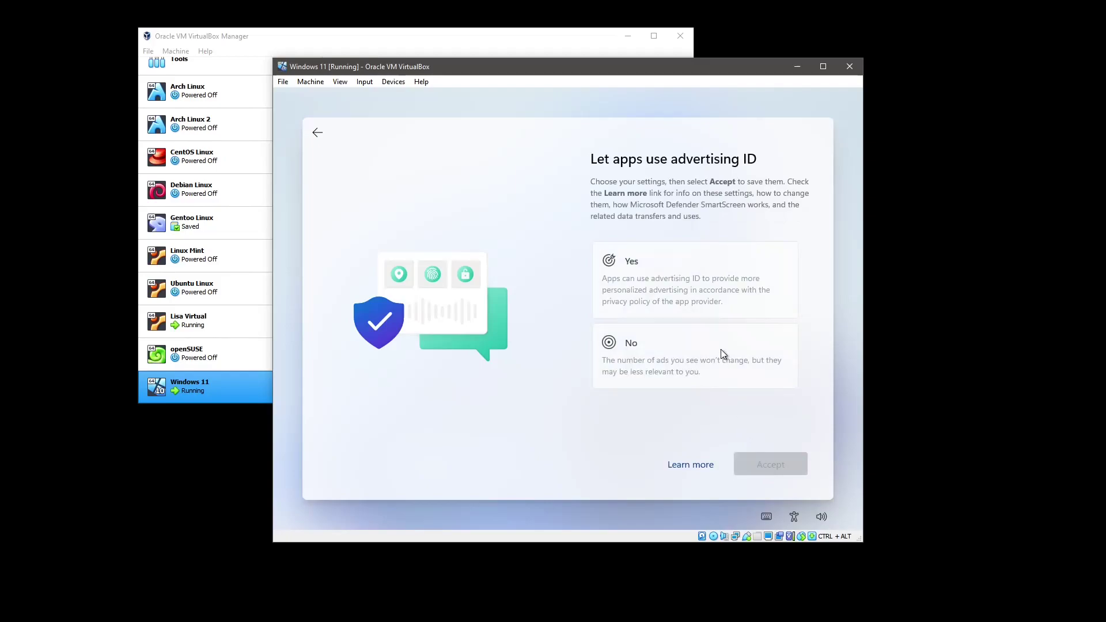
click(714, 347)
click(758, 465)
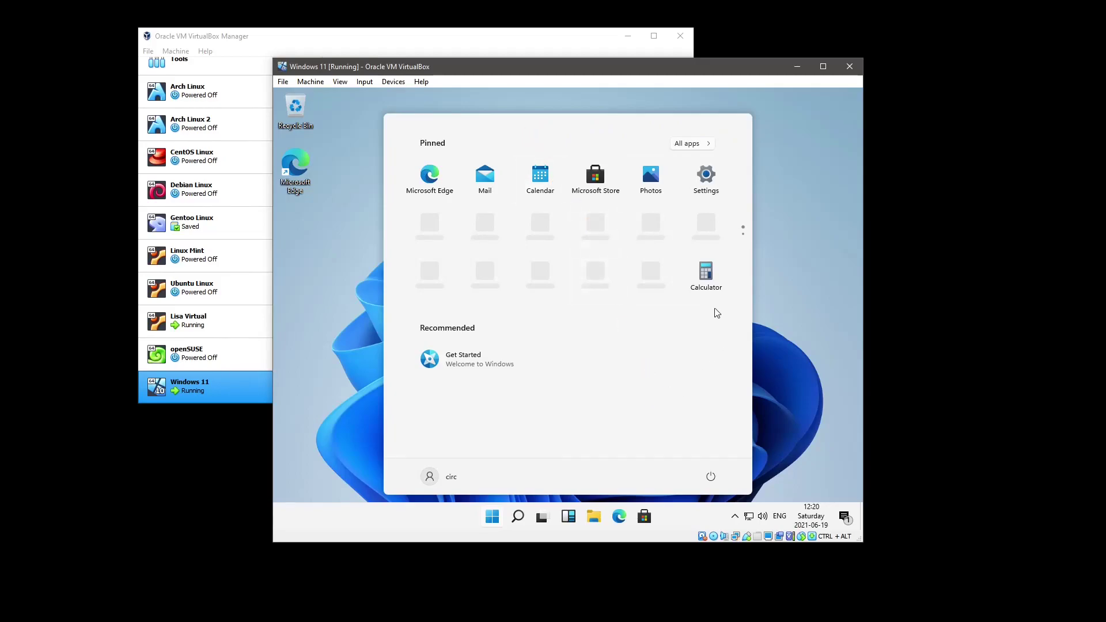
Page to the second page of pinned apps and back, then close Start
click(744, 238)
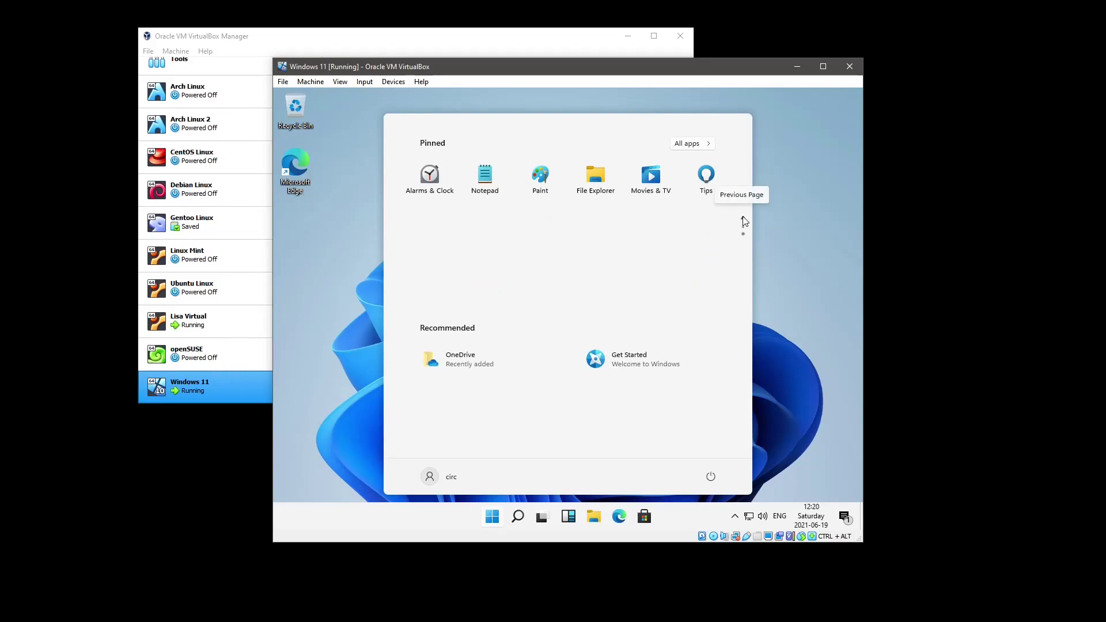
click(743, 222)
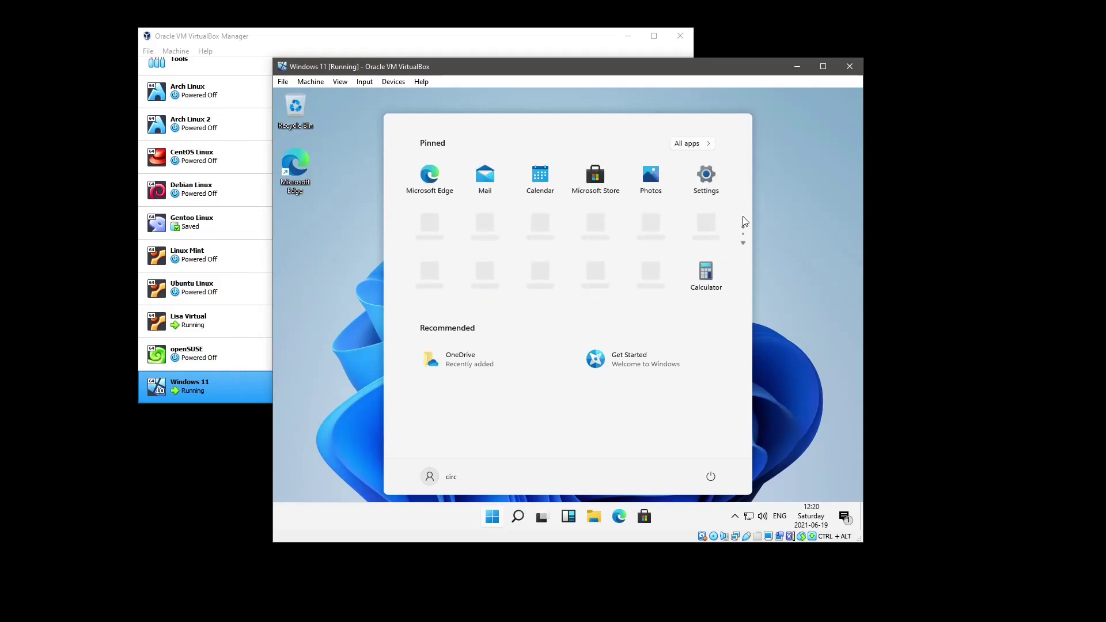
click(772, 215)
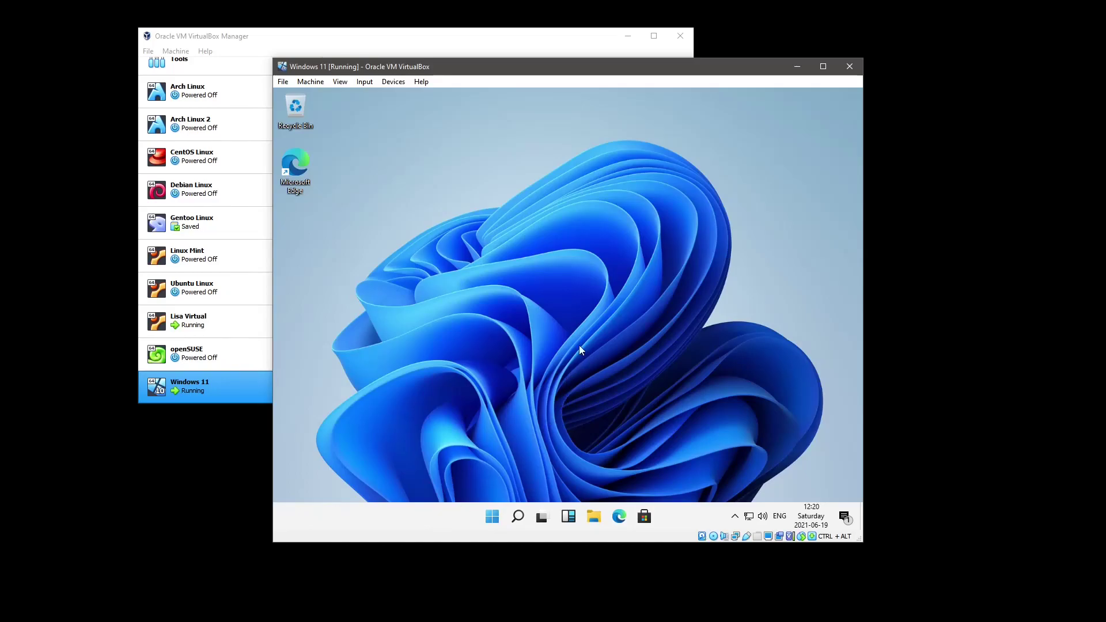
Check Display settings showing the 1024 × 768 resolution, close them, and open Devices
key(ctrl+alt+f)
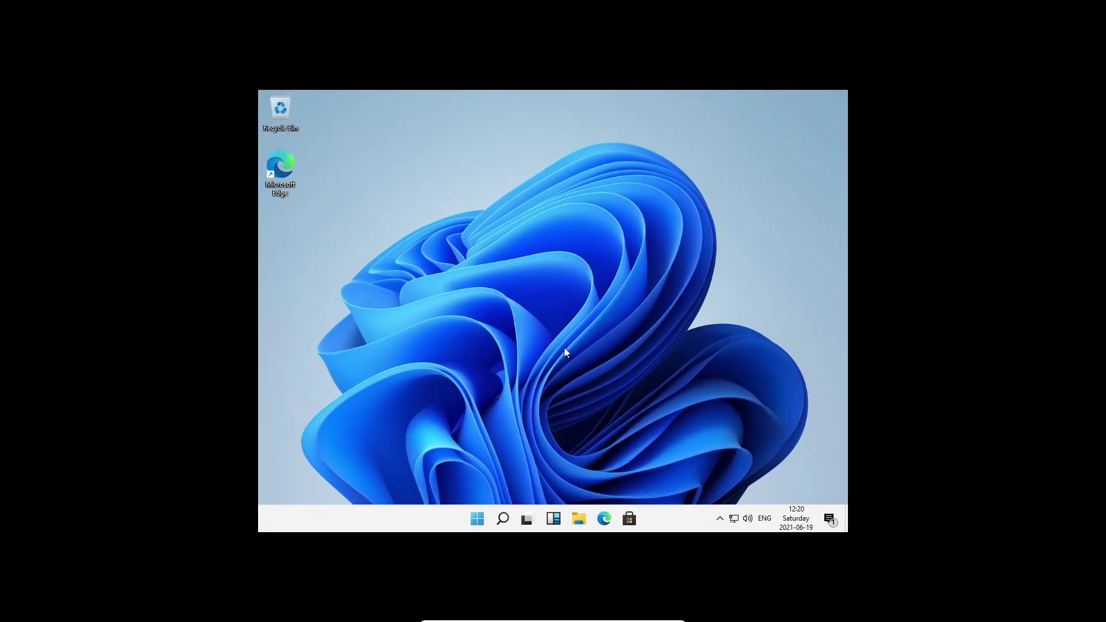
key(ctrl+alt+f)
right_click(573, 264)
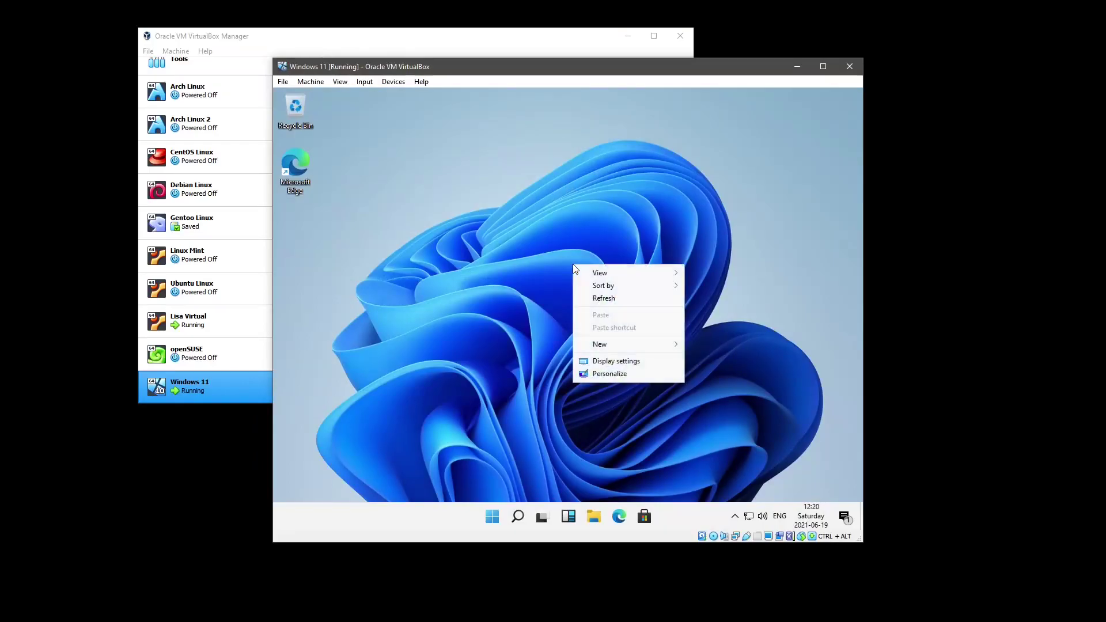
click(601, 358)
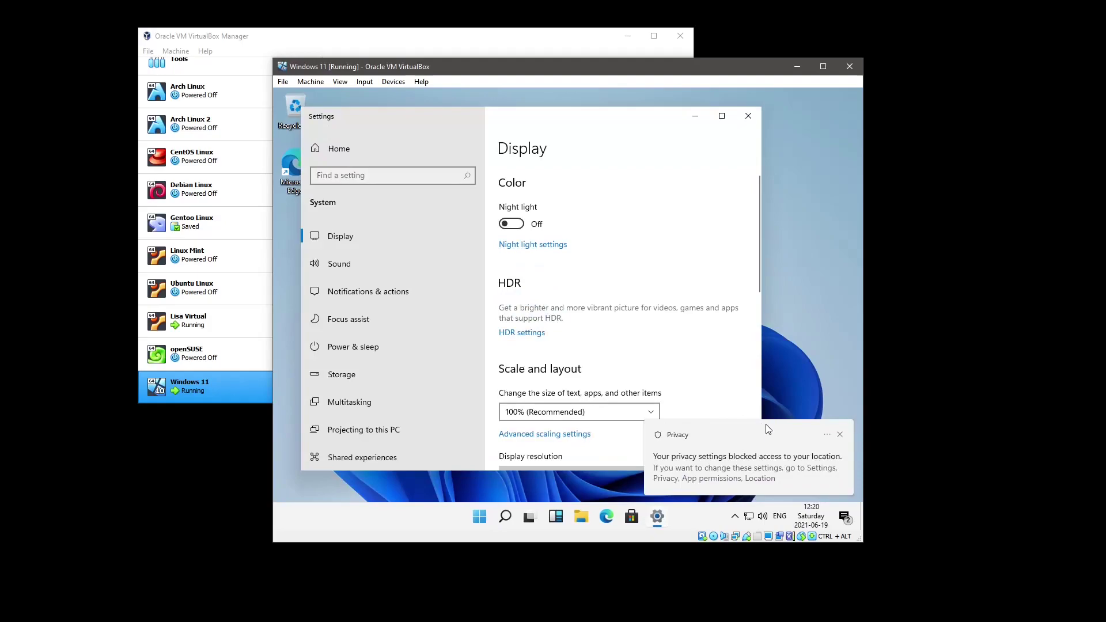
click(841, 434)
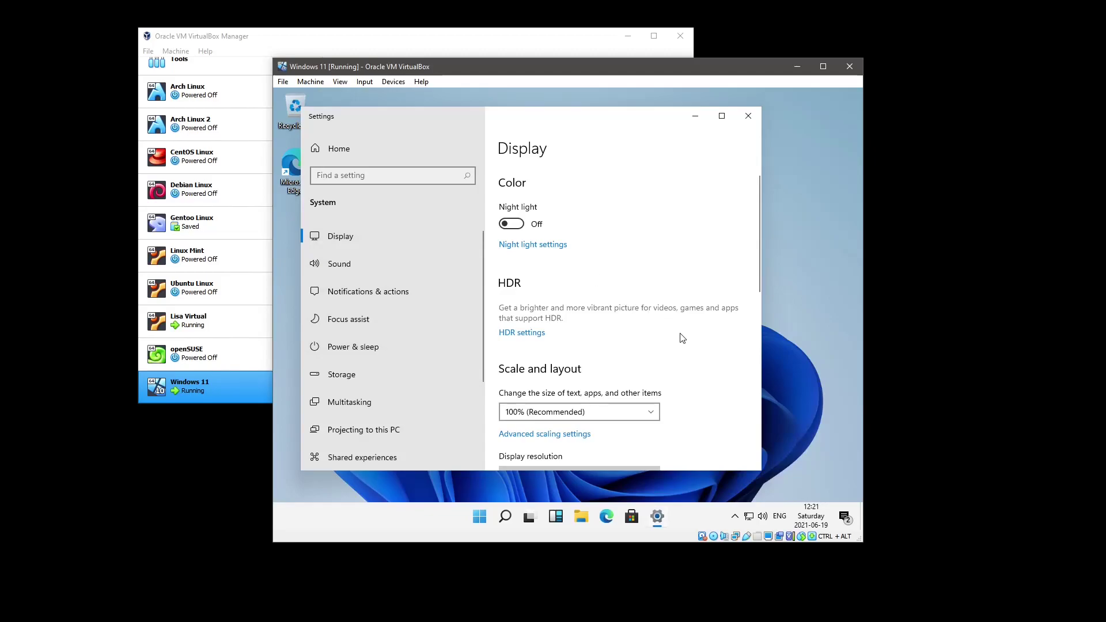
scroll(683, 338, down, 7)
scroll(686, 340, up, 3)
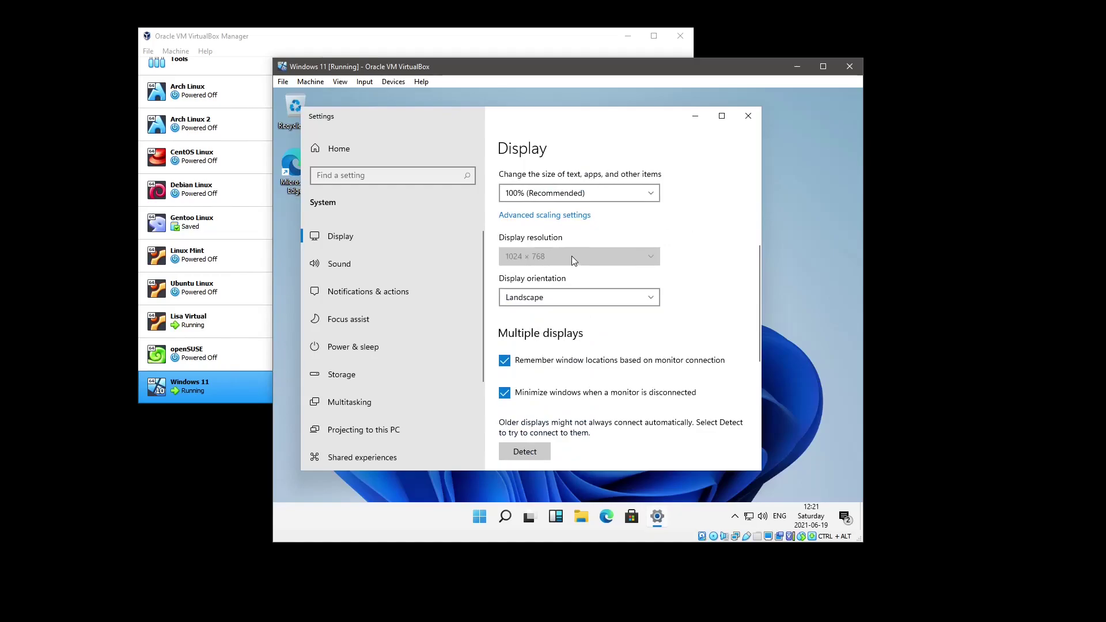
click(748, 115)
click(407, 84)
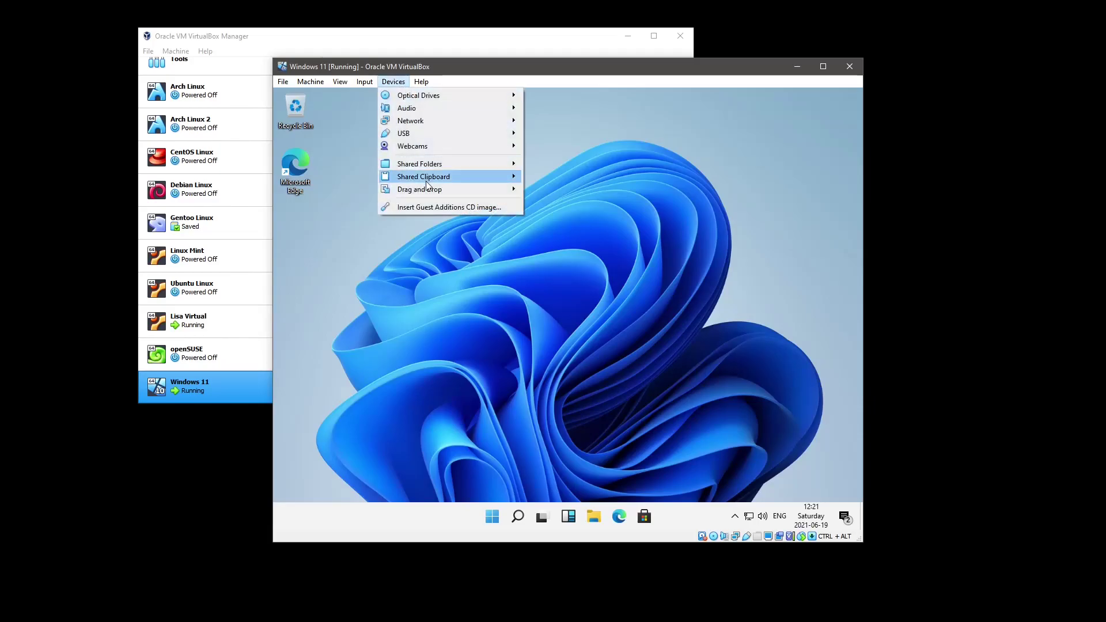
Insert the Guest Additions CD image and view CD Drive (D:) in File Explorer
click(429, 207)
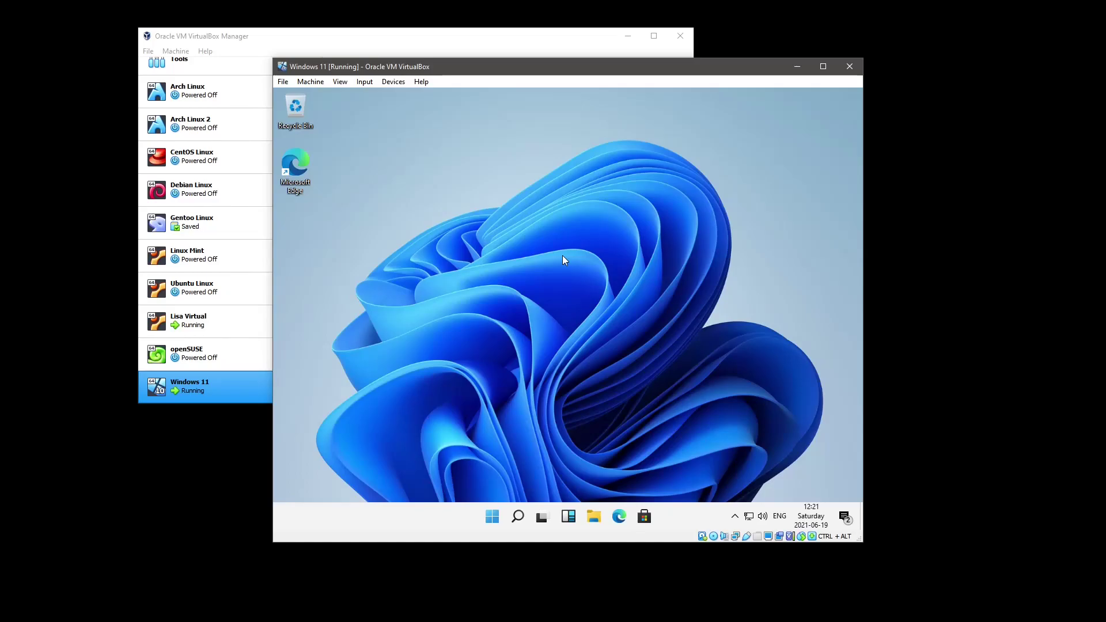
click(593, 516)
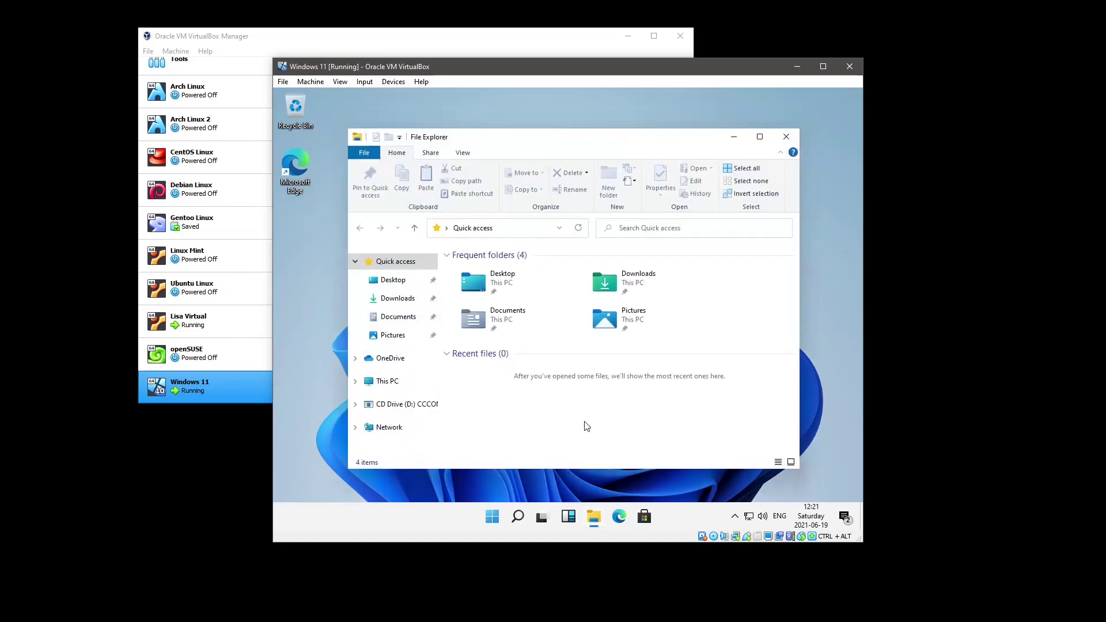
click(422, 408)
scroll(564, 373, down, 2)
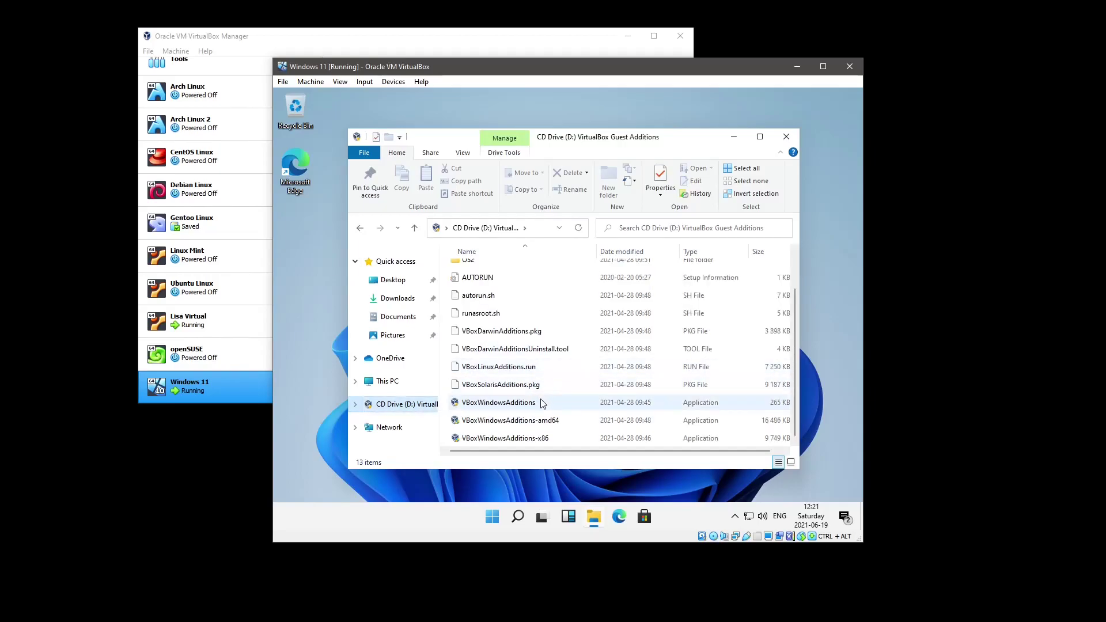
Launch the VBoxWindowsAdditions-amd64 installer, allow it, and advance past the welcome page
double_click(536, 421)
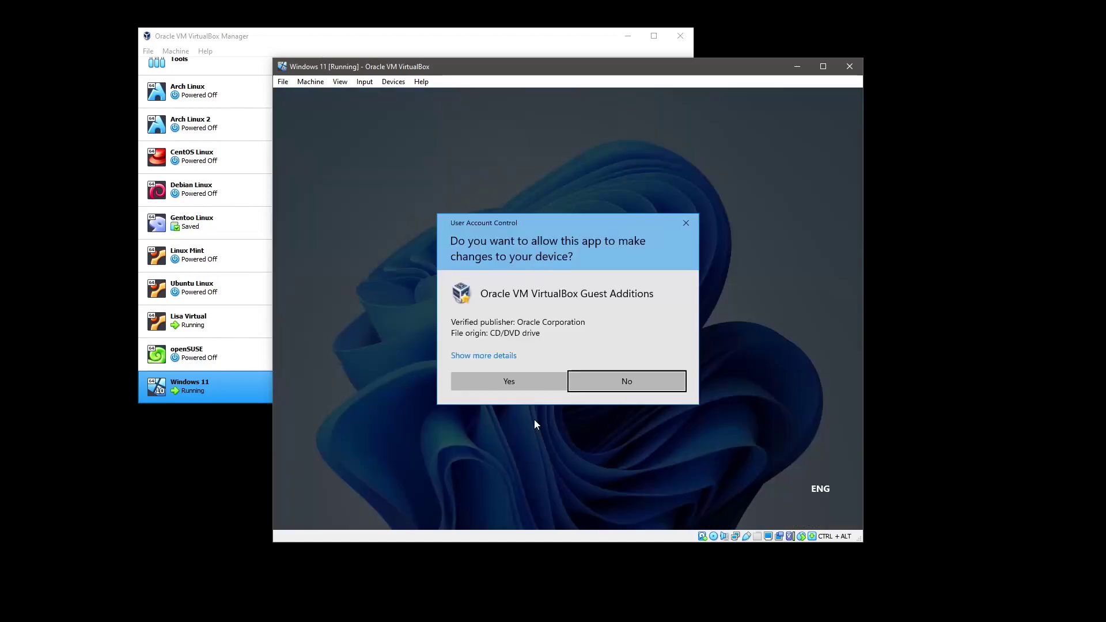
click(528, 382)
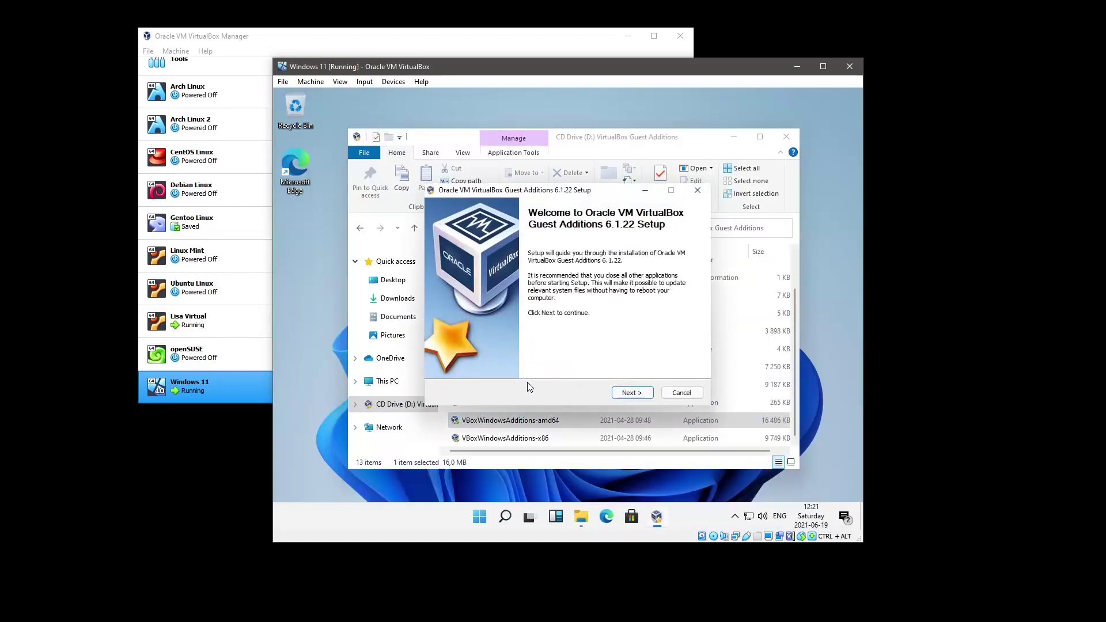
click(630, 394)
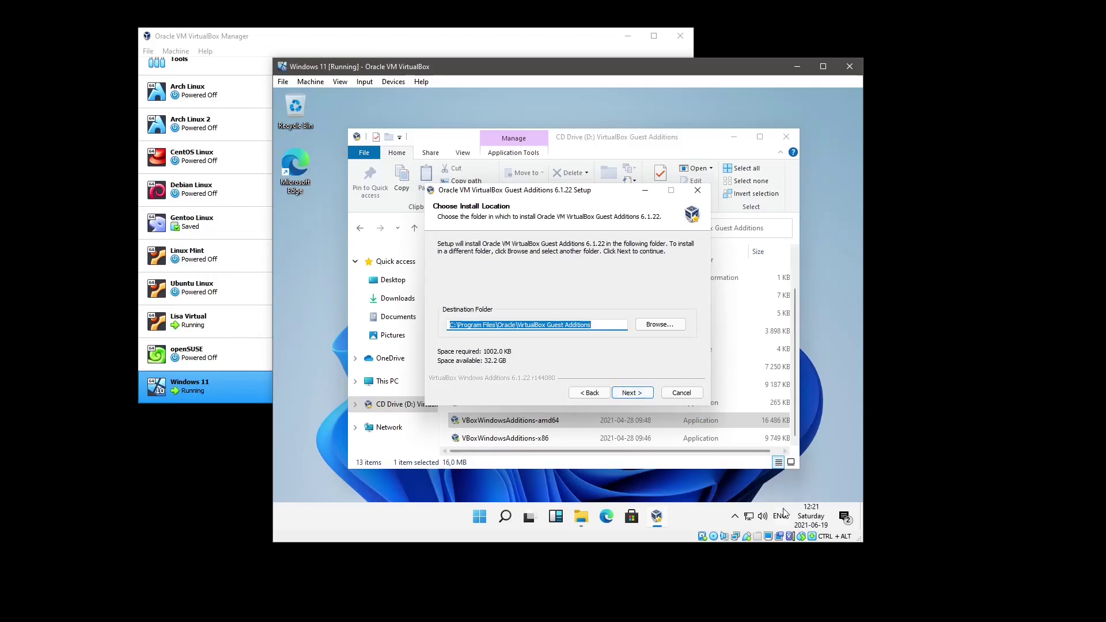
Turn the guest's speaker volume down to 0
click(764, 516)
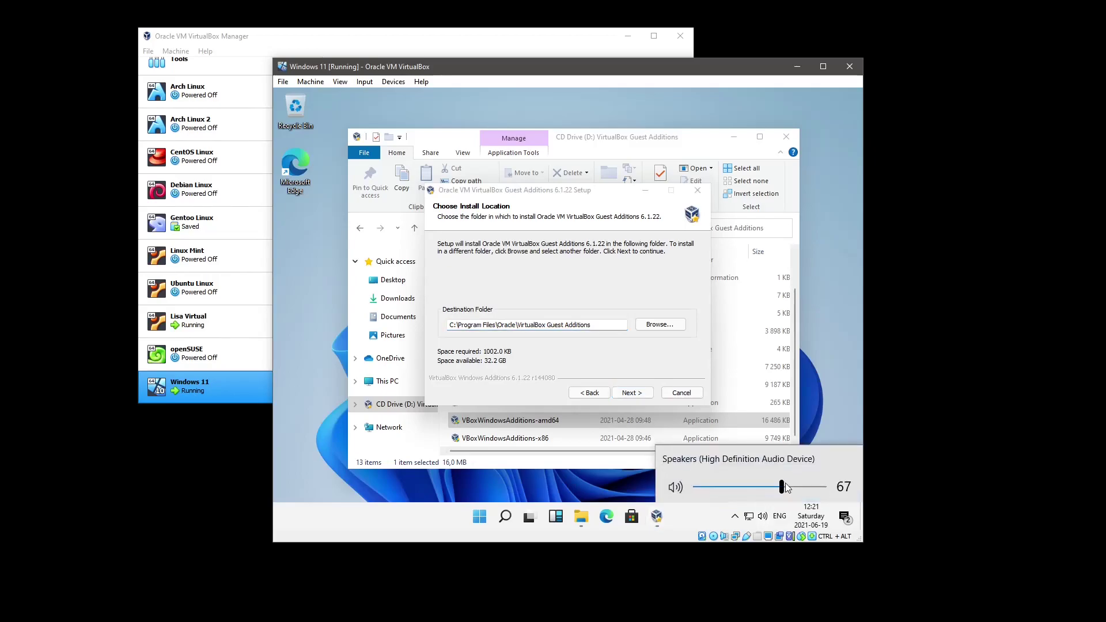
drag(782, 488, 694, 488)
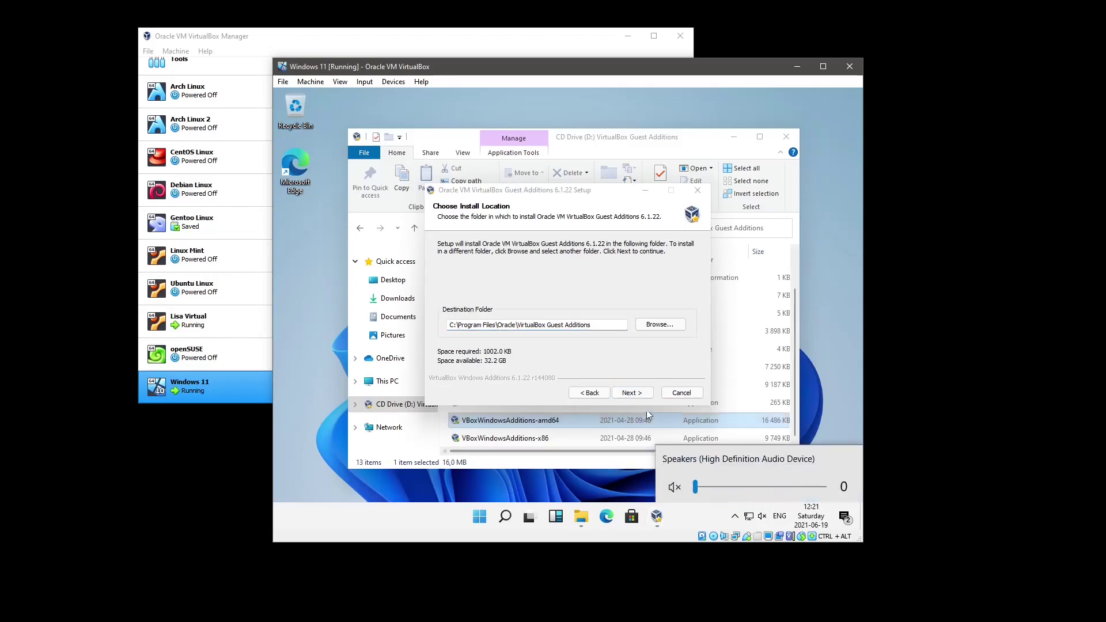
click(621, 361)
Install to the default location and approve the Oracle device software
click(633, 392)
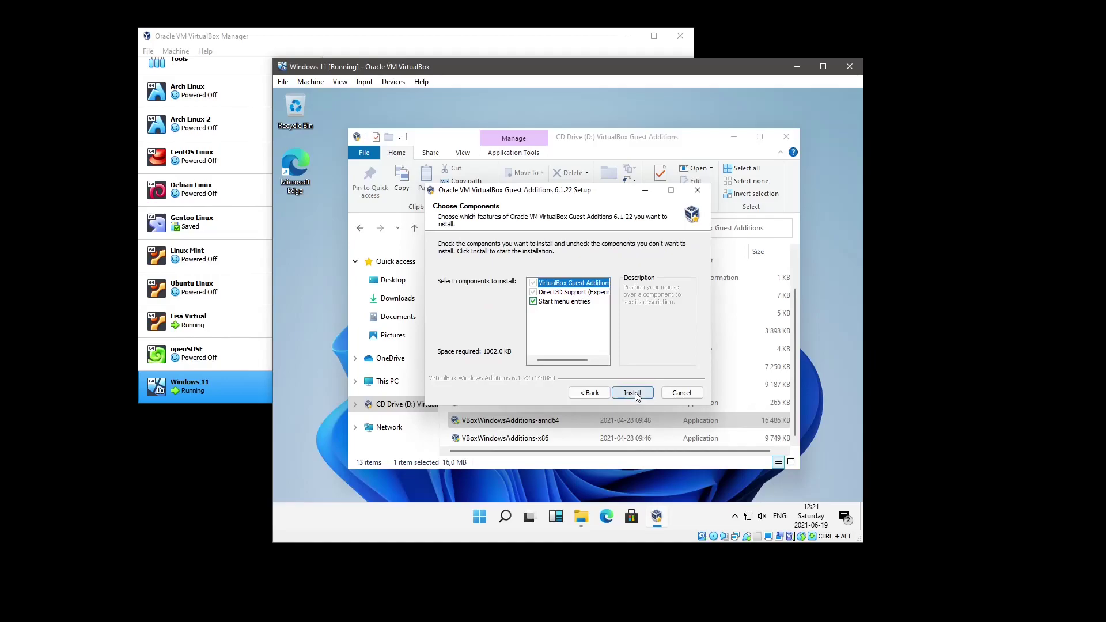
click(632, 393)
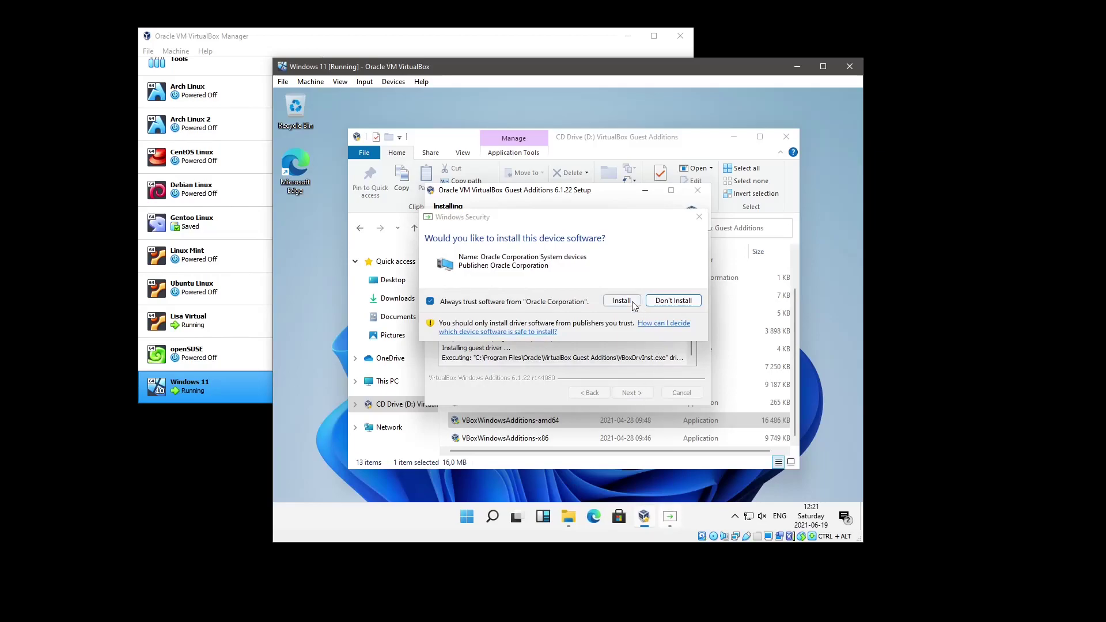
click(622, 301)
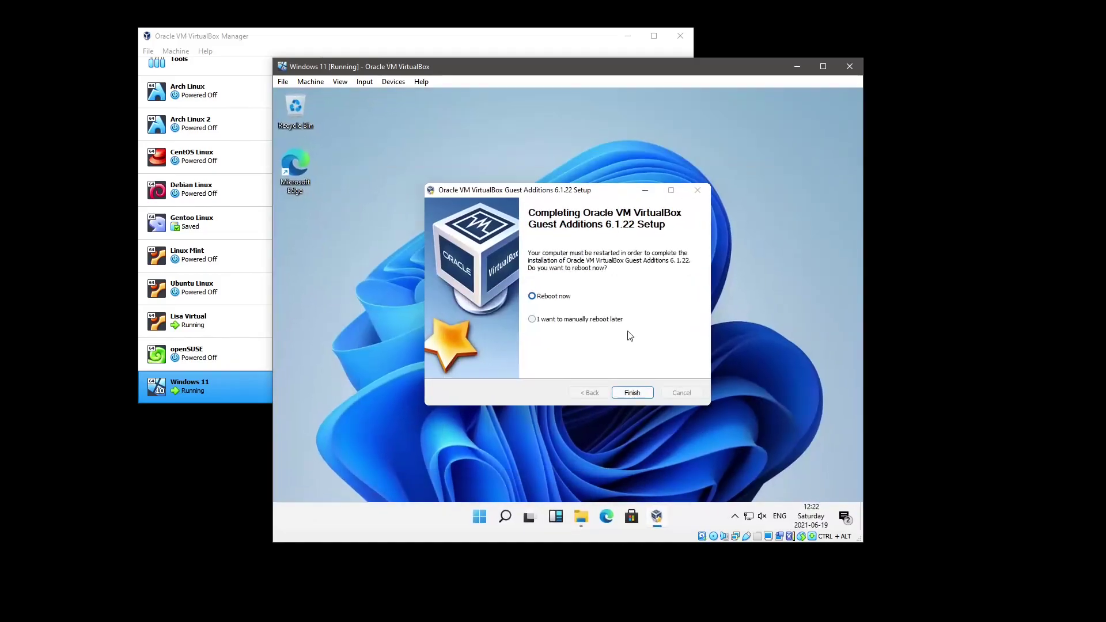
Reboot the guest from the finished installer and sign back in with the account password
click(634, 392)
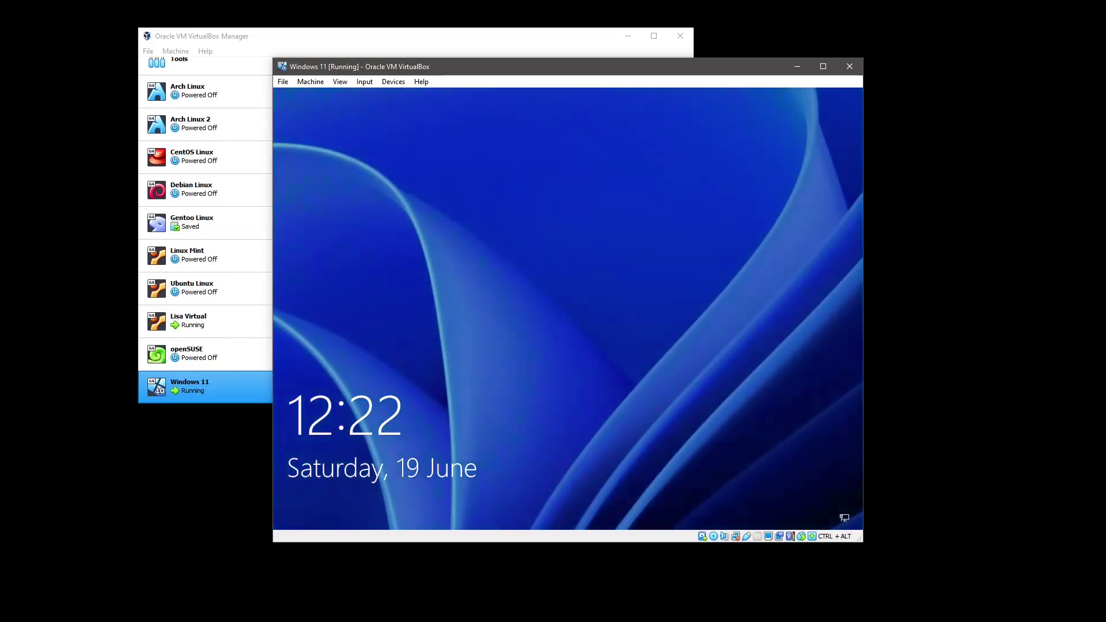
click(573, 317)
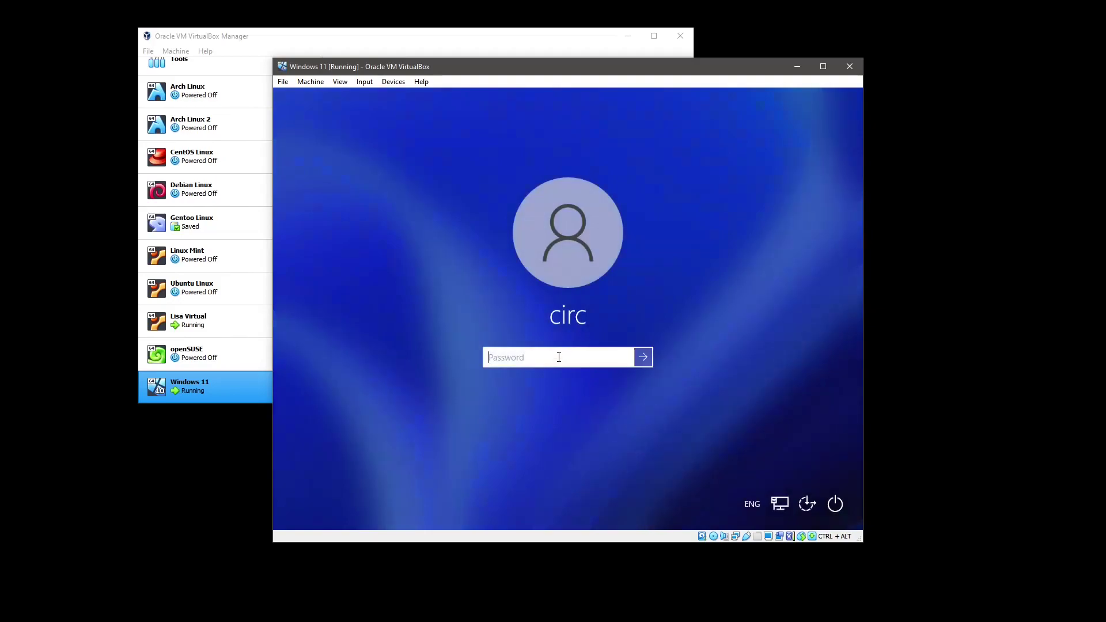
text(••••••••••)
key(Return)
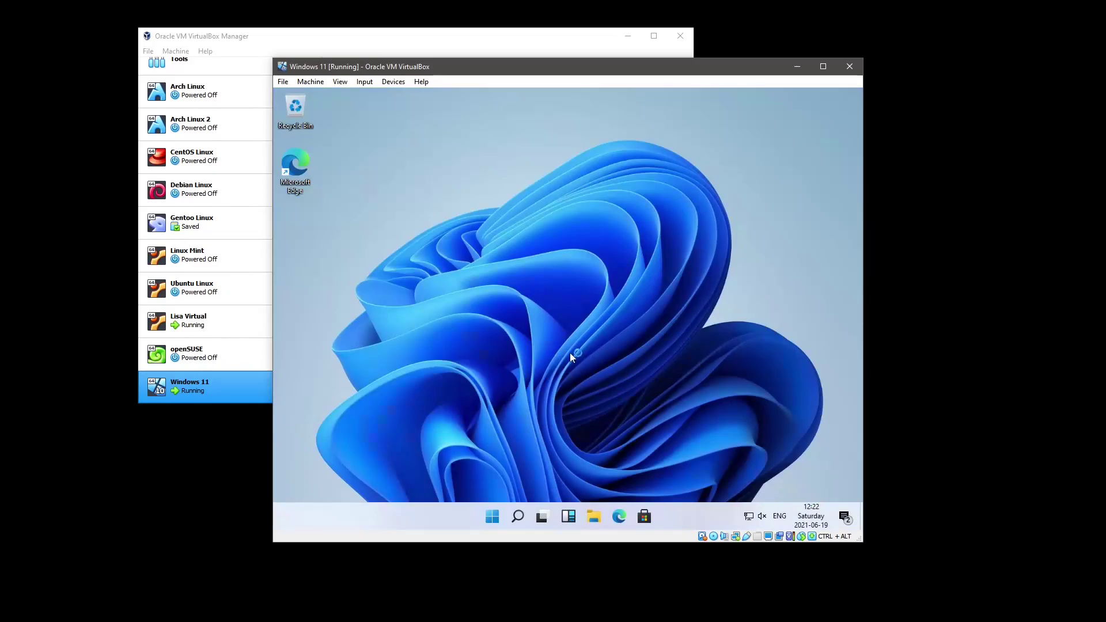
Open the guest's Display settings and choose the 1280 × 1024 resolution
right_click(558, 294)
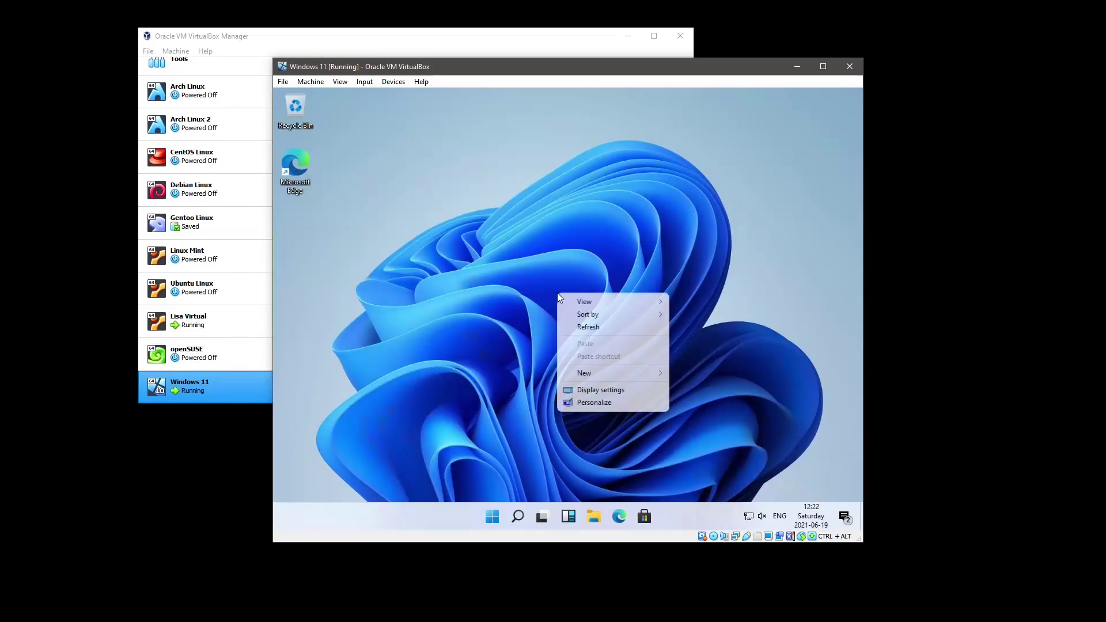
click(536, 297)
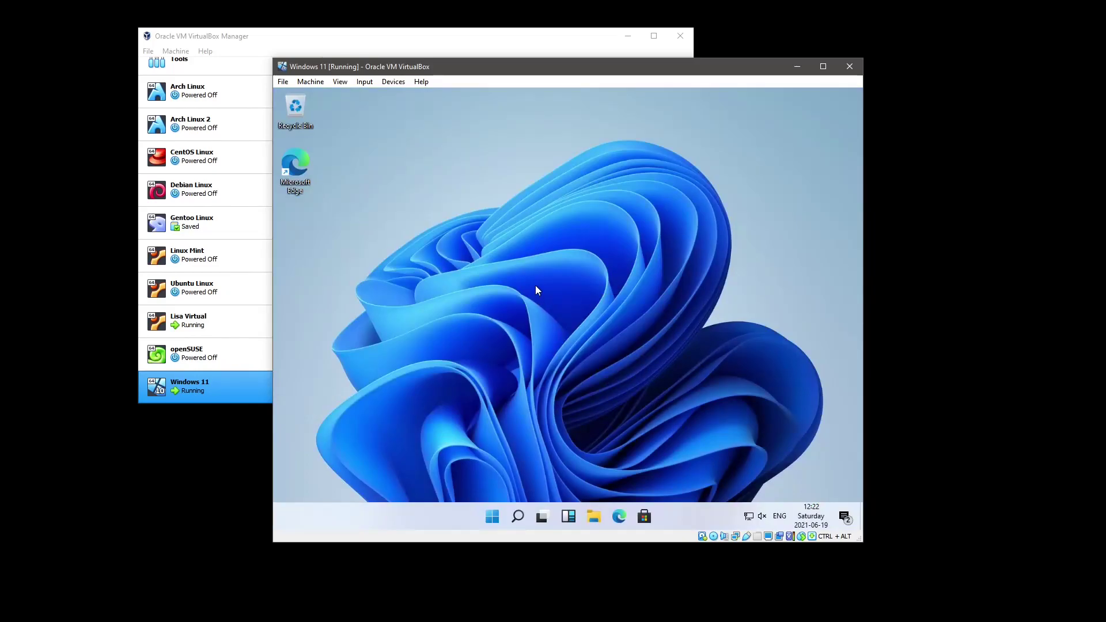
key(ctrl+alt+f)
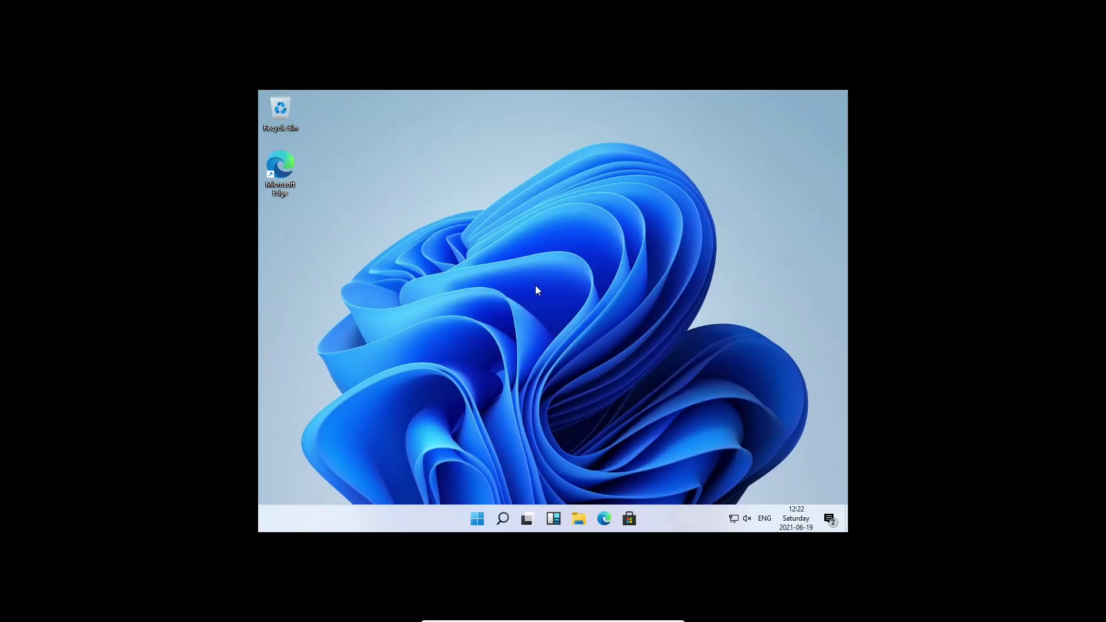
key(ctrl+alt+f)
right_click(568, 281)
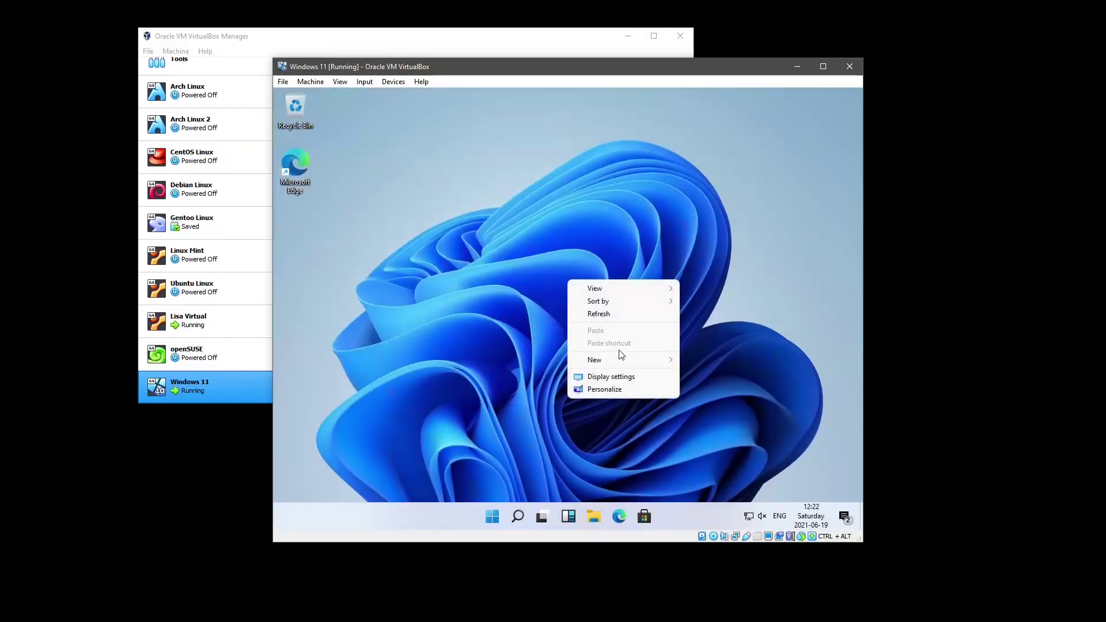
click(620, 376)
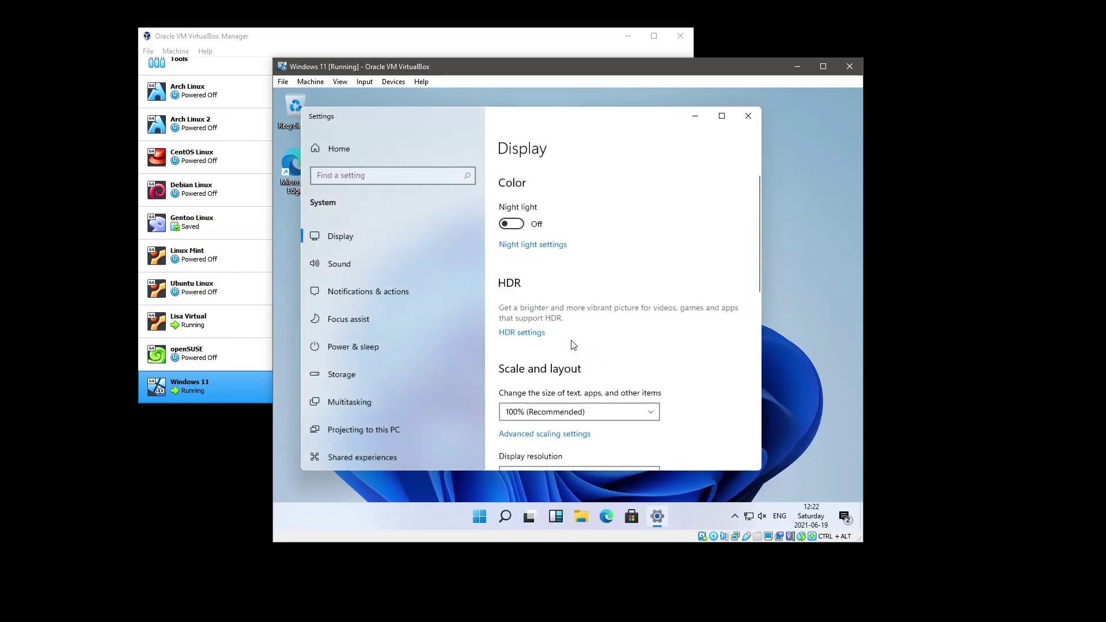
scroll(576, 346, down, 2)
click(643, 366)
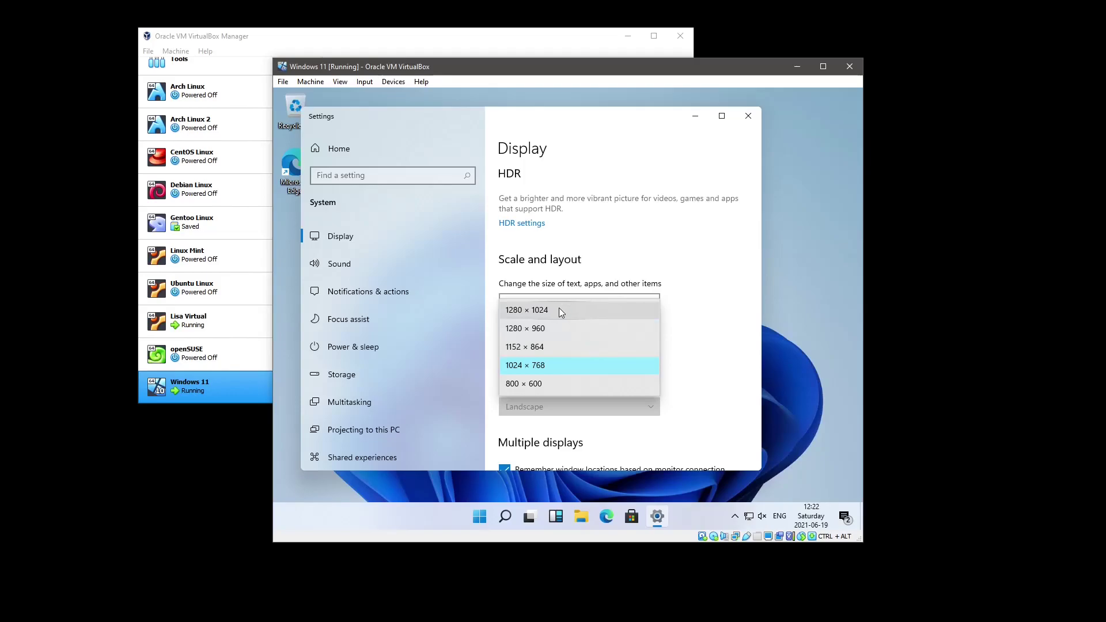
click(559, 310)
Keep the new resolution, run the VM full screen at 1920 × 1080, and close Settings
drag(514, 5, 696, 27)
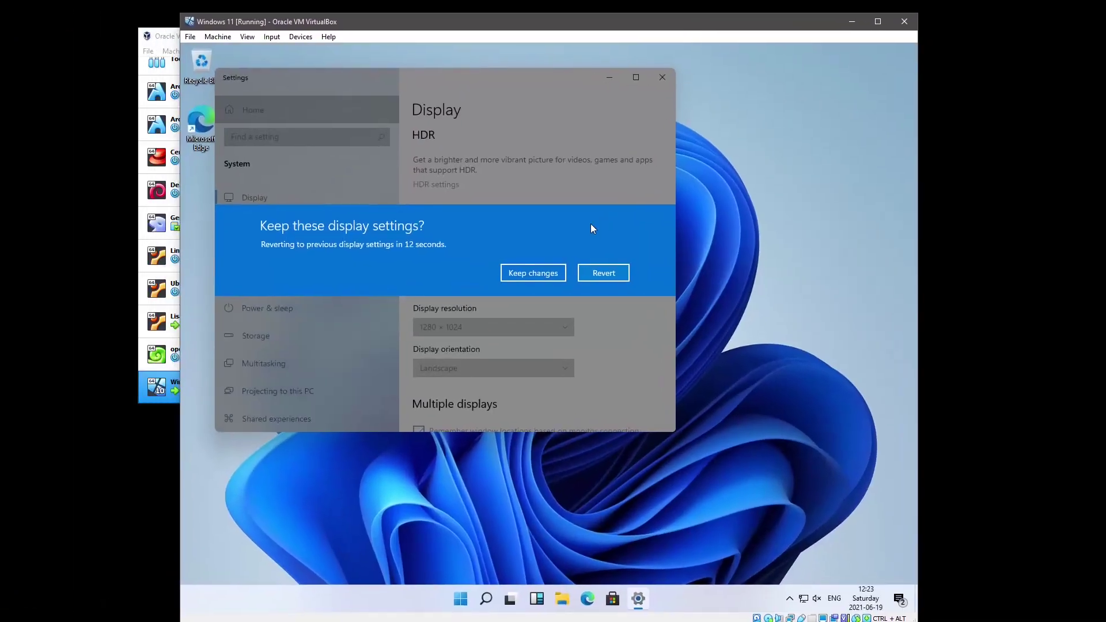
click(541, 273)
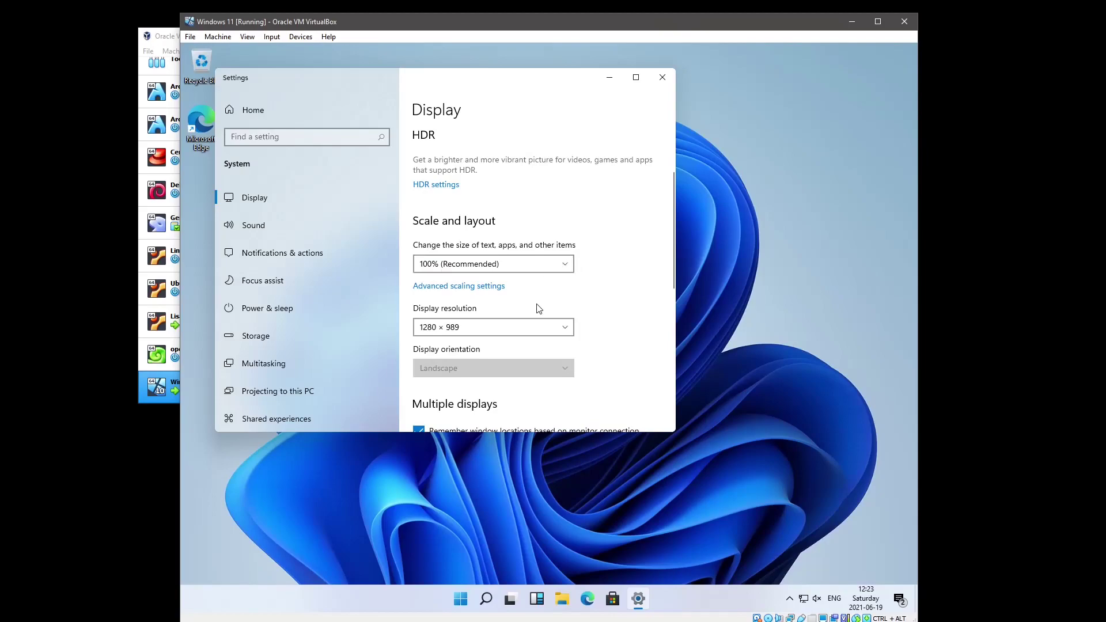
click(527, 326)
click(528, 325)
key(ctrl+f)
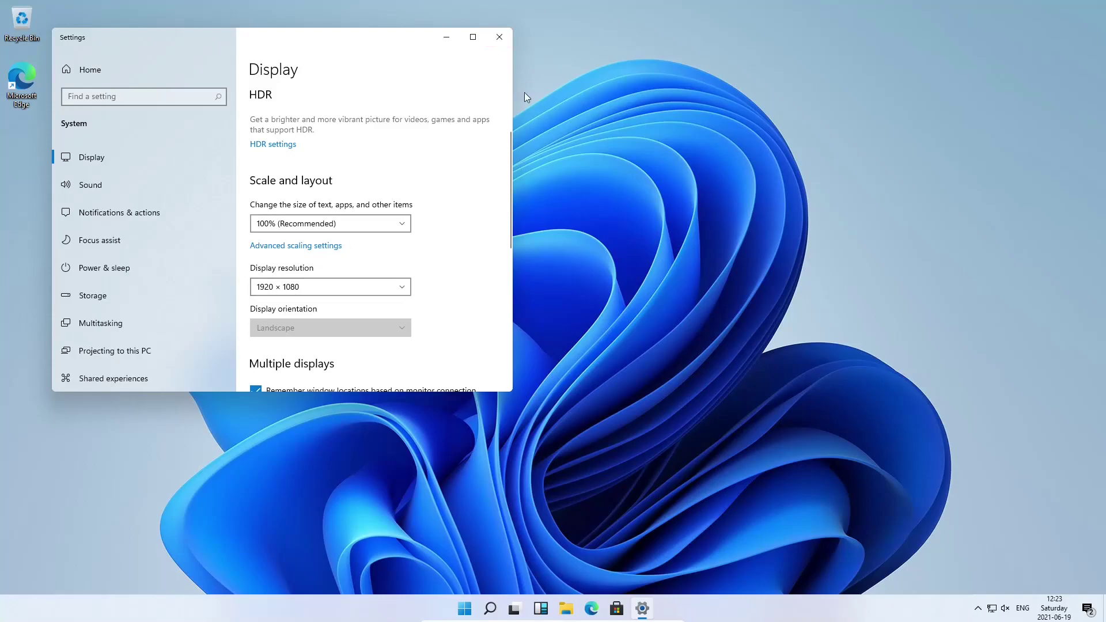
click(499, 37)
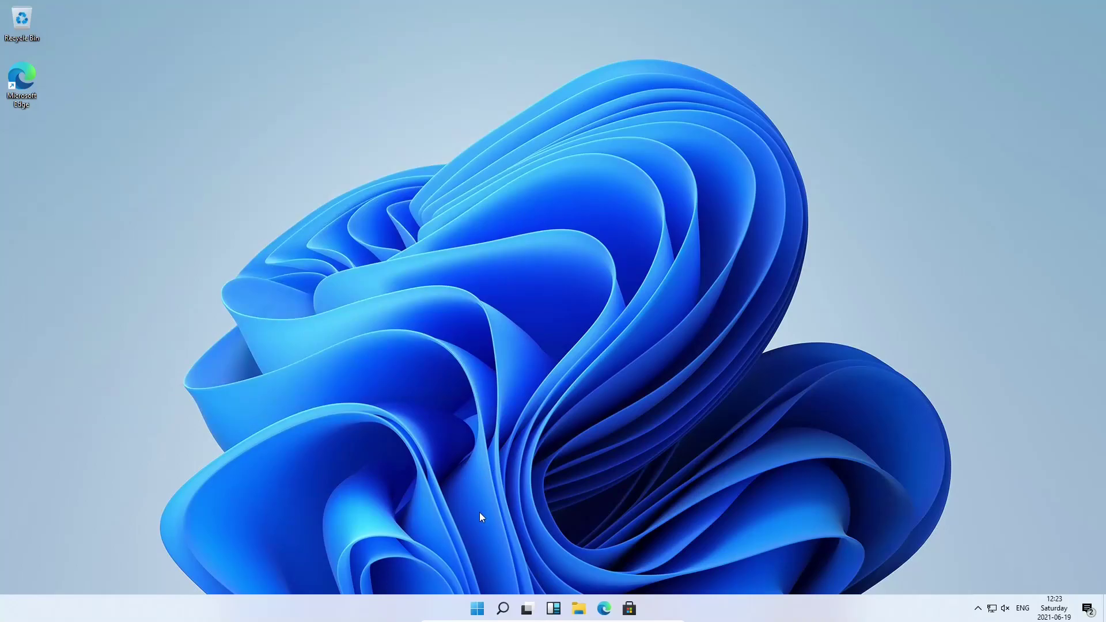
Check the Taskbar settings page, which stays locked until Windows is activated, then close Settings
mouse_move(478, 620)
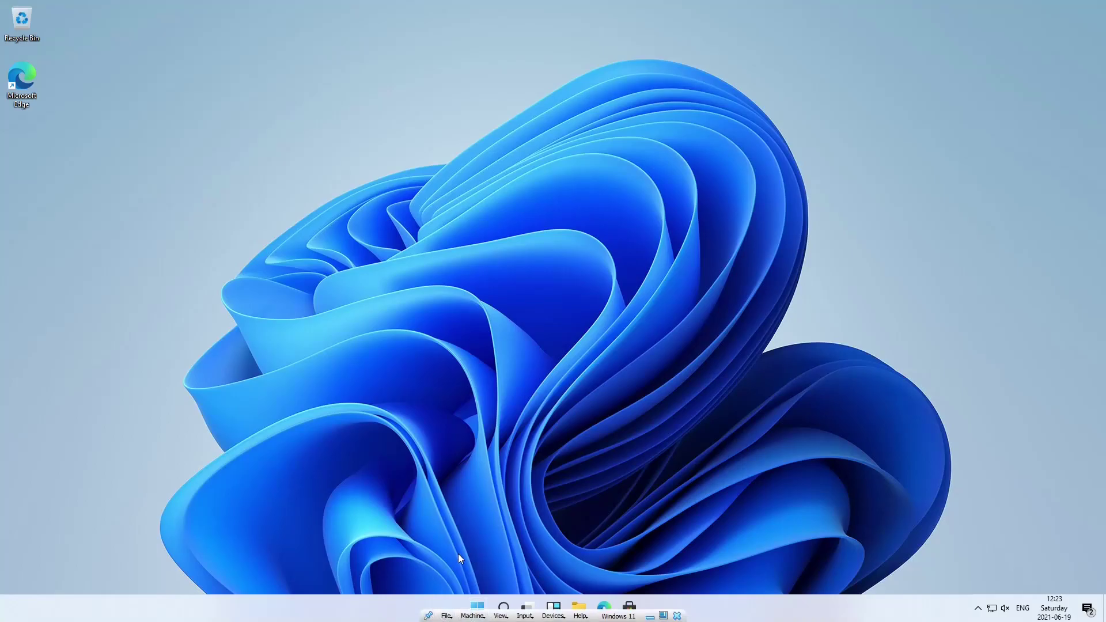
right_click(418, 603)
click(423, 604)
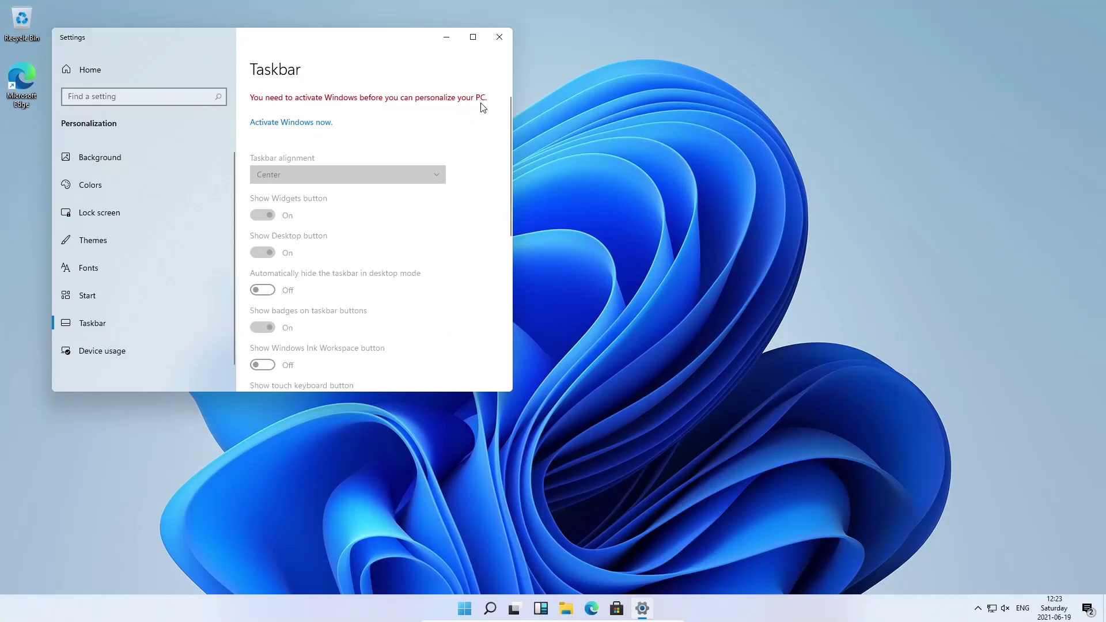
click(499, 38)
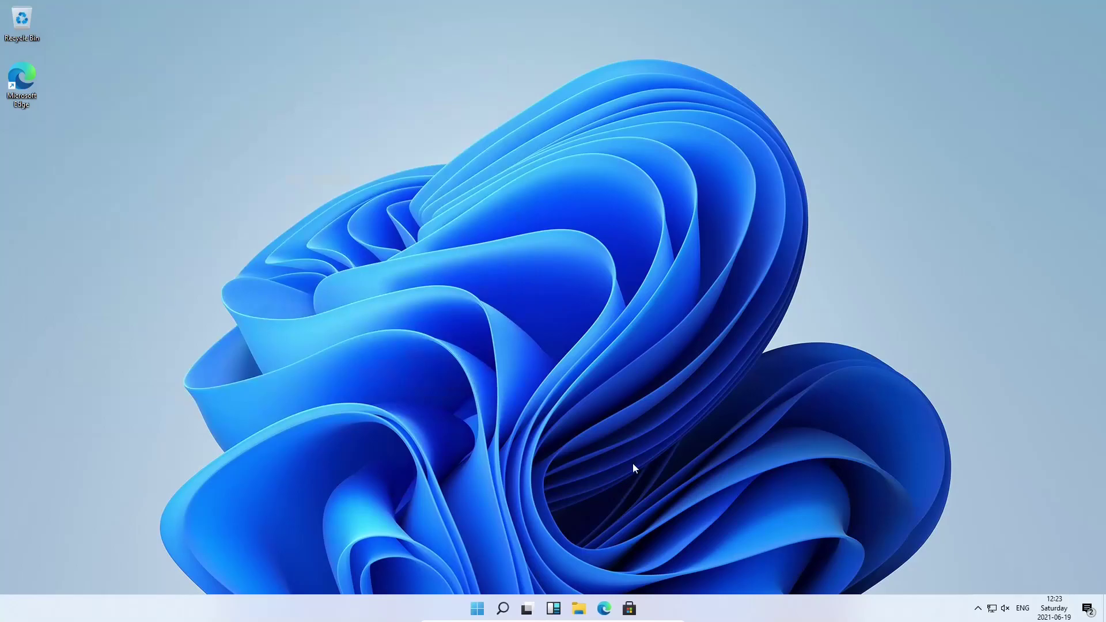
Launch Edge and finish its setup with the Informational layout, without signing in
click(605, 601)
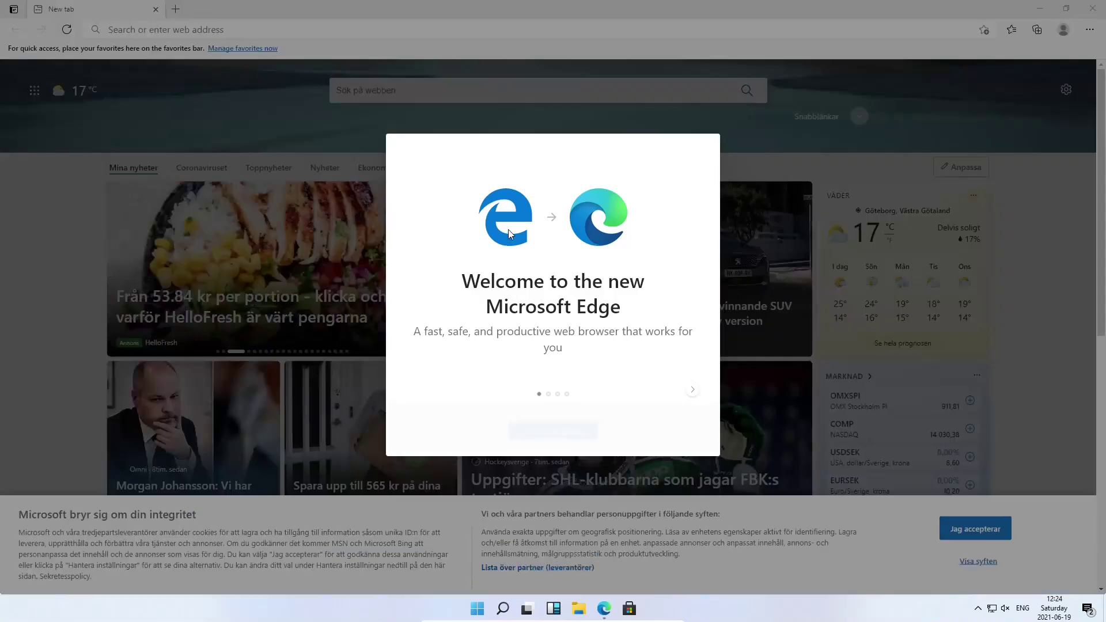
click(583, 430)
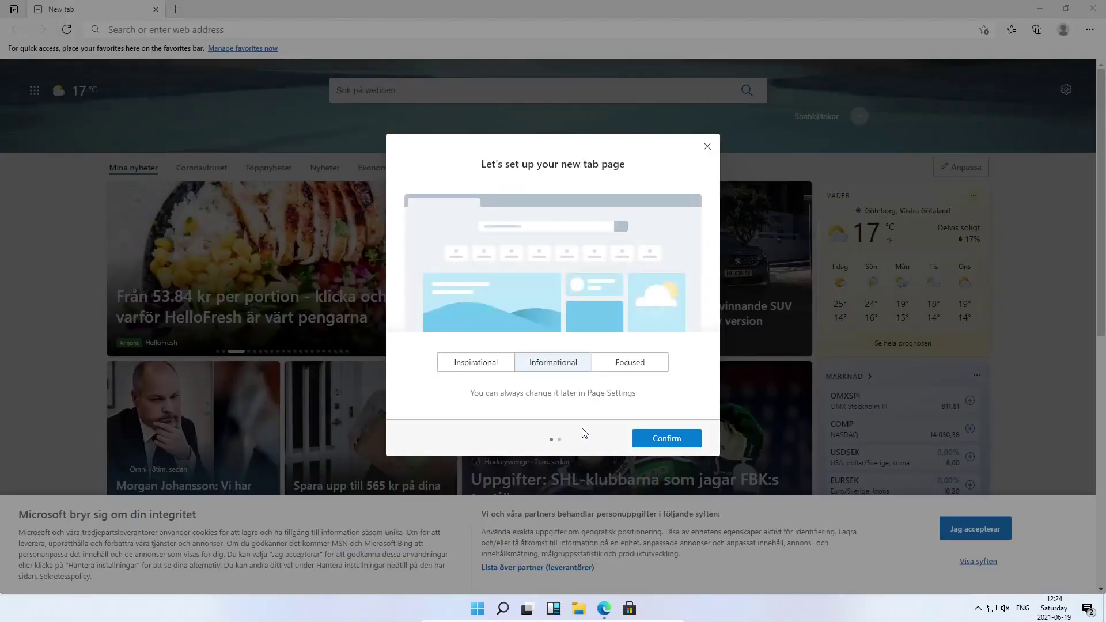
click(665, 444)
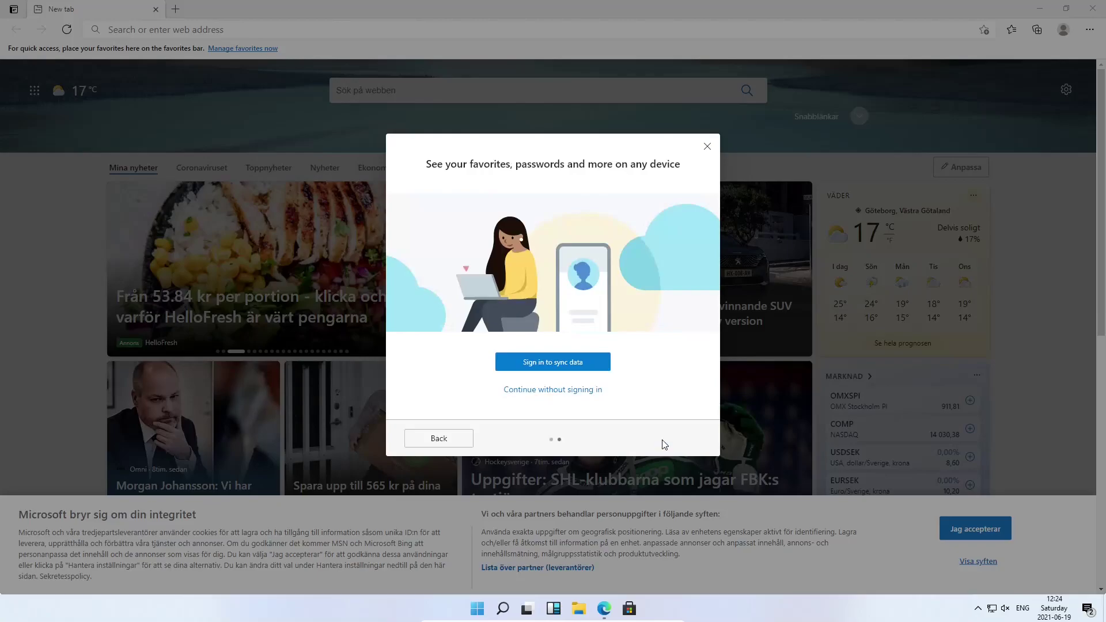
click(583, 390)
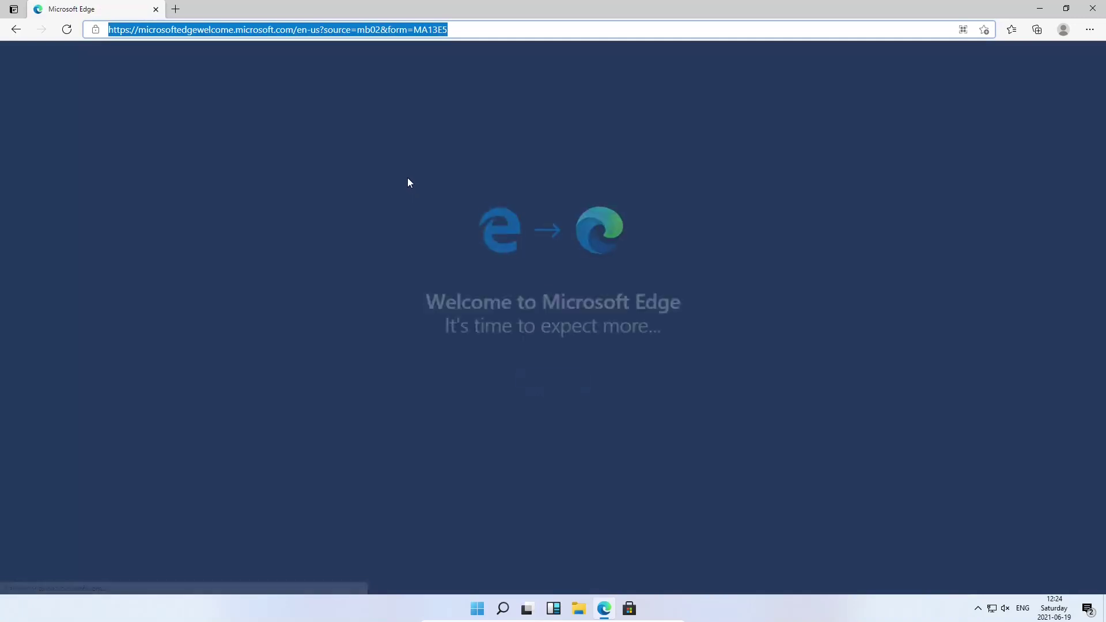
click(534, 373)
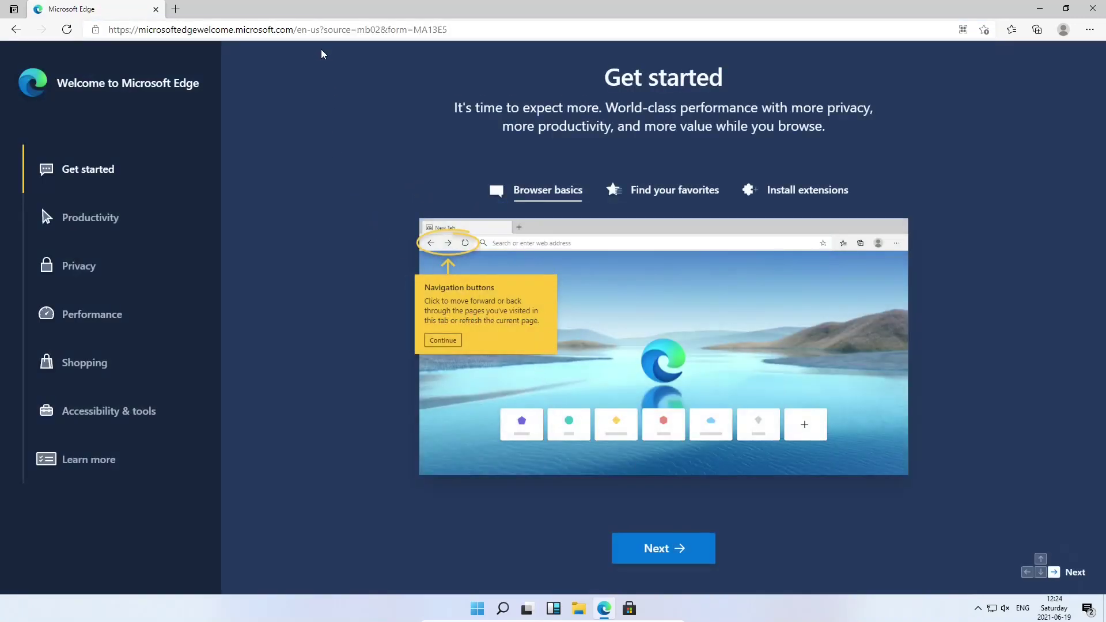
click(320, 33)
Search 'firefox', download Firefox Installer.exe from mozilla.org, and launch the installer
text(firefox)
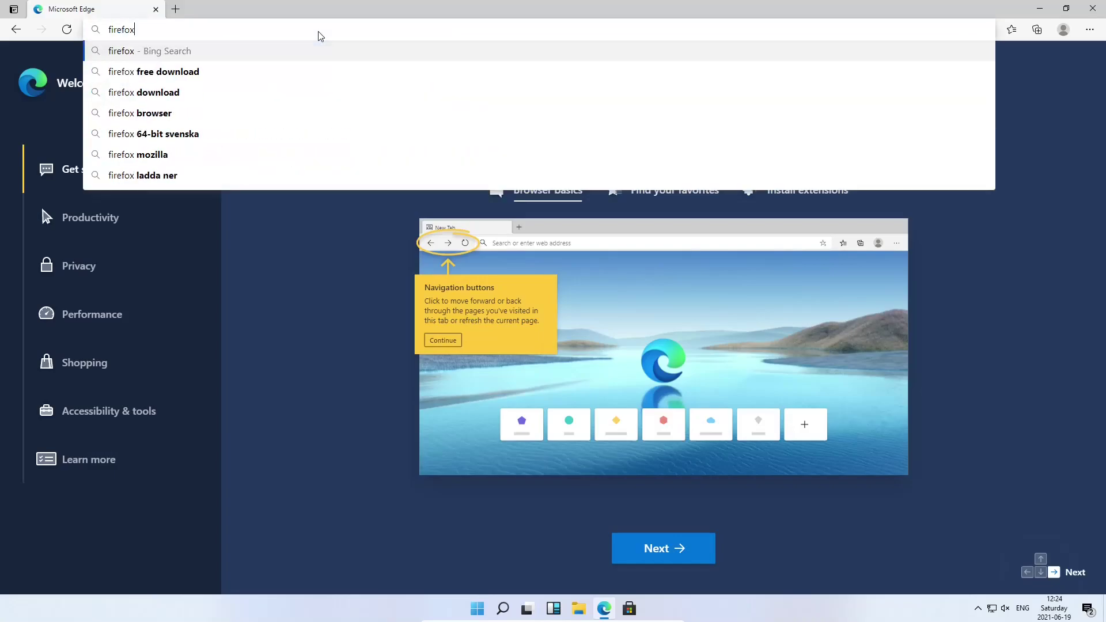
key(Return)
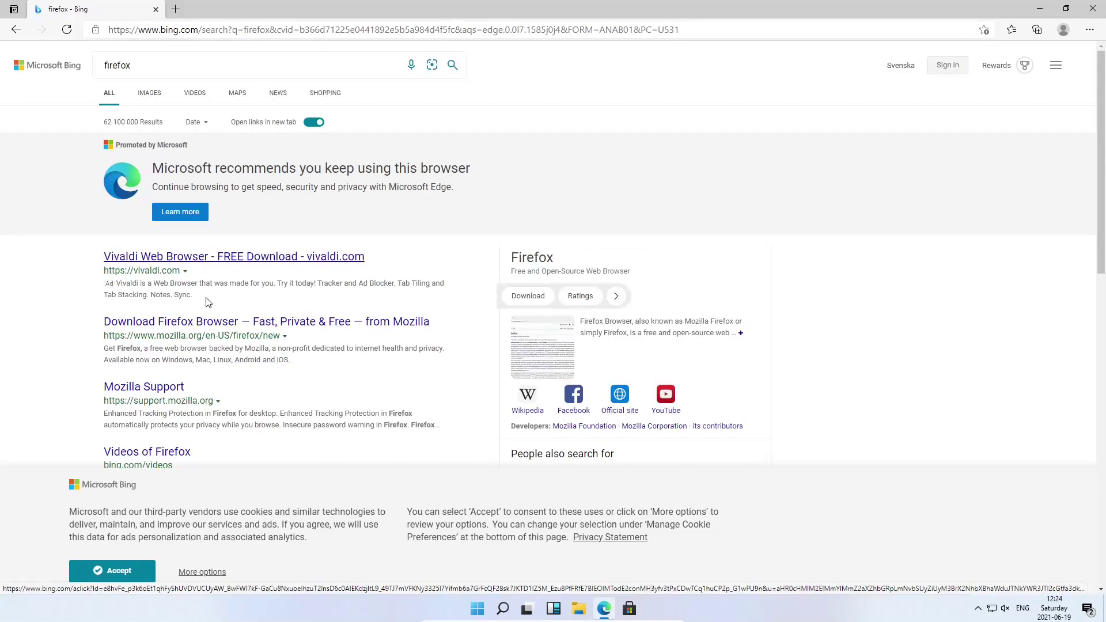
click(199, 322)
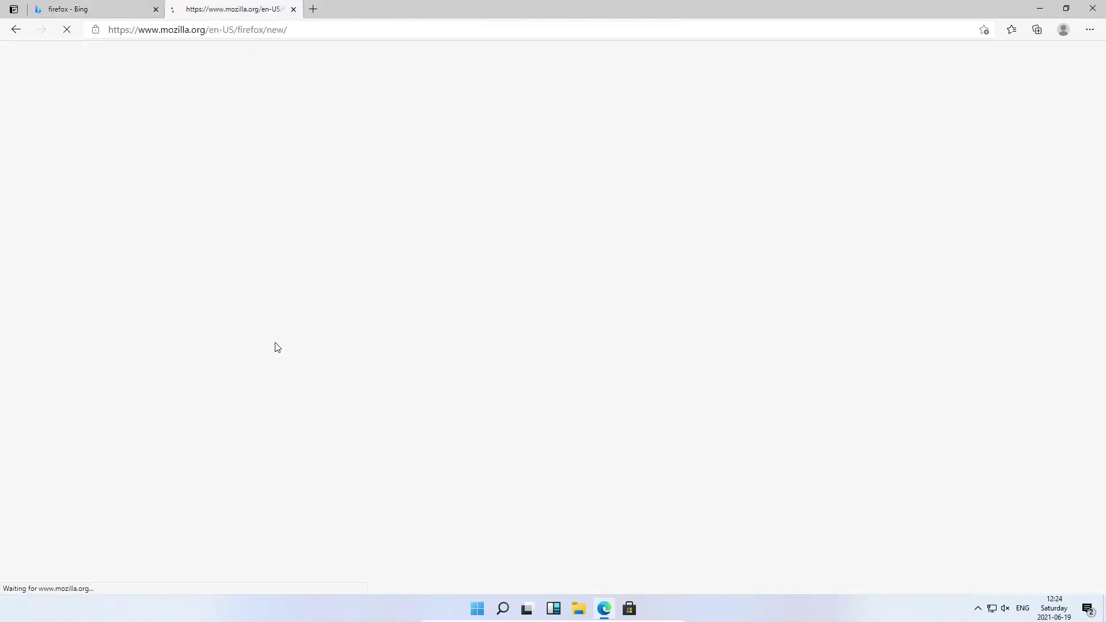
click(298, 343)
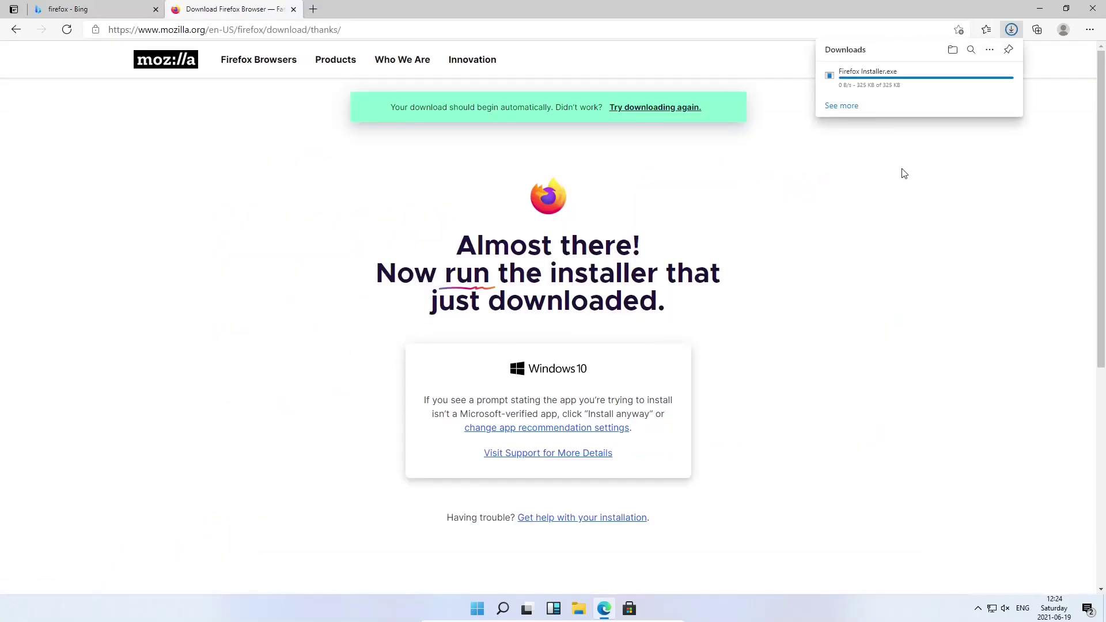
click(850, 81)
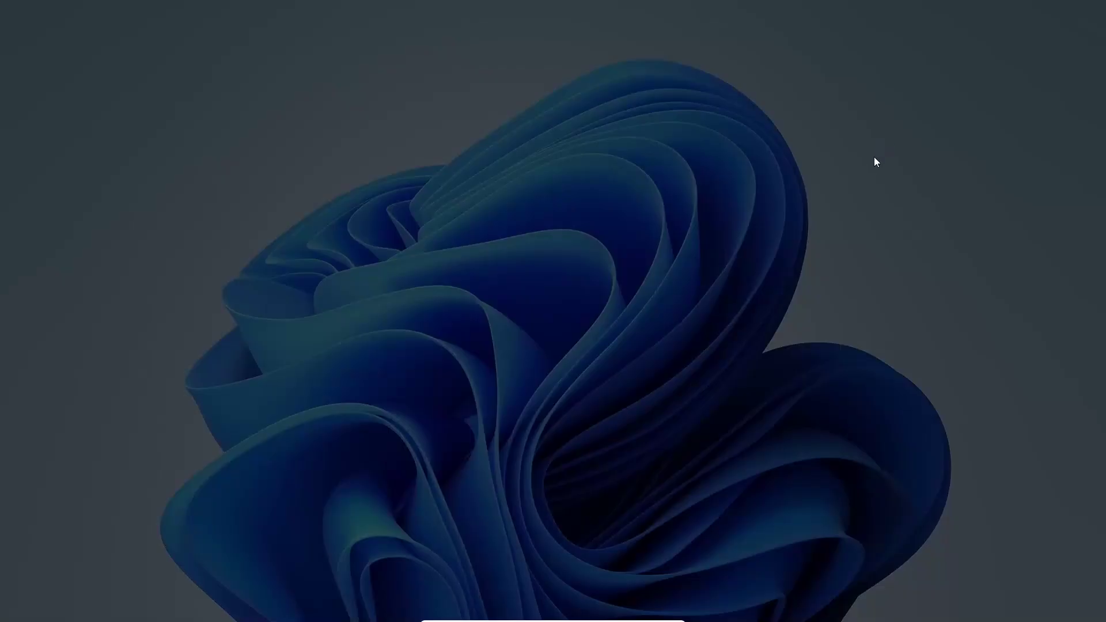
Approve the UAC prompt to install Firefox, pin it to the taskbar, and maximise its window
click(492, 382)
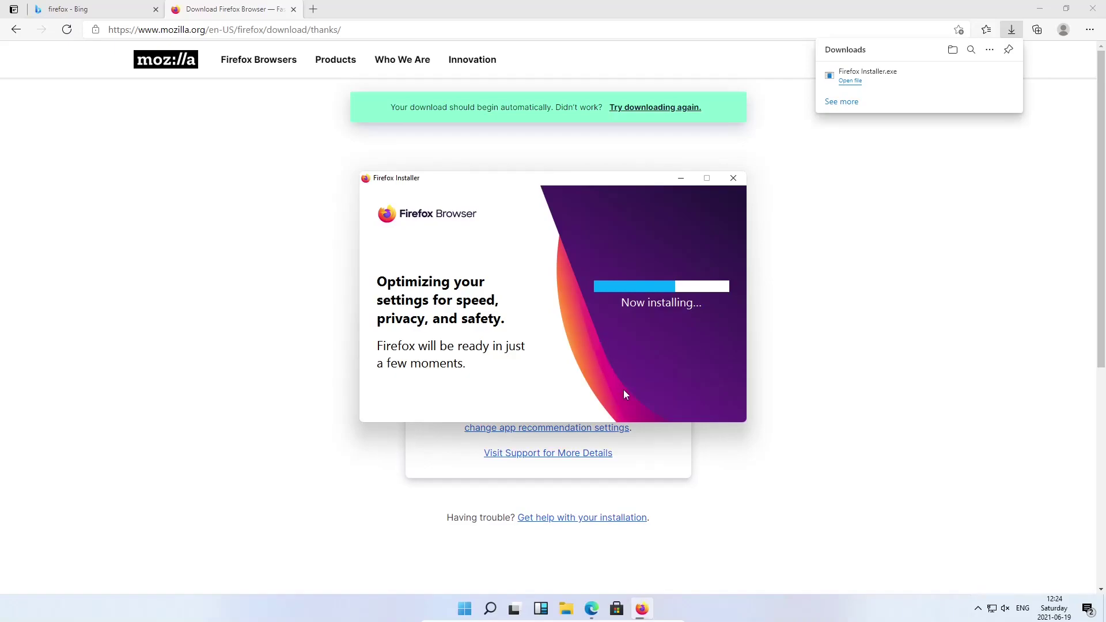
right_click(643, 609)
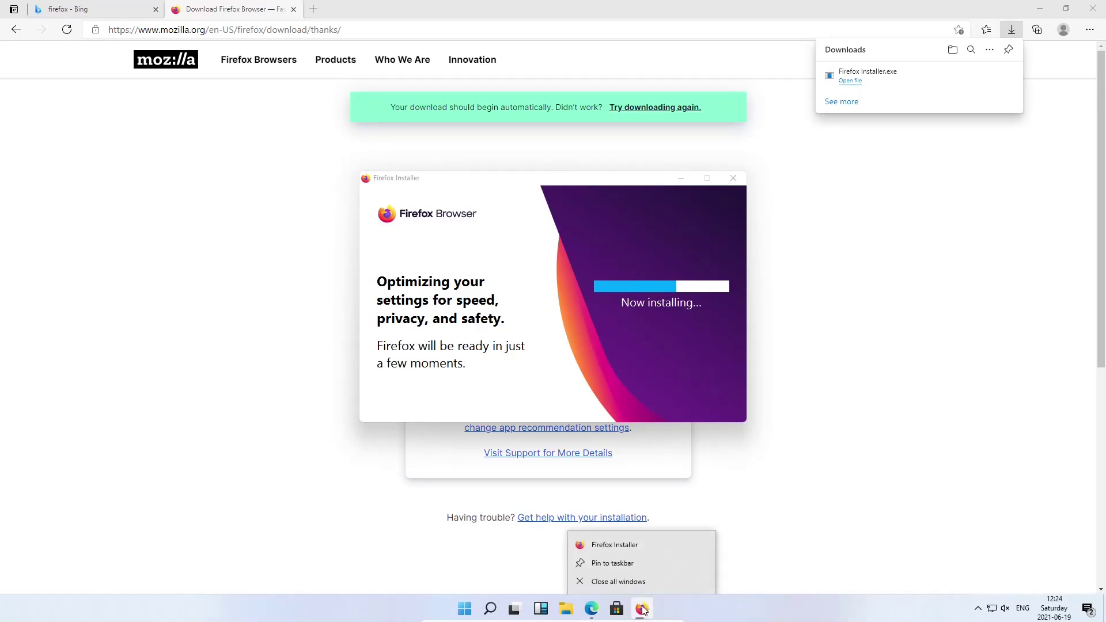
click(627, 564)
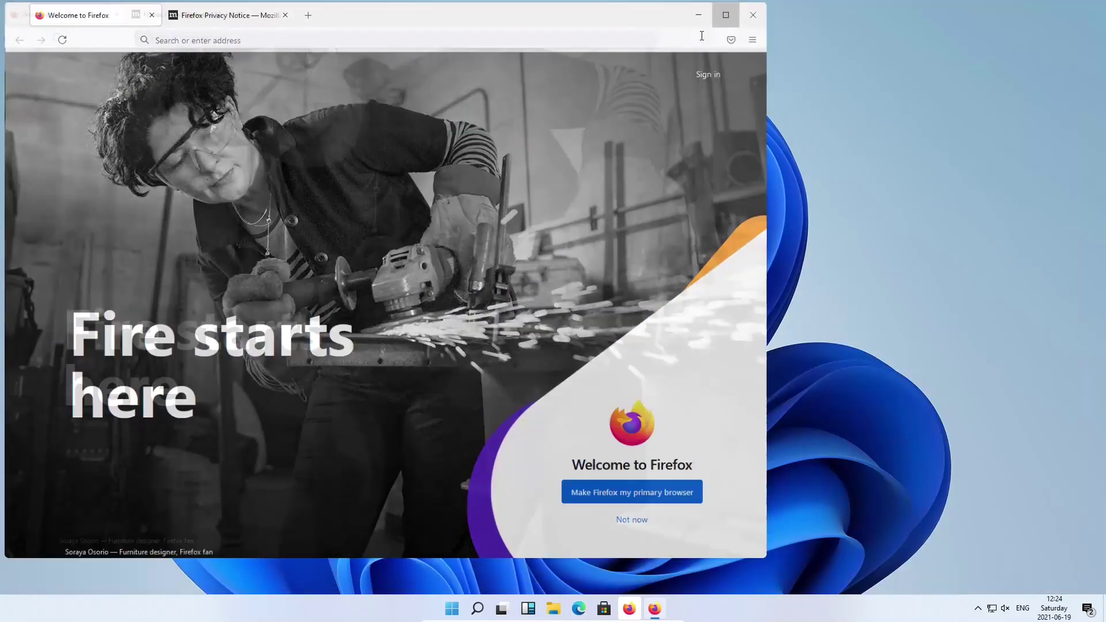
click(705, 15)
Close the extra tabs, search 'adblock plus', accept Google's cookies and open the Adblock Plus result
click(271, 14)
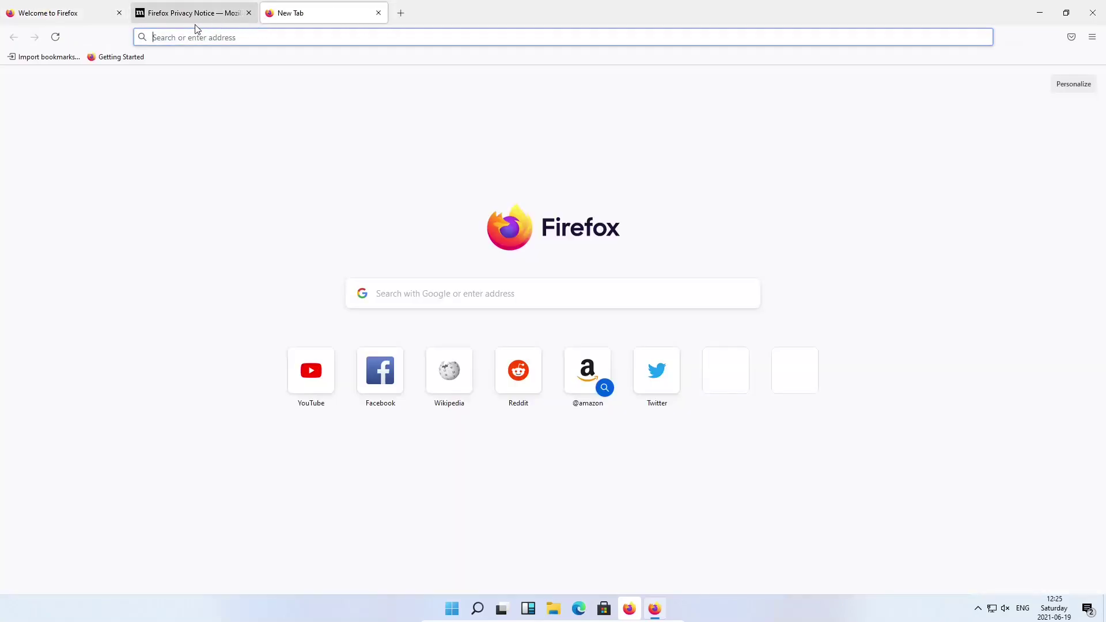
click(378, 13)
click(249, 13)
click(143, 13)
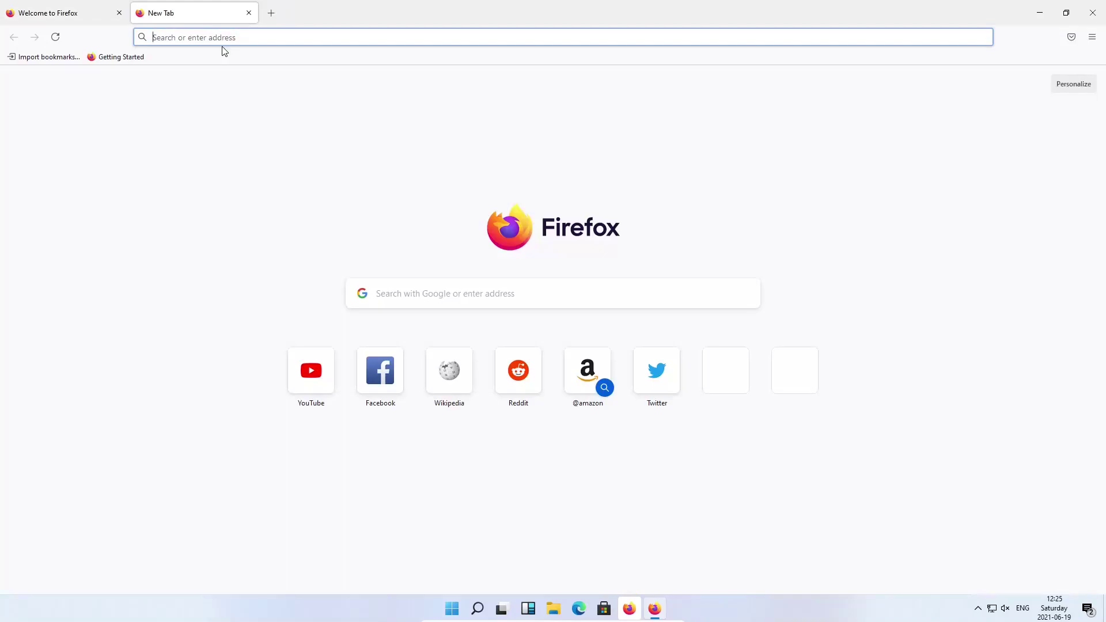
text(adblock)
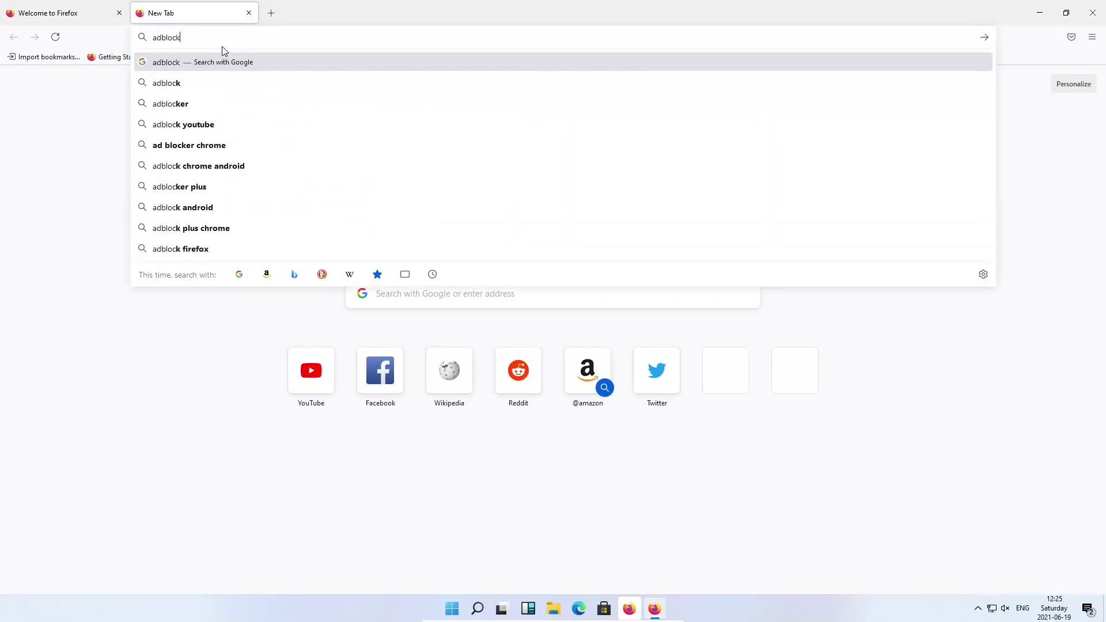
text( plus)
key(Return)
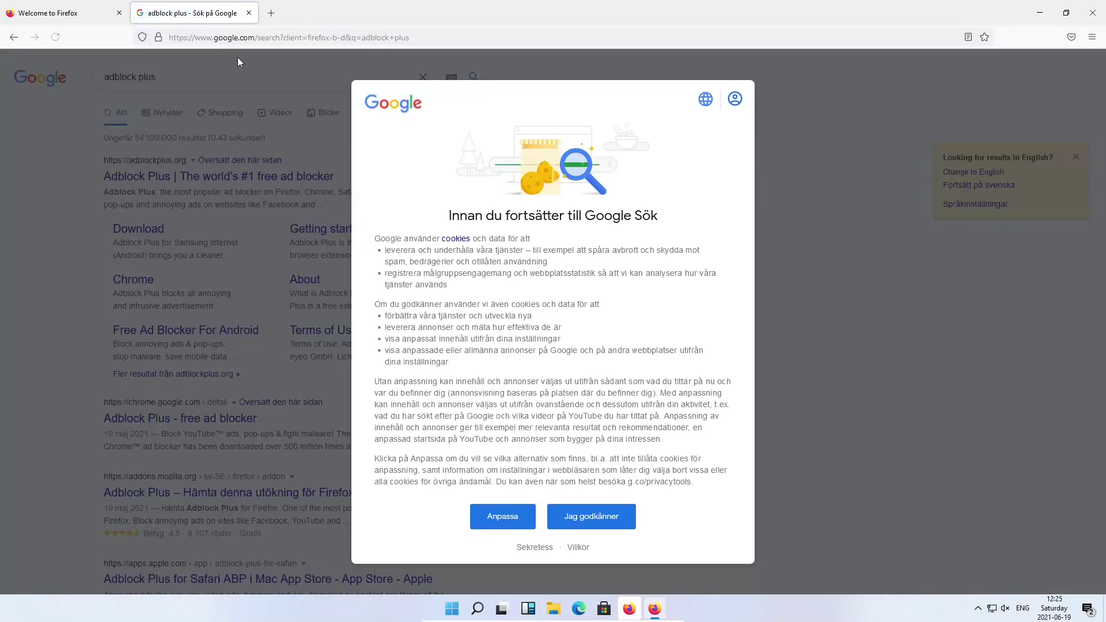
click(594, 517)
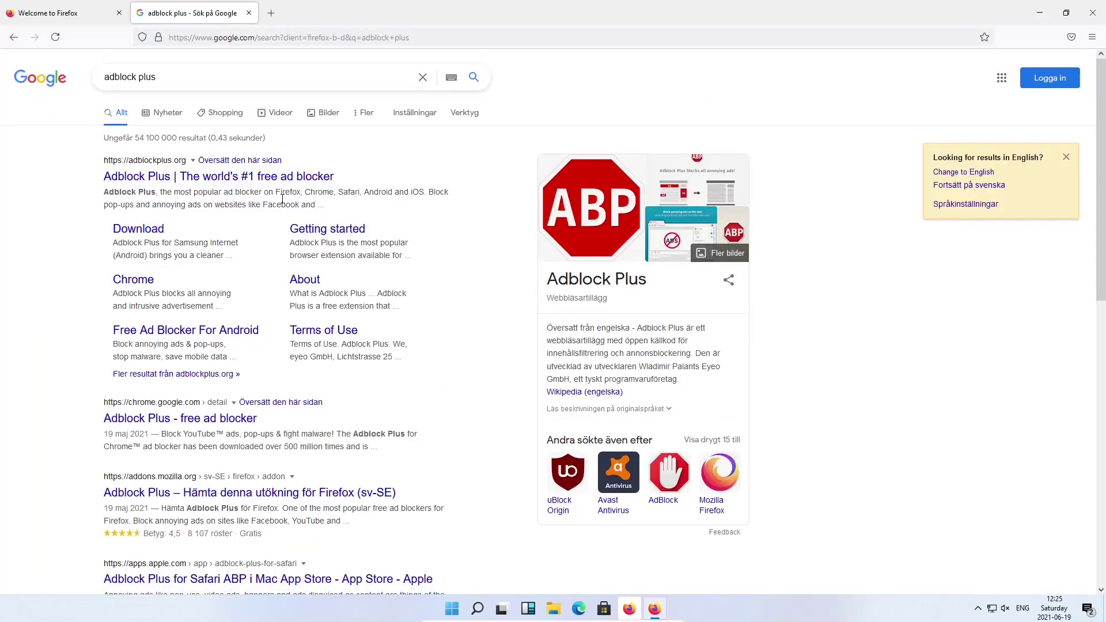
click(276, 179)
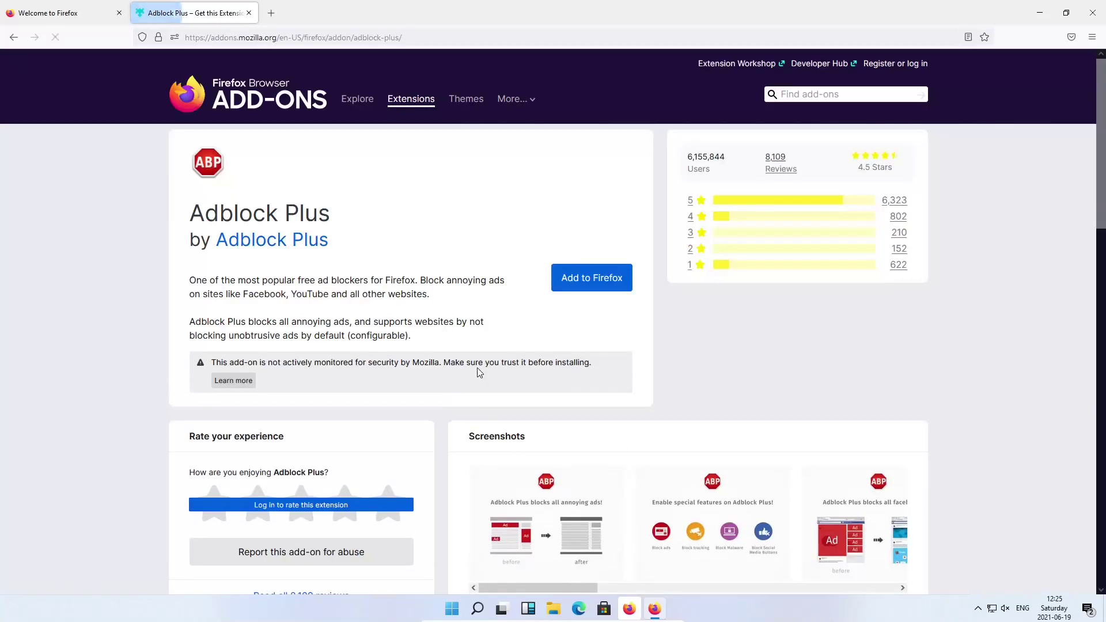
Add Adblock Plus to Firefox with private-window access allowed, then close its two tabs
click(575, 277)
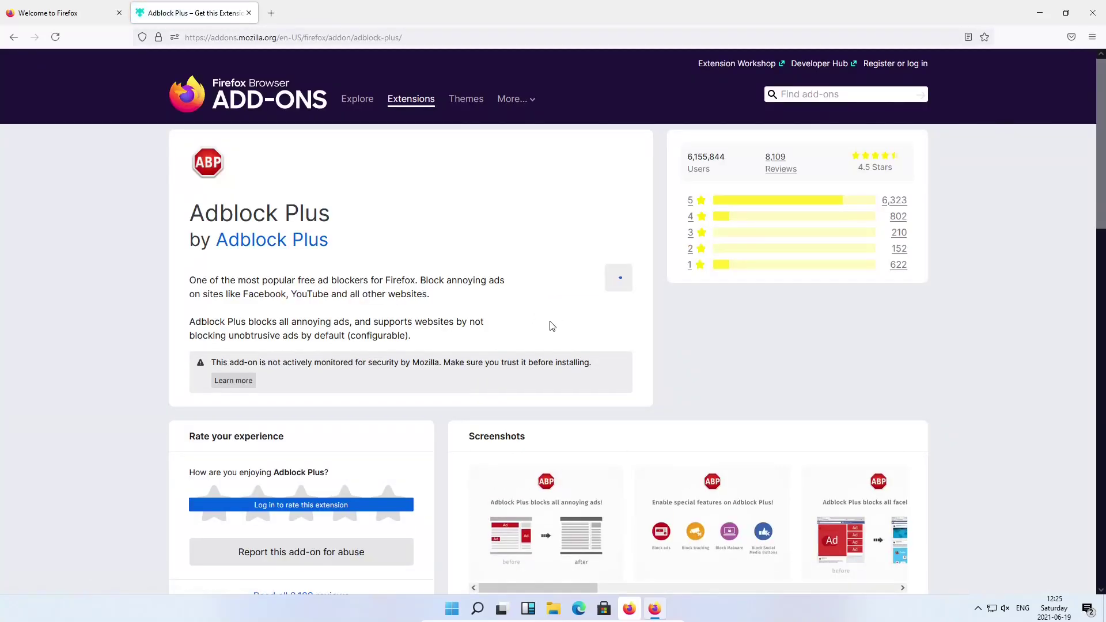
click(343, 157)
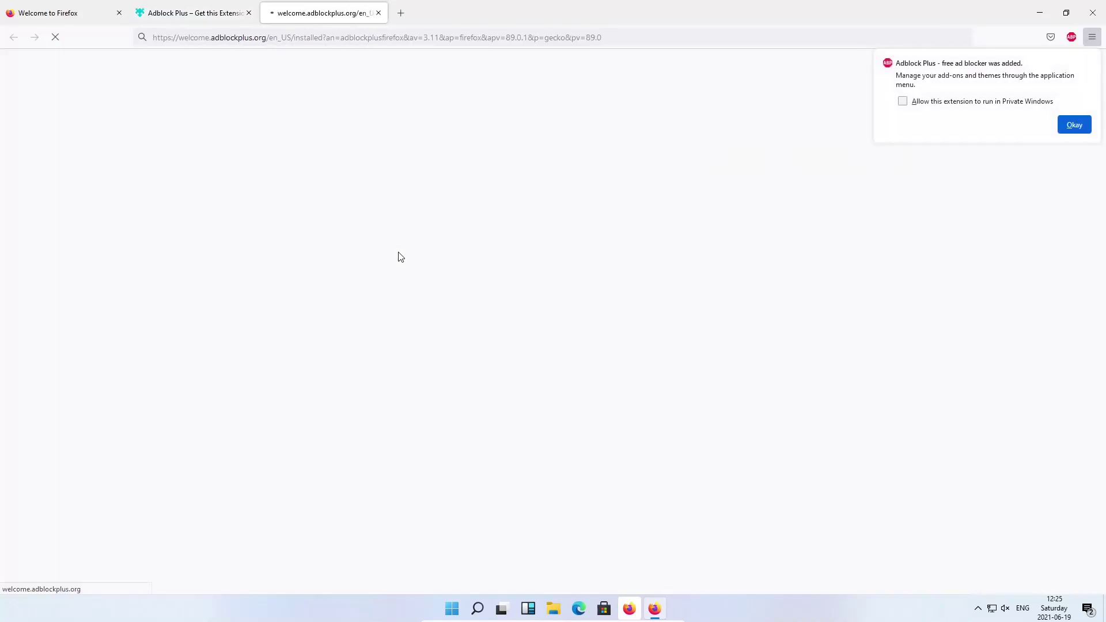
click(910, 101)
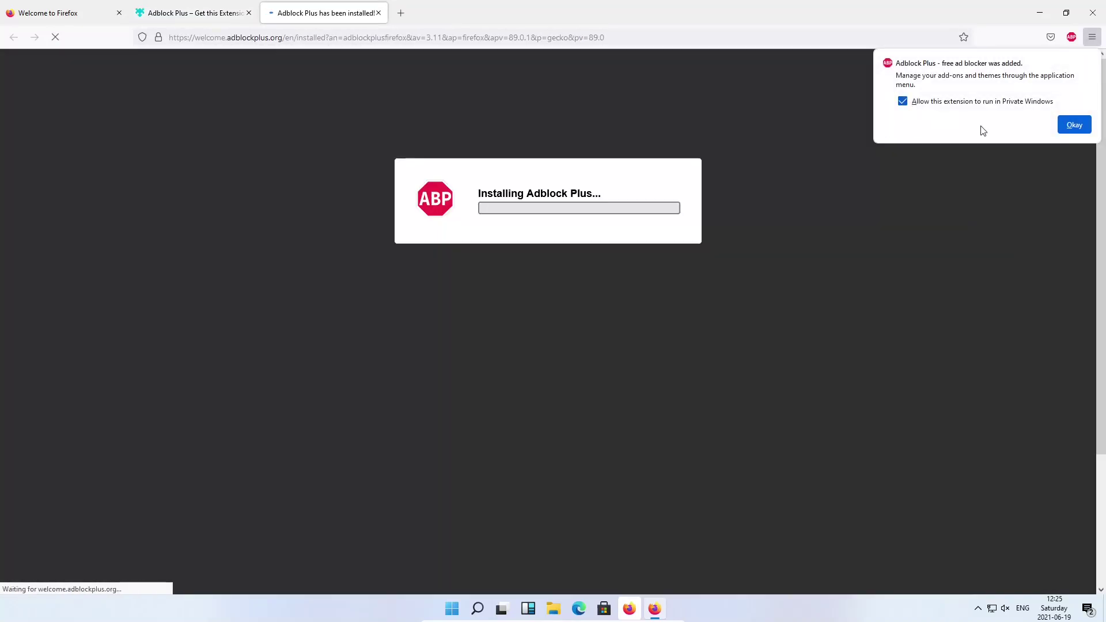
click(1075, 126)
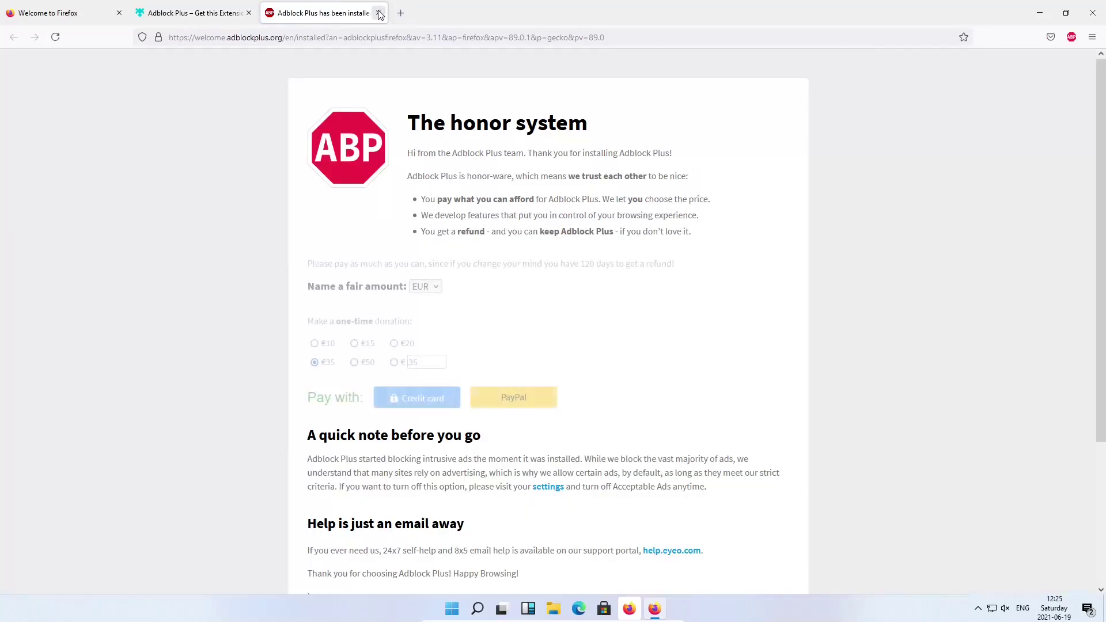
click(378, 13)
click(249, 13)
Go to cnn.com, accept its cookie notice and scroll through the front page
click(201, 37)
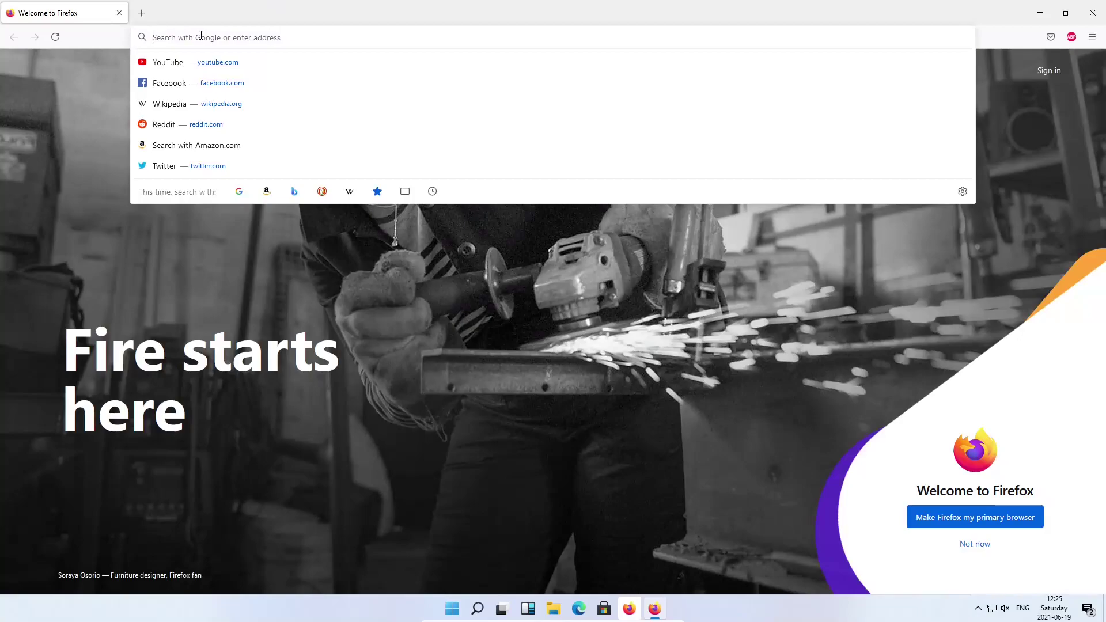
text(c)
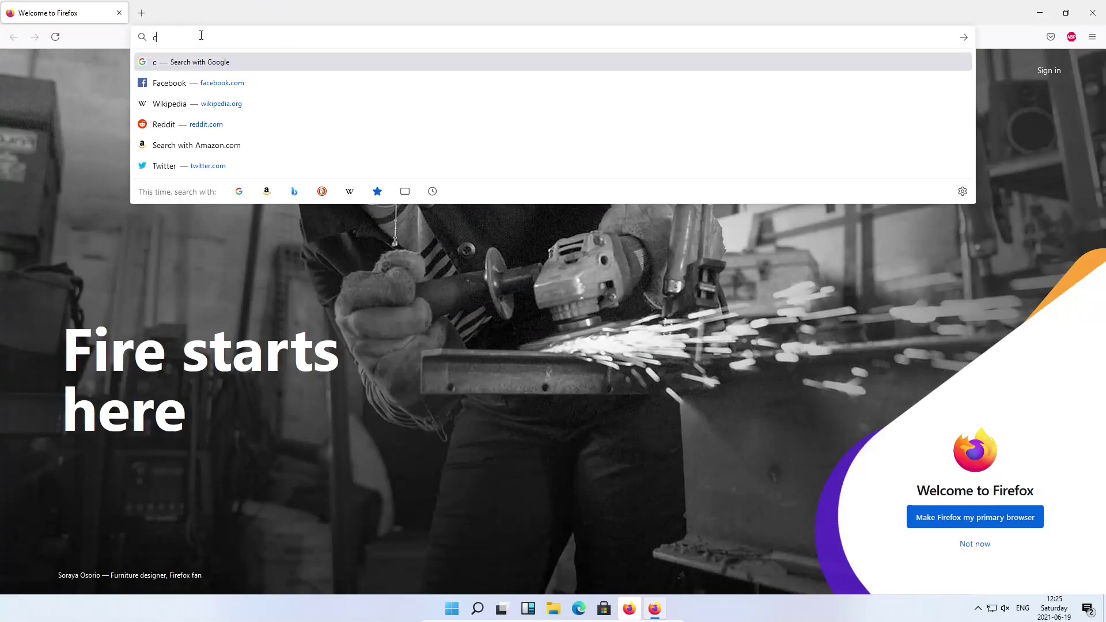
text(nn.com)
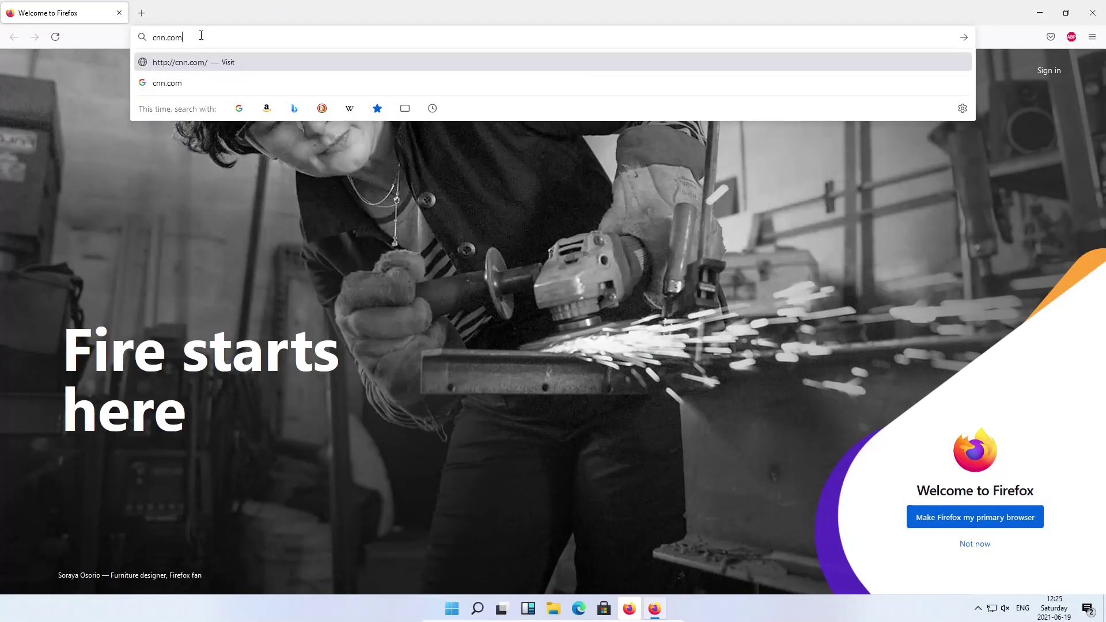
key(Return)
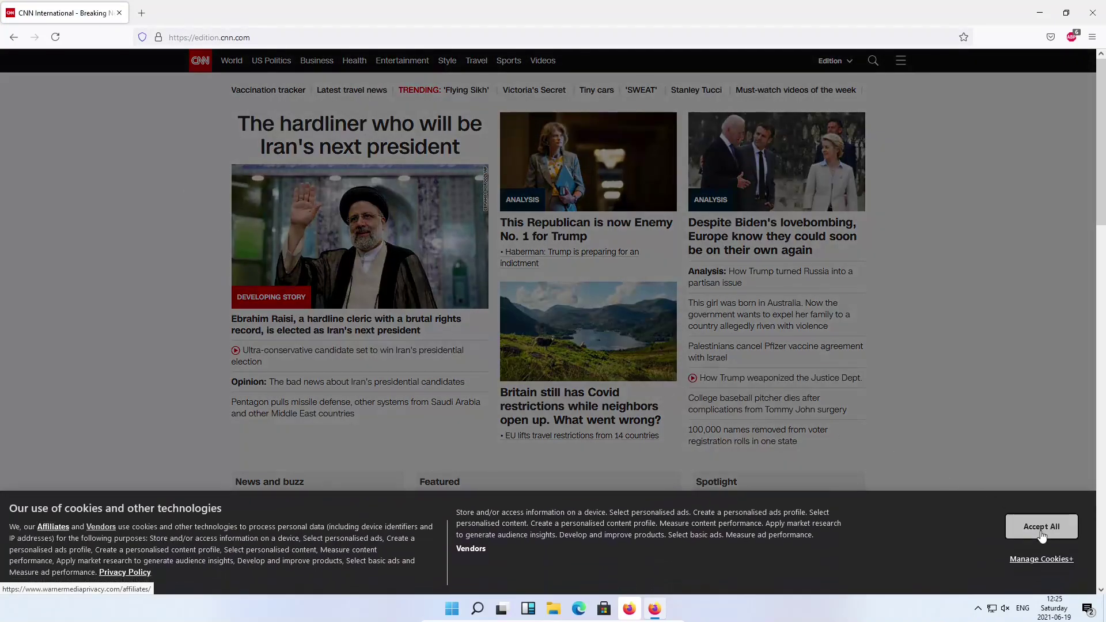
click(1040, 526)
scroll(960, 379, down, 5)
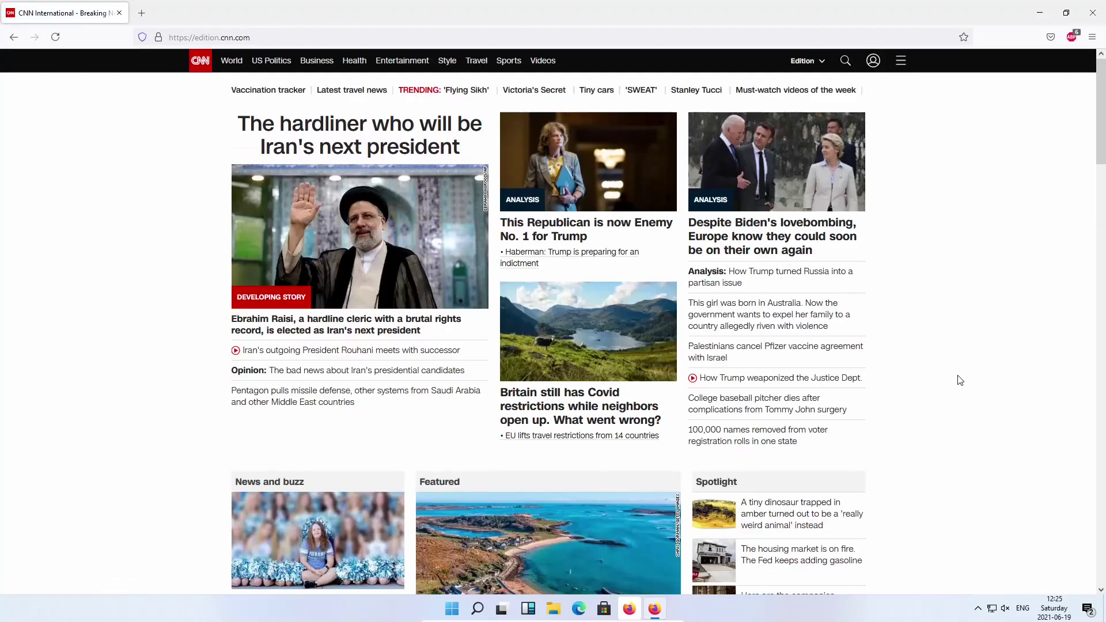
scroll(961, 379, down, 7)
scroll(959, 383, up, 7)
Open the article about Iran's next president, dismiss the ad-blocker notice, and minimise Firefox
click(375, 325)
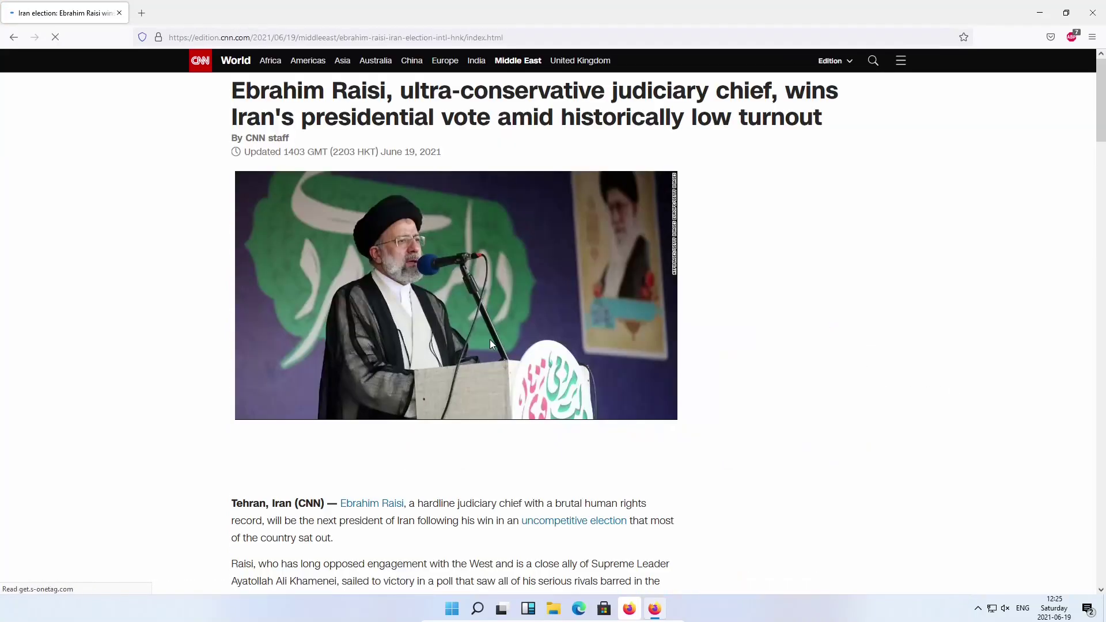
scroll(851, 348, down, 5)
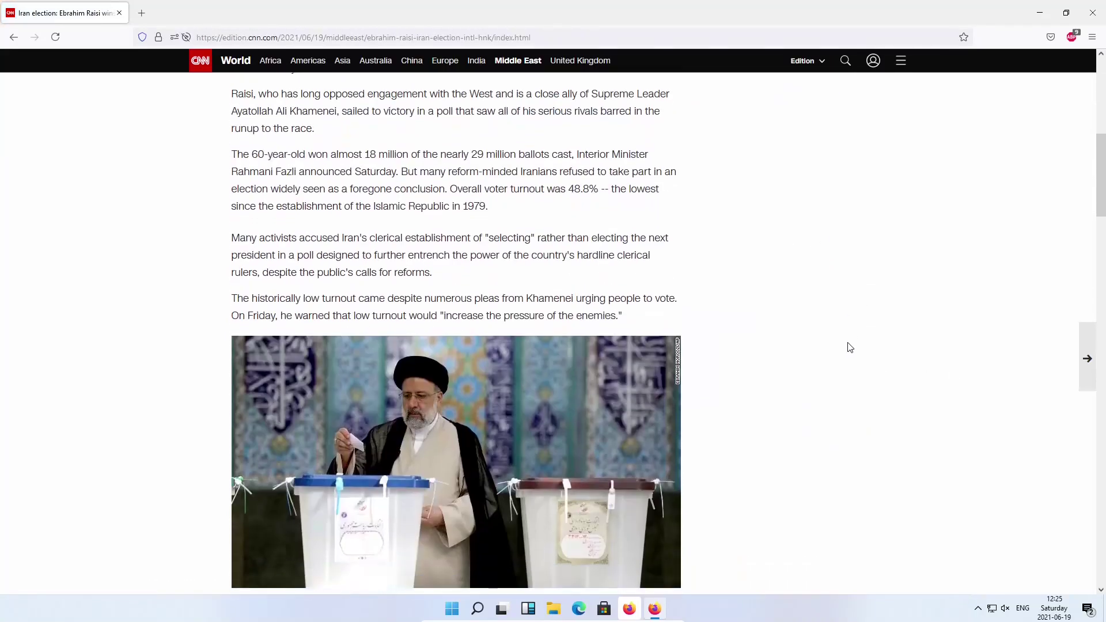
scroll(848, 346, up, 7)
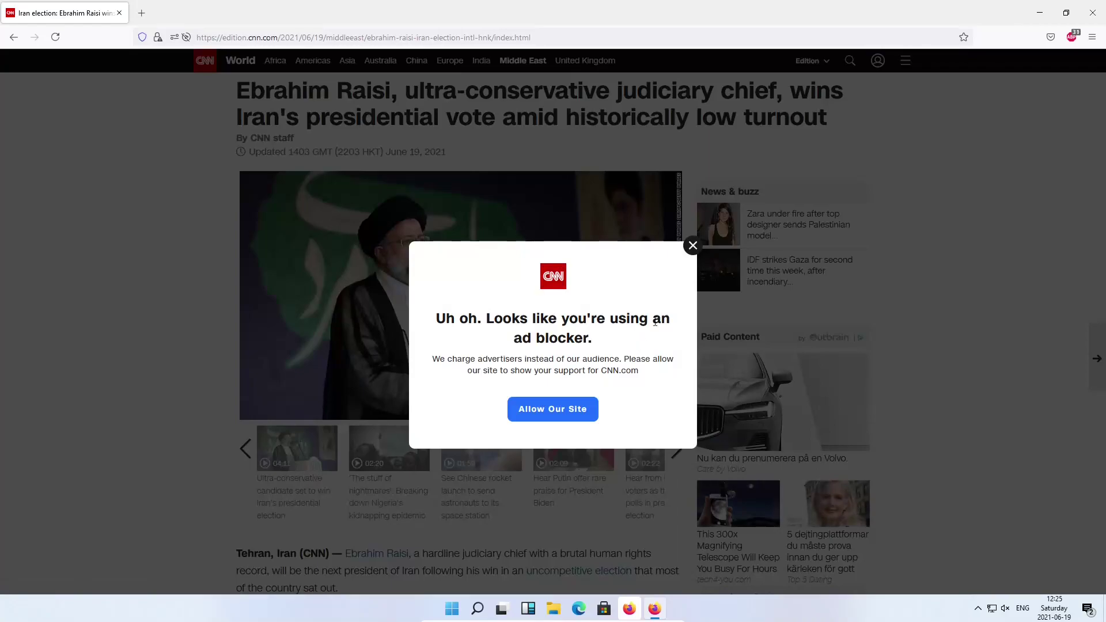
click(693, 246)
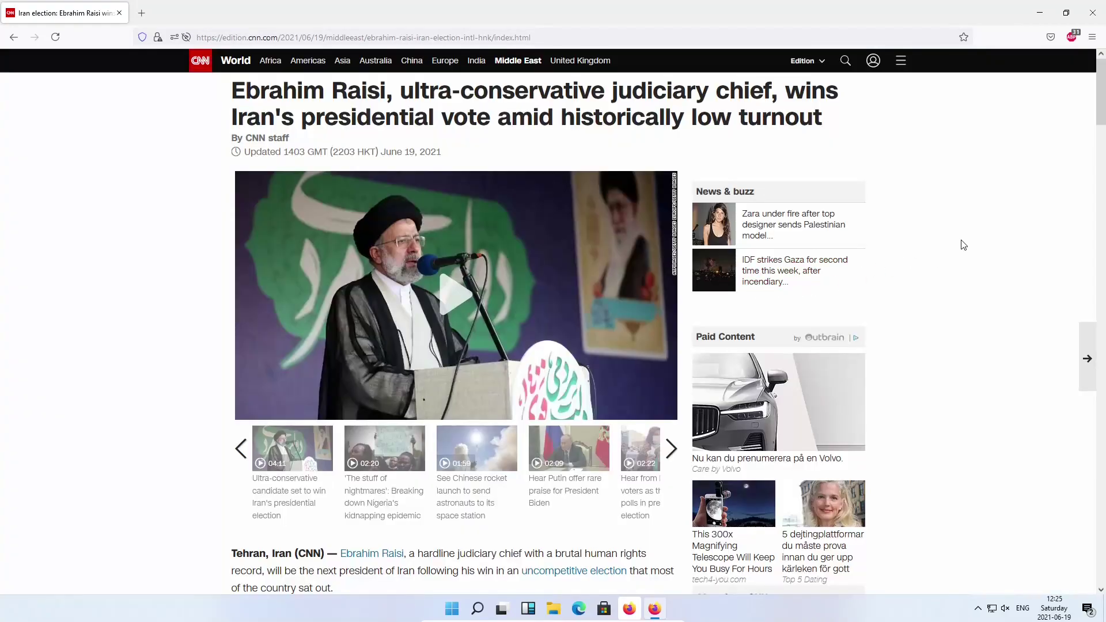
scroll(964, 244, down, 15)
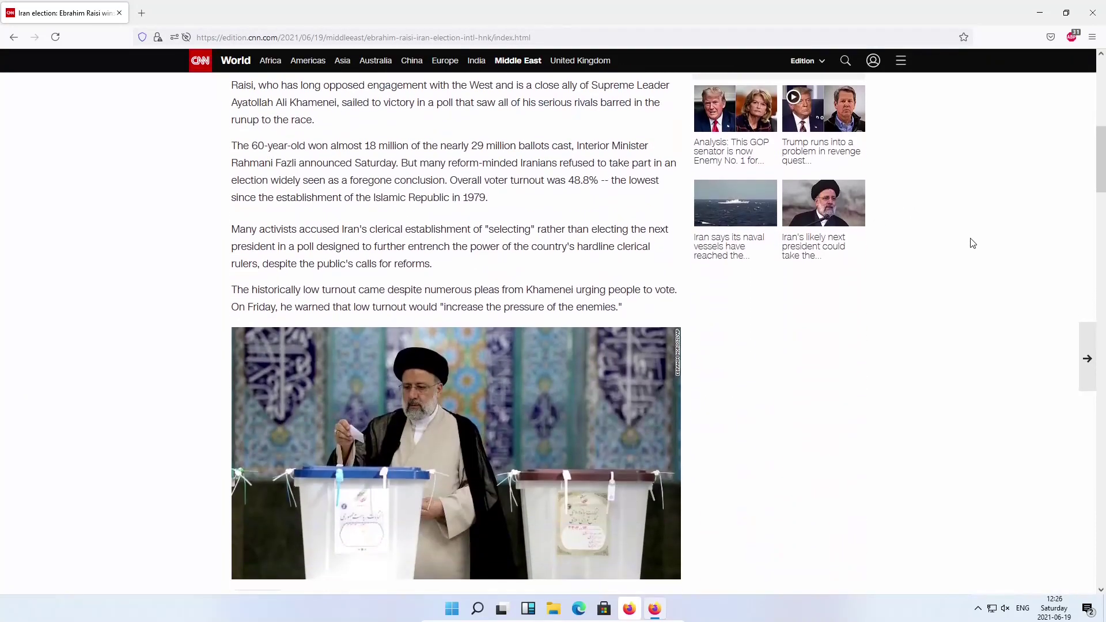
scroll(973, 250, up, 15)
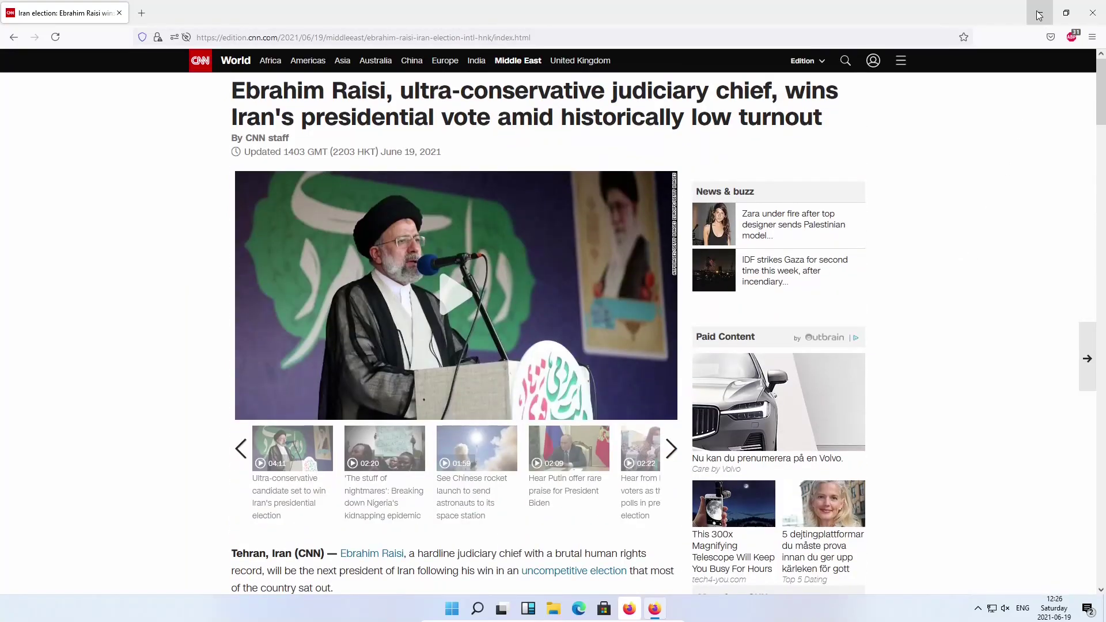
click(1039, 13)
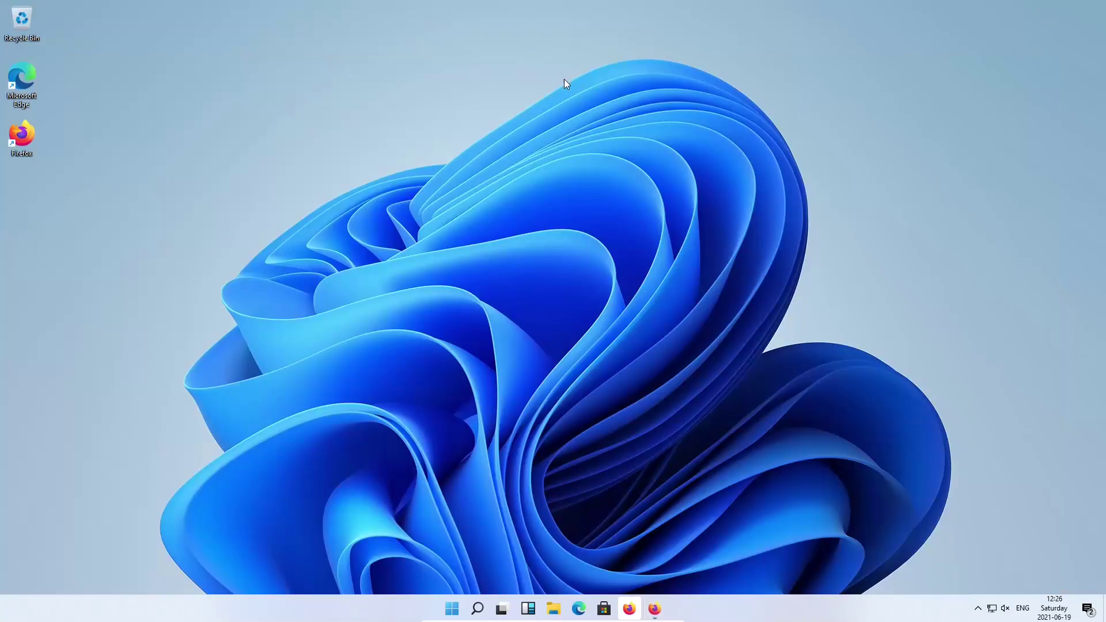
right_click(505, 106)
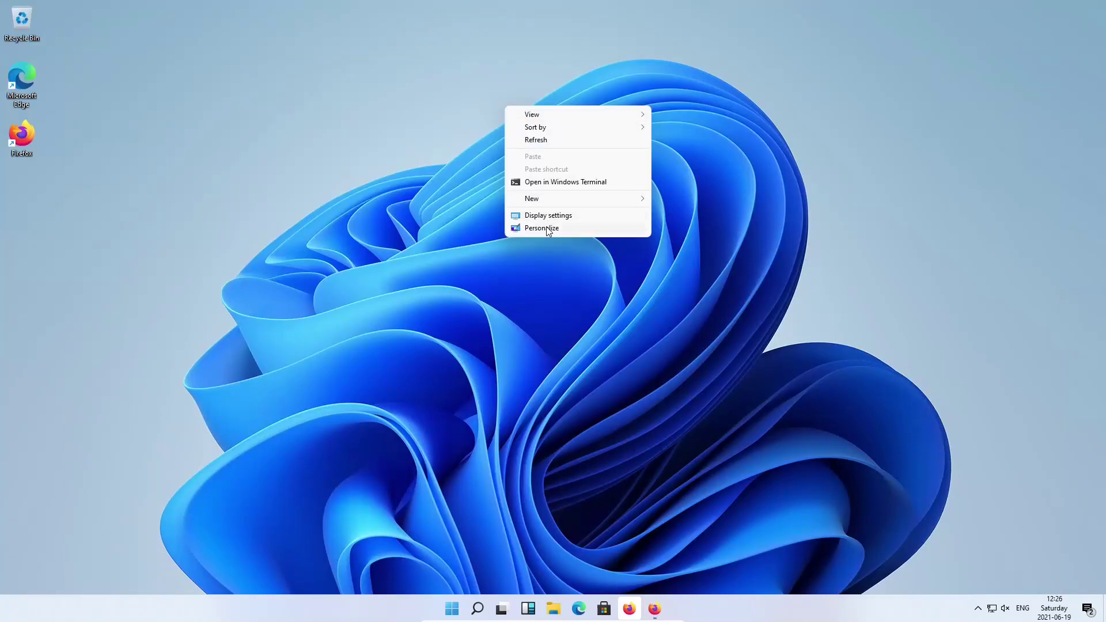
click(548, 229)
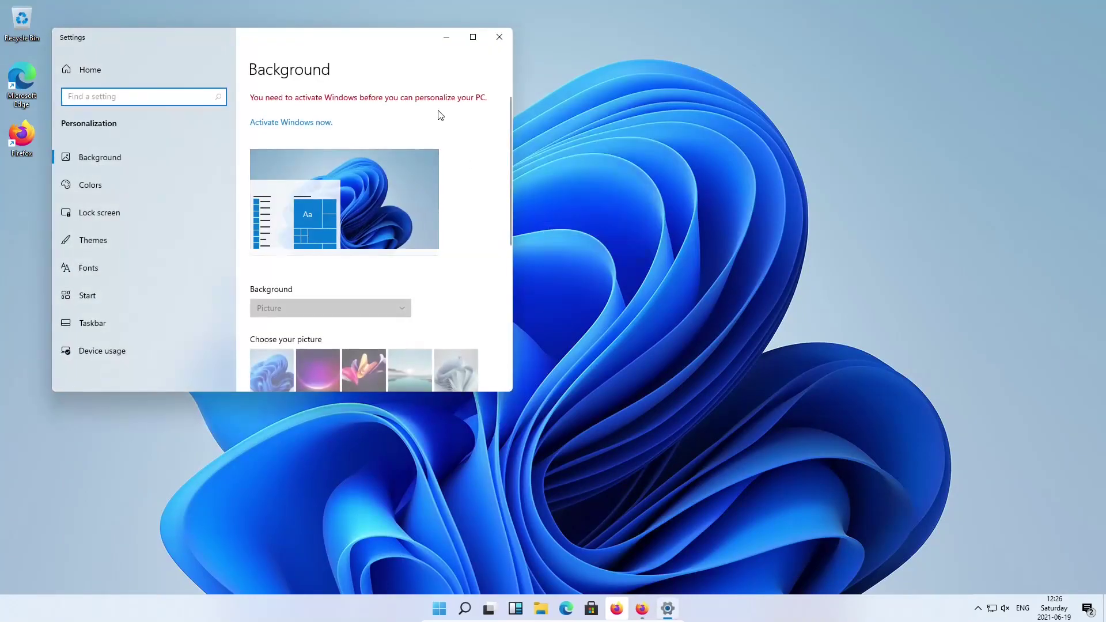
drag(370, 36, 564, 86)
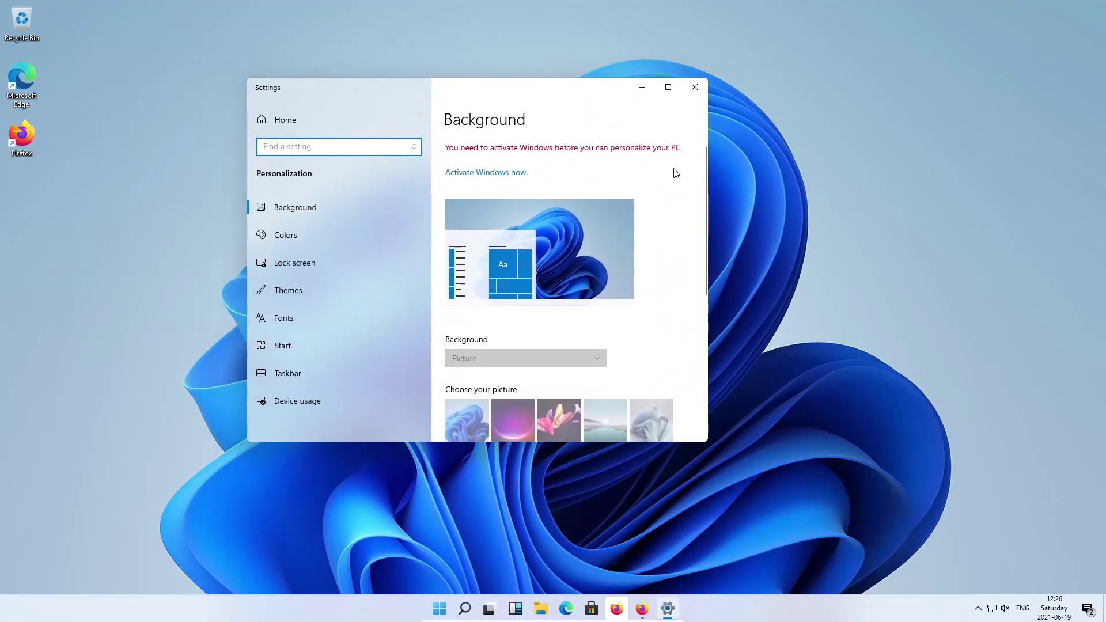
scroll(679, 175, down, 5)
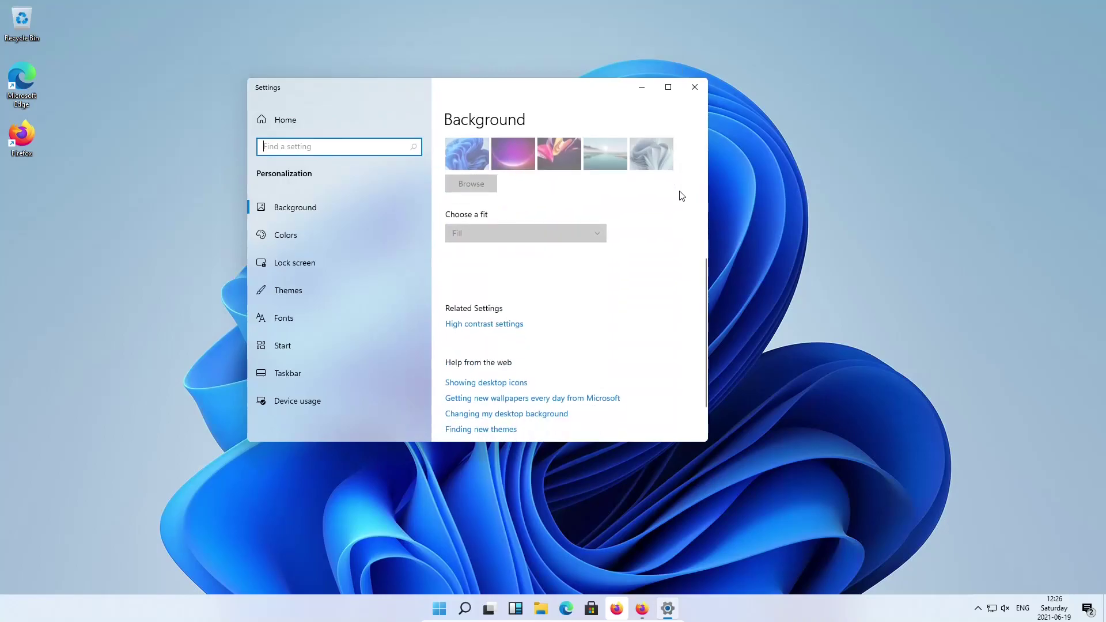
scroll(682, 196, down, 2)
scroll(682, 200, up, 7)
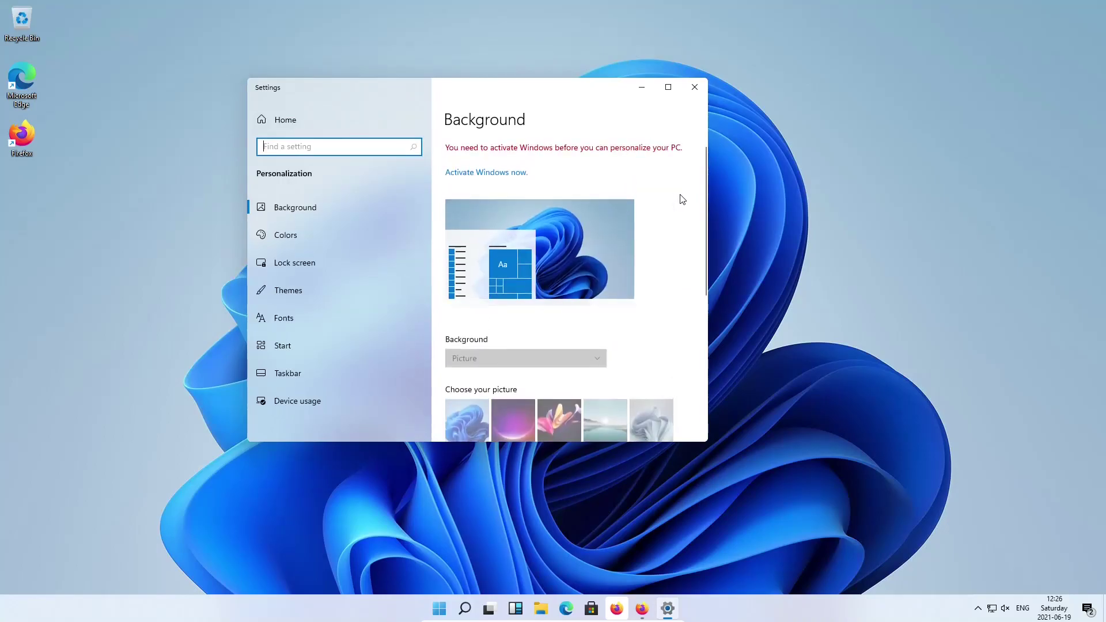
click(695, 87)
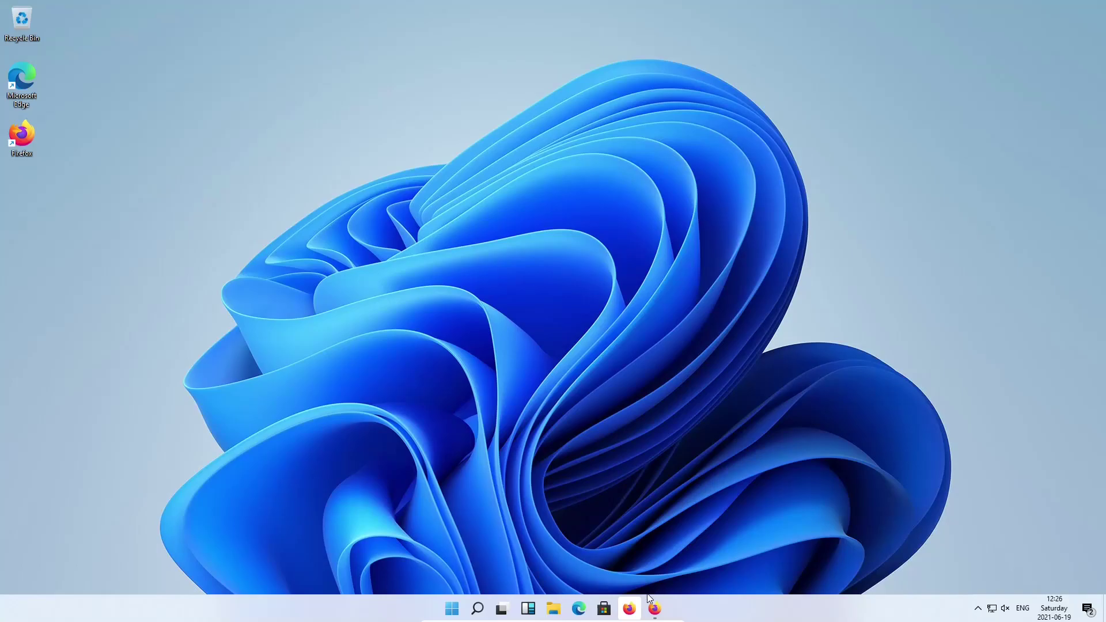
Create a second virtual desktop, Desktop 2, and switch back and forth between desktops
click(502, 609)
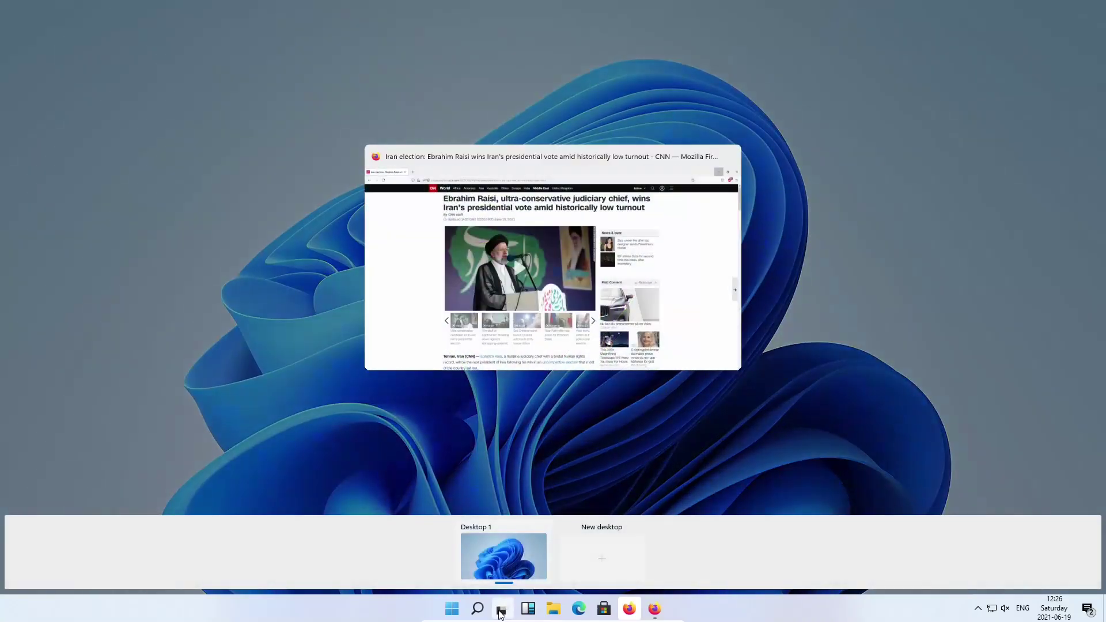
click(612, 559)
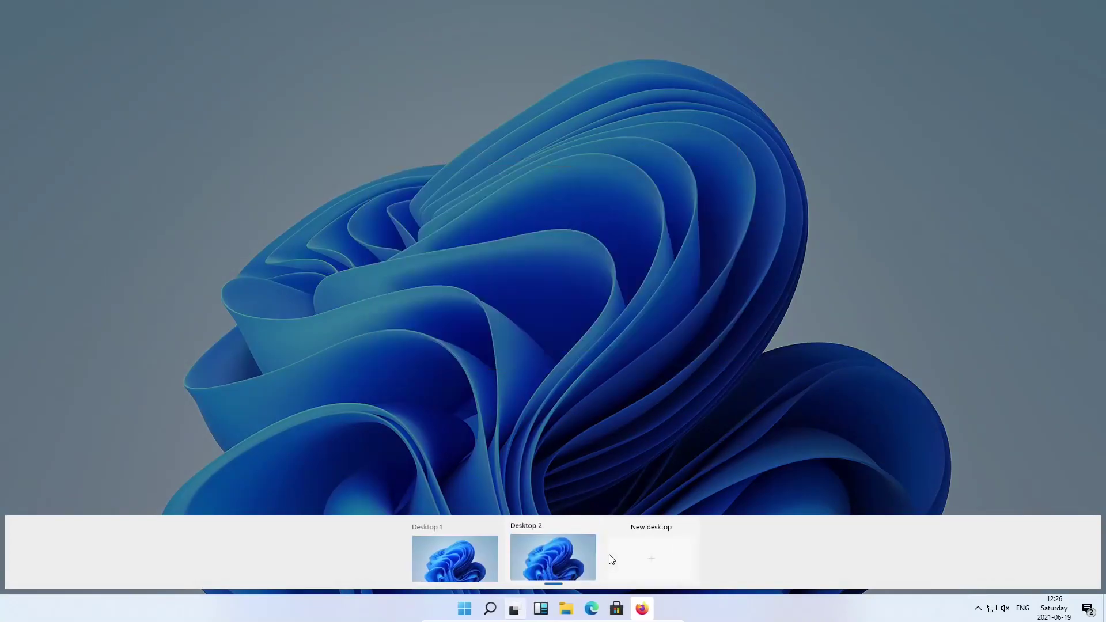
click(562, 555)
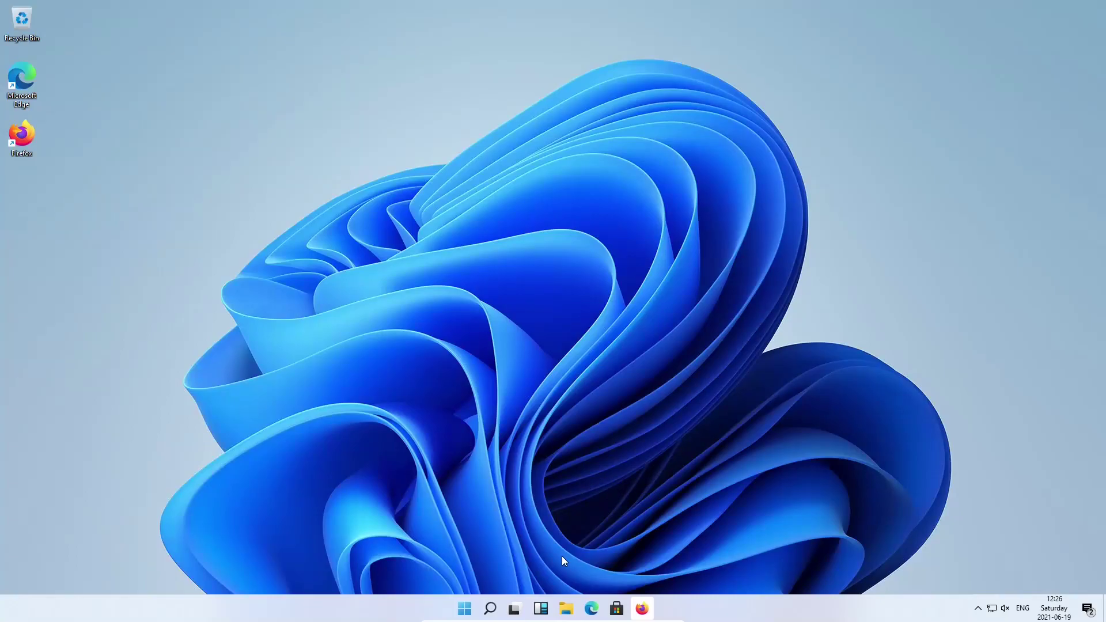
click(515, 609)
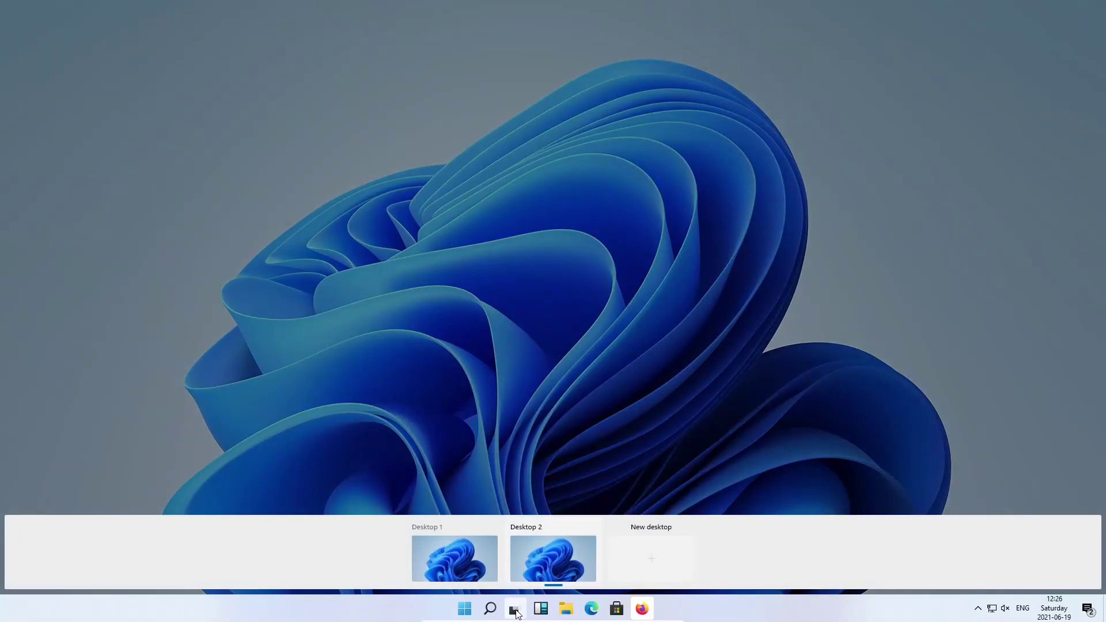
click(486, 555)
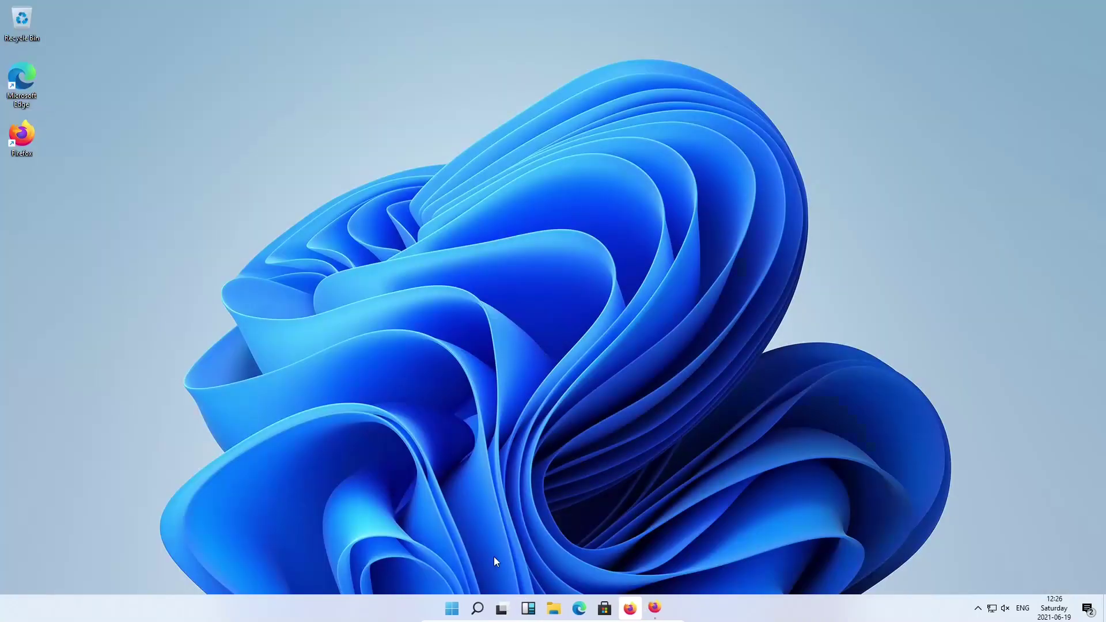
click(501, 609)
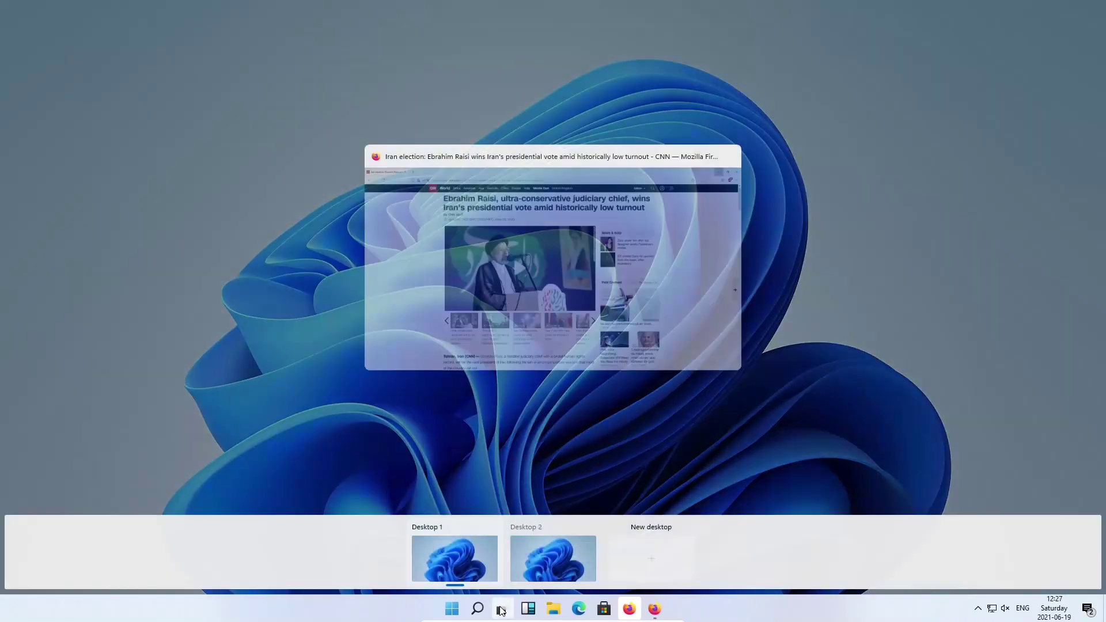
click(529, 568)
click(515, 606)
click(489, 568)
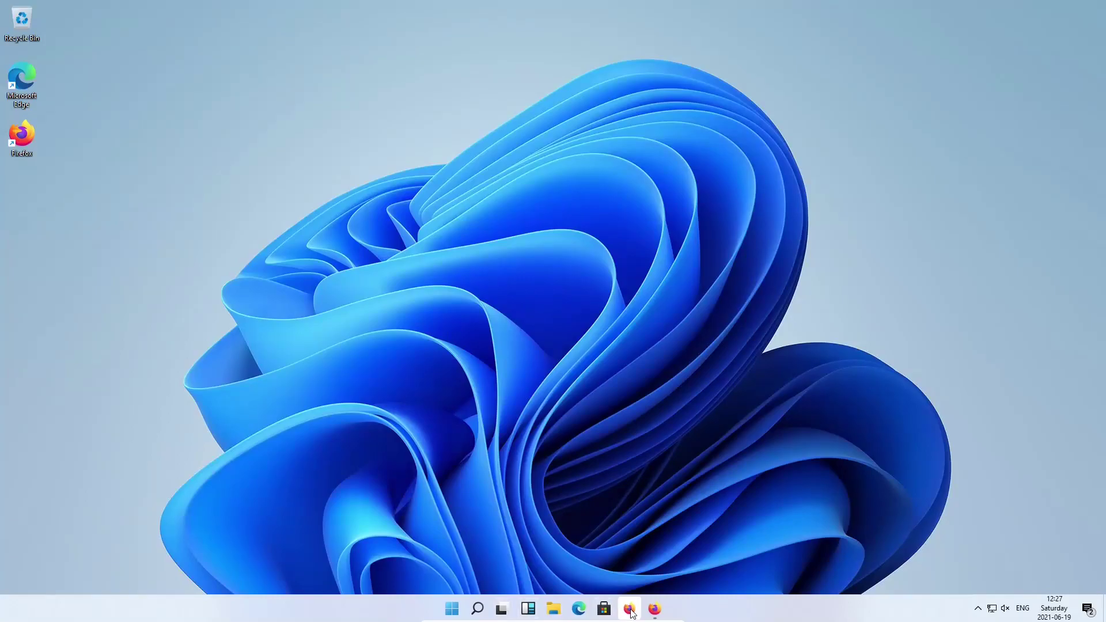
Delete the broken setup-stub.exe taskbar shortcut and pin Firefox to the taskbar
click(631, 612)
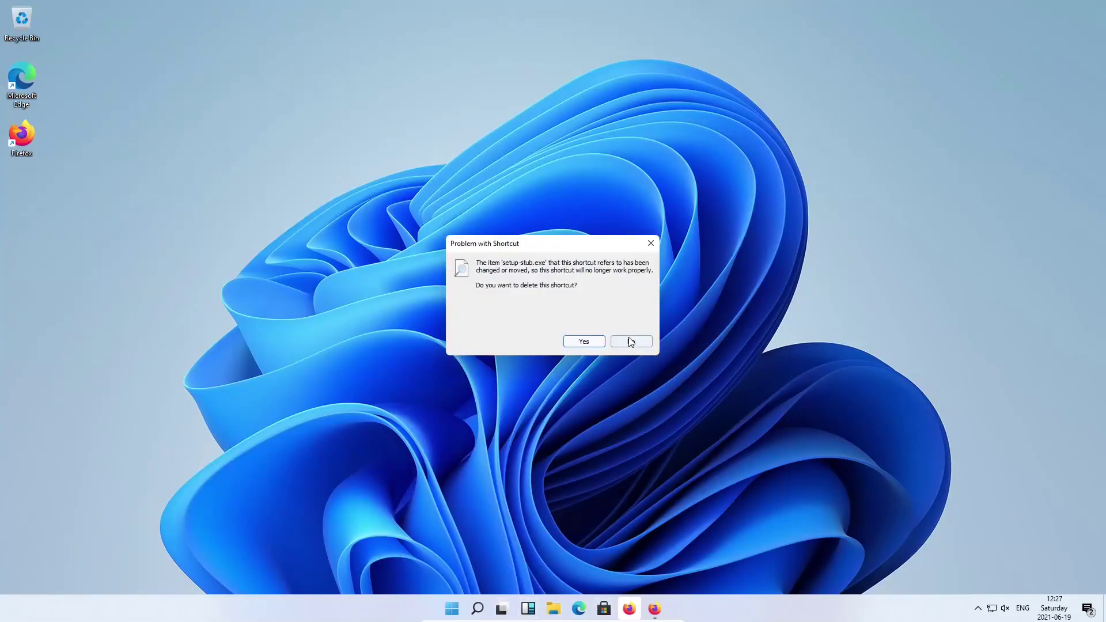
click(589, 343)
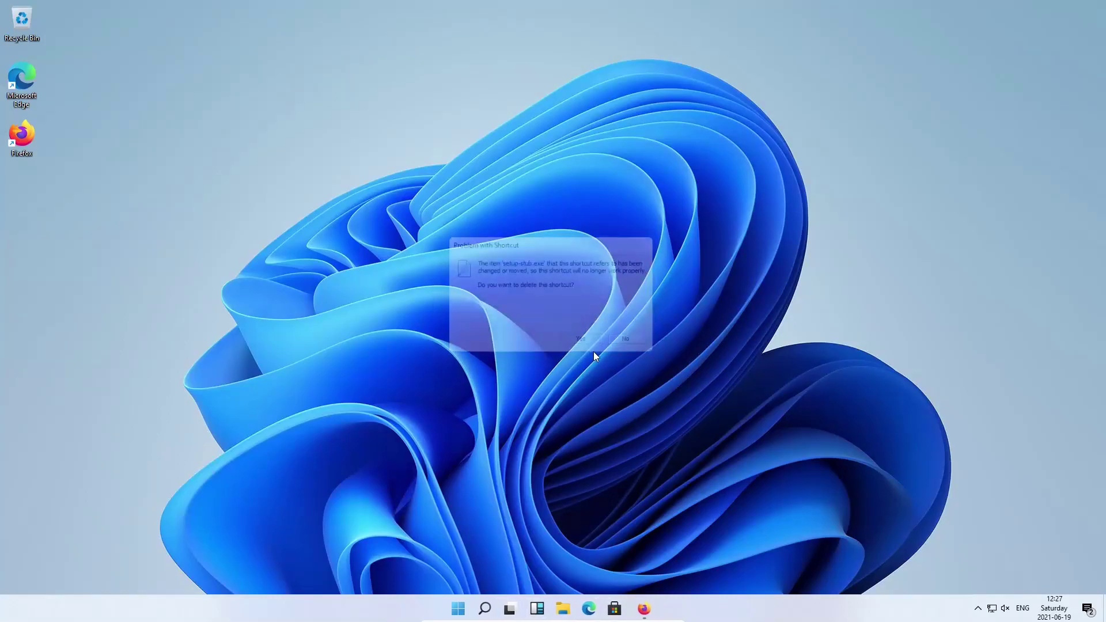
click(642, 609)
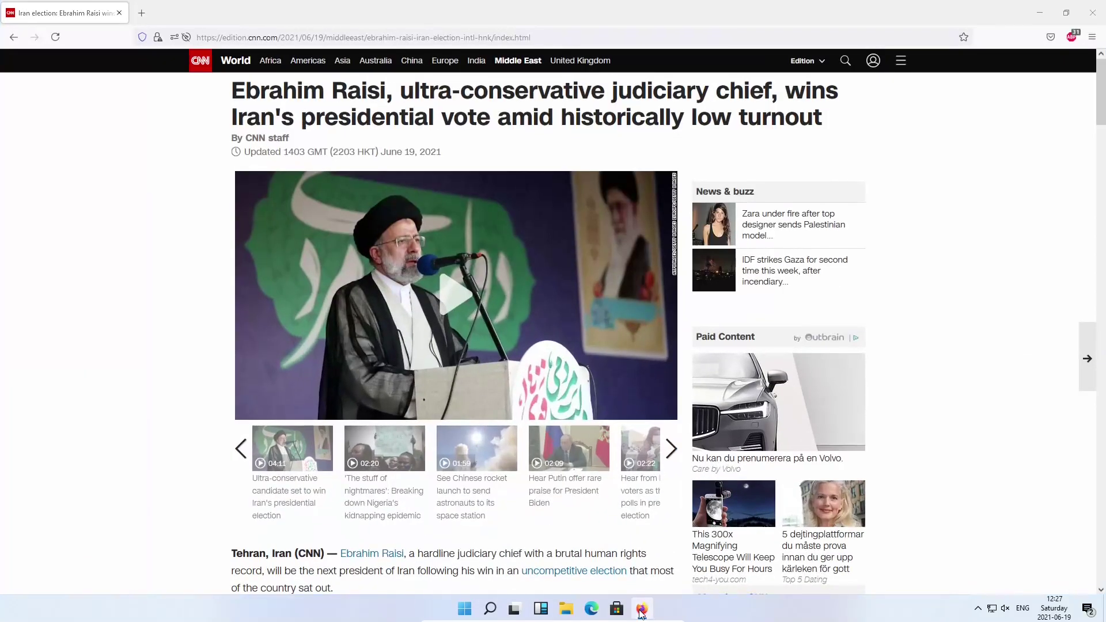
right_click(642, 611)
click(623, 567)
Switch between Desktop 1 and Desktop 2 again, then open and close the Widgets panel
click(514, 609)
click(539, 560)
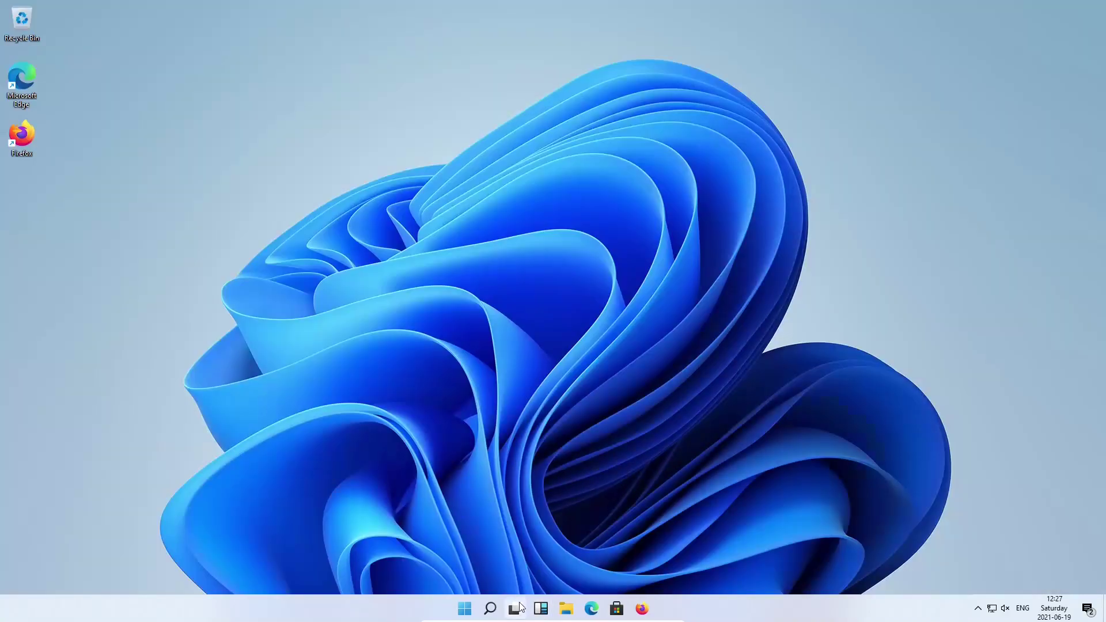
click(514, 609)
click(449, 555)
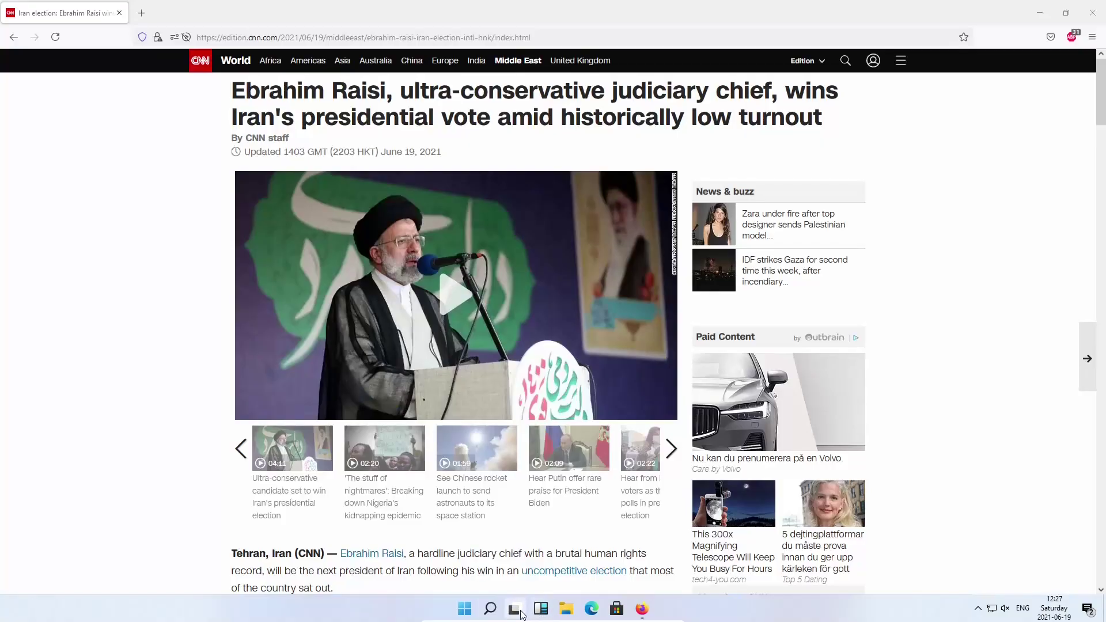
click(516, 610)
click(537, 567)
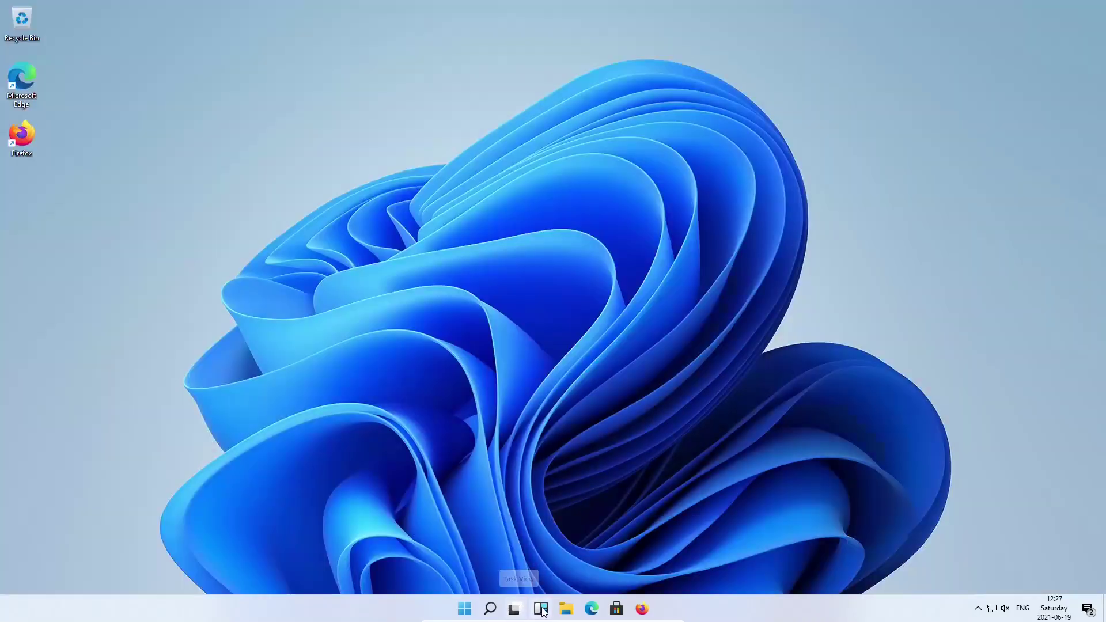
click(543, 612)
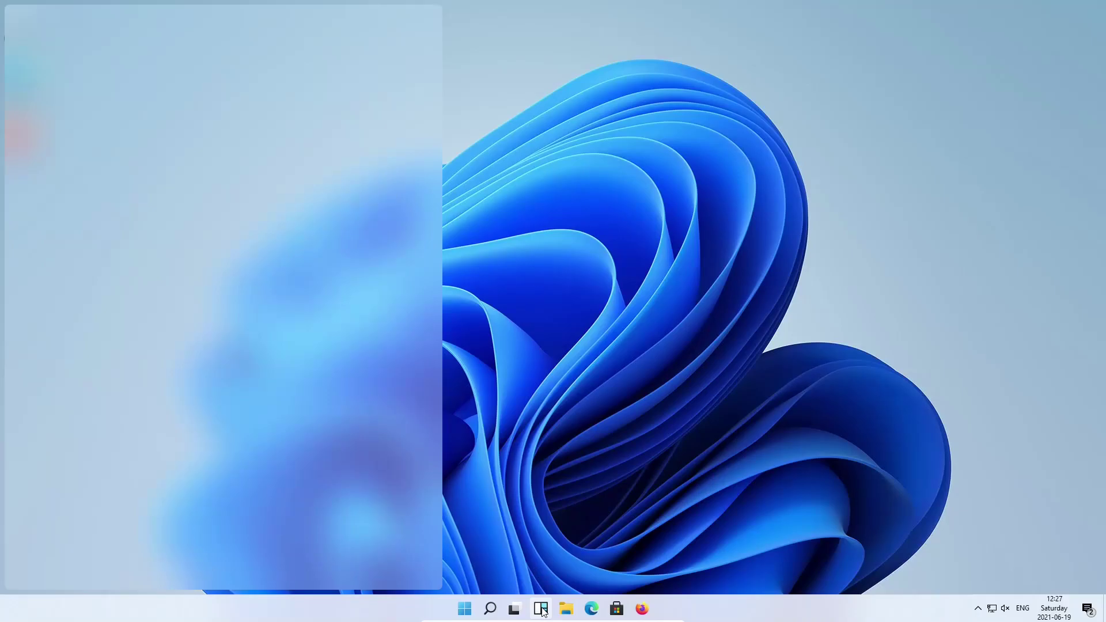
click(542, 611)
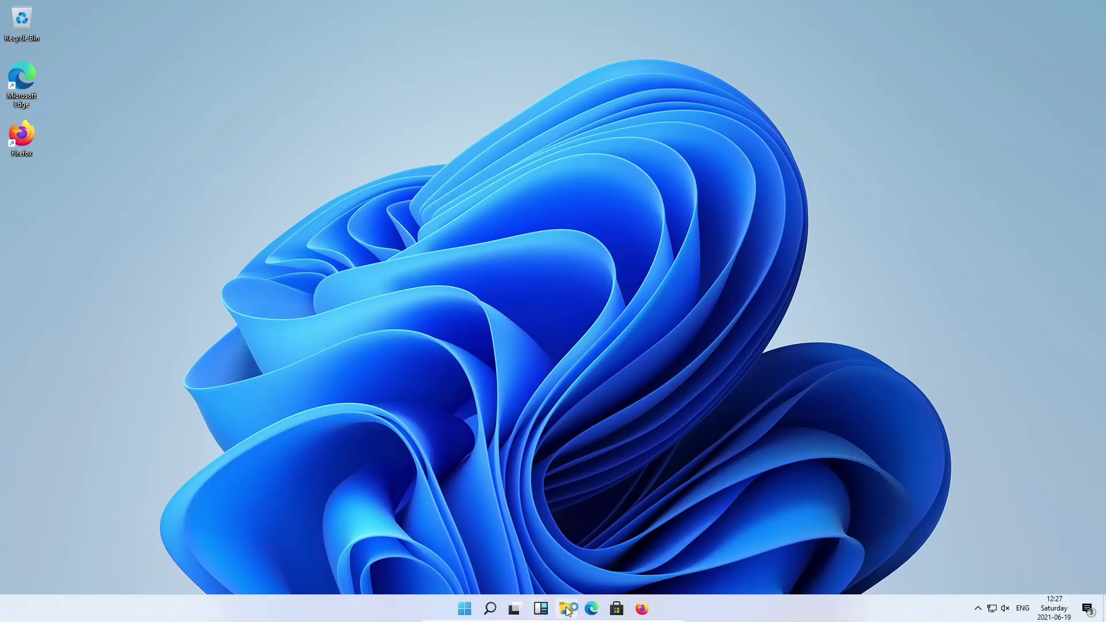
Open File Explorer at This PC, resize and reposition its window, then close it
click(568, 610)
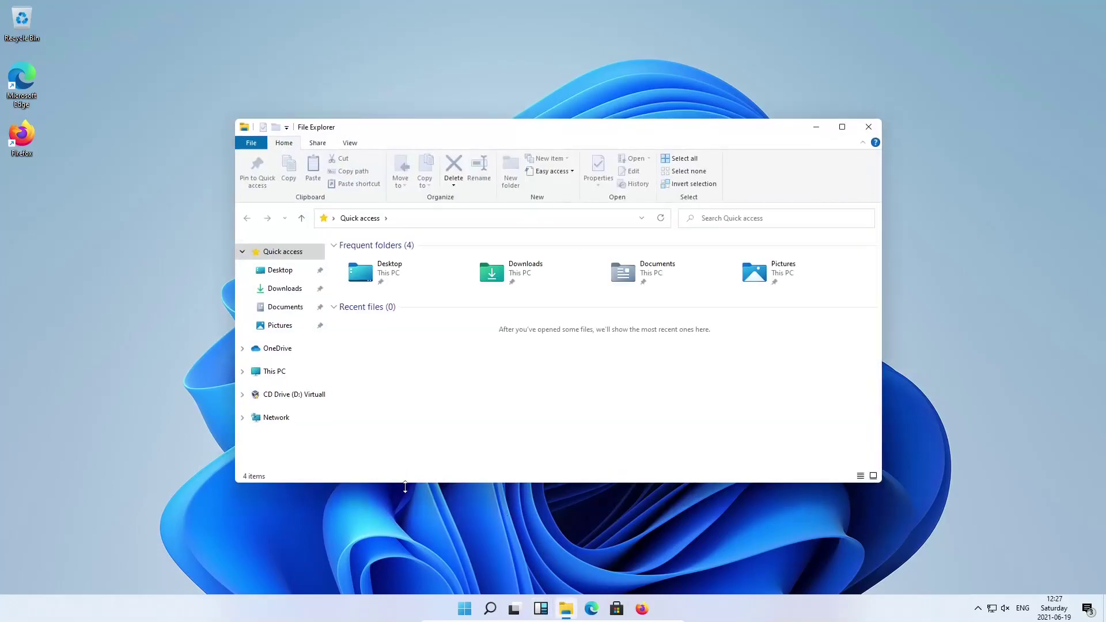
drag(406, 486, 405, 574)
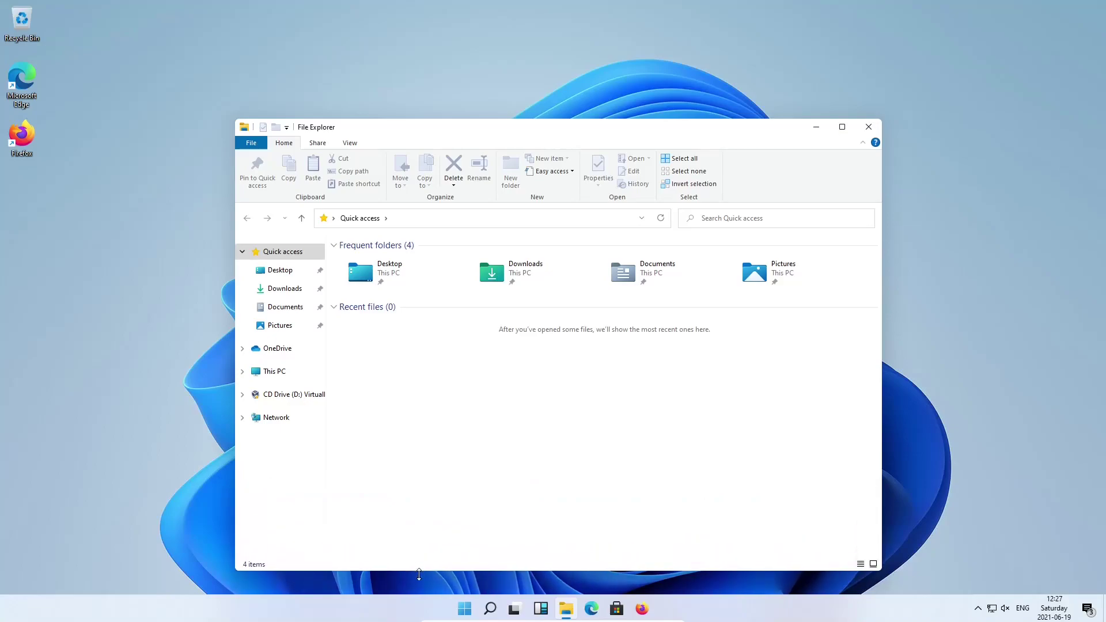
click(301, 374)
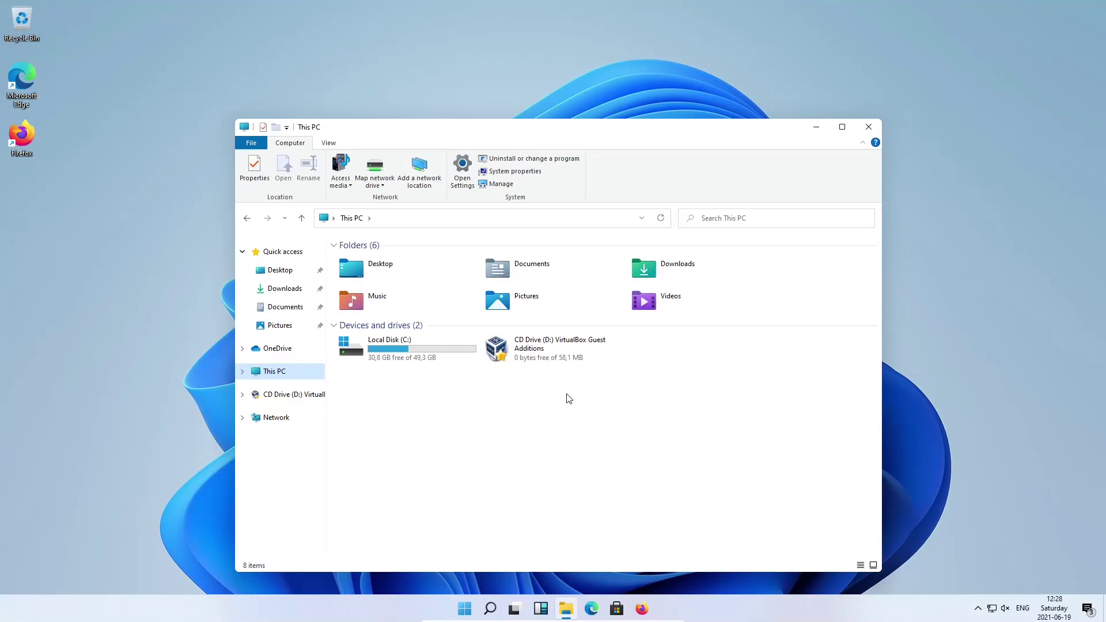
drag(736, 130, 742, 72)
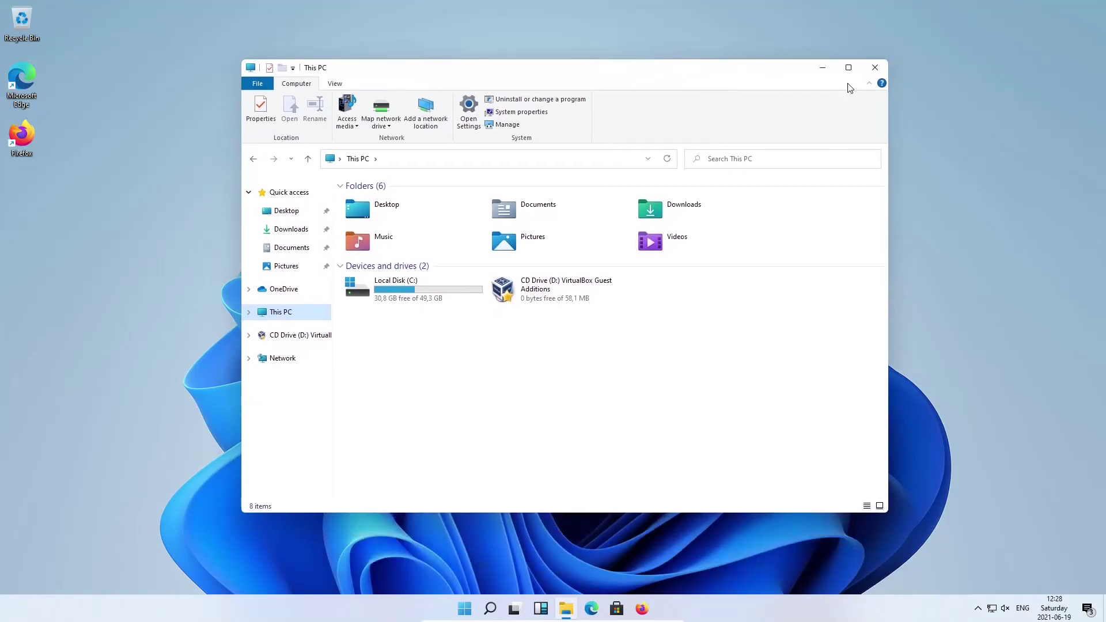
drag(640, 75, 650, 96)
drag(638, 92, 661, 99)
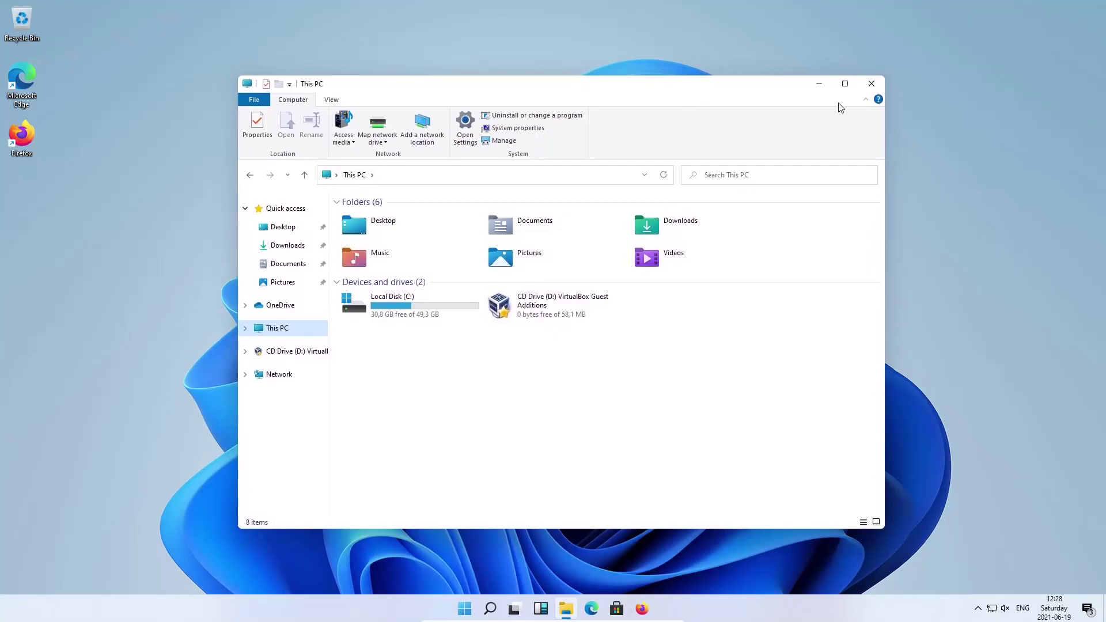
click(868, 89)
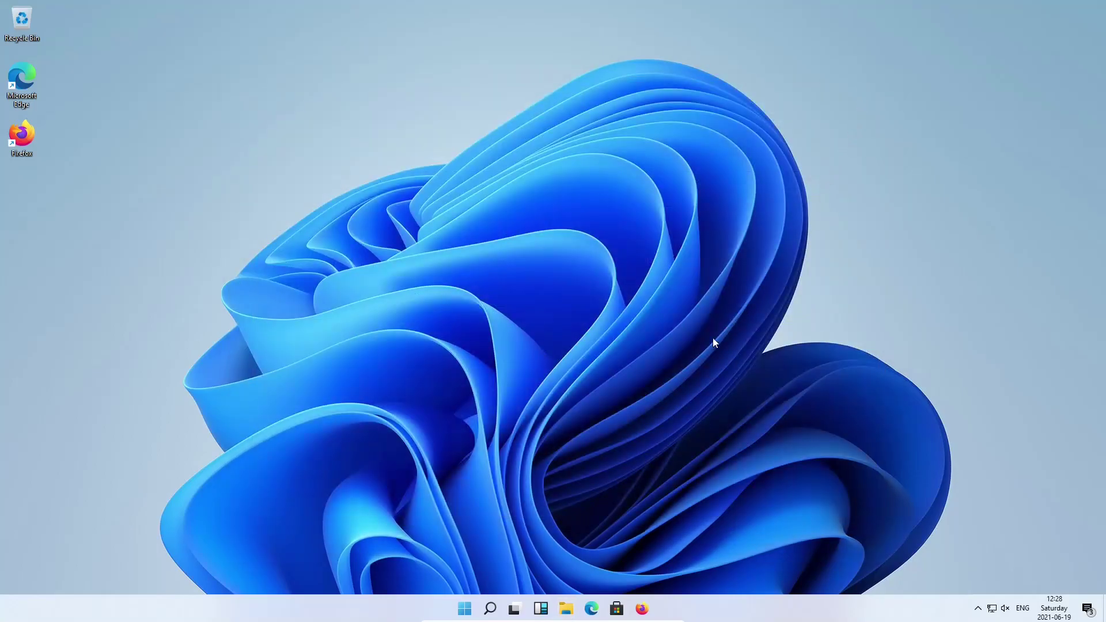
Switch to Desktop 1 and close Firefox showing the CNN article
click(514, 608)
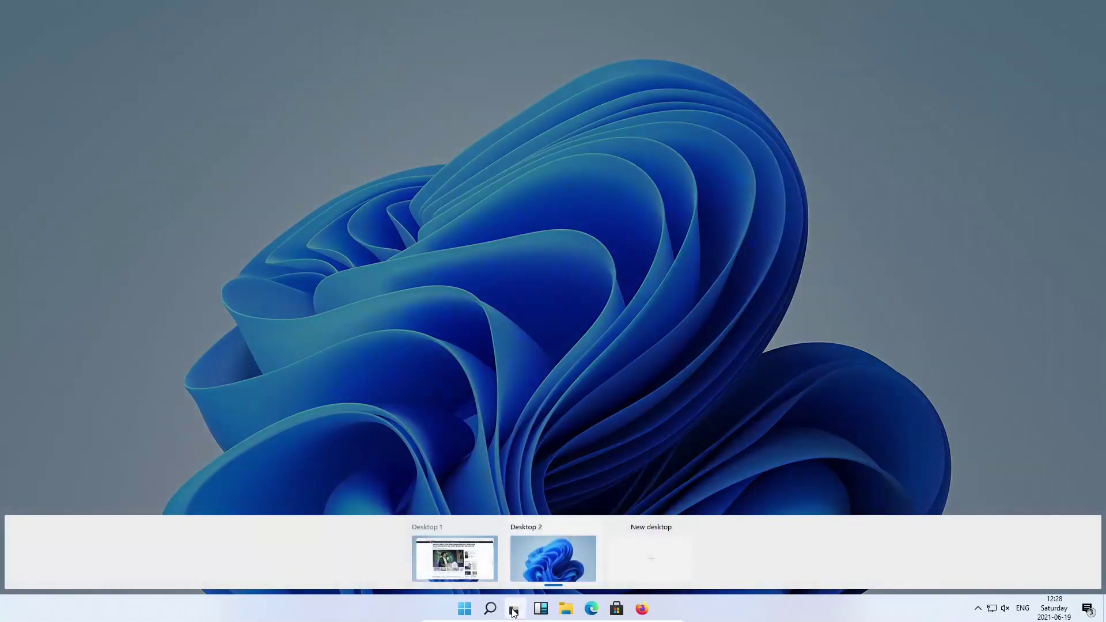
click(461, 545)
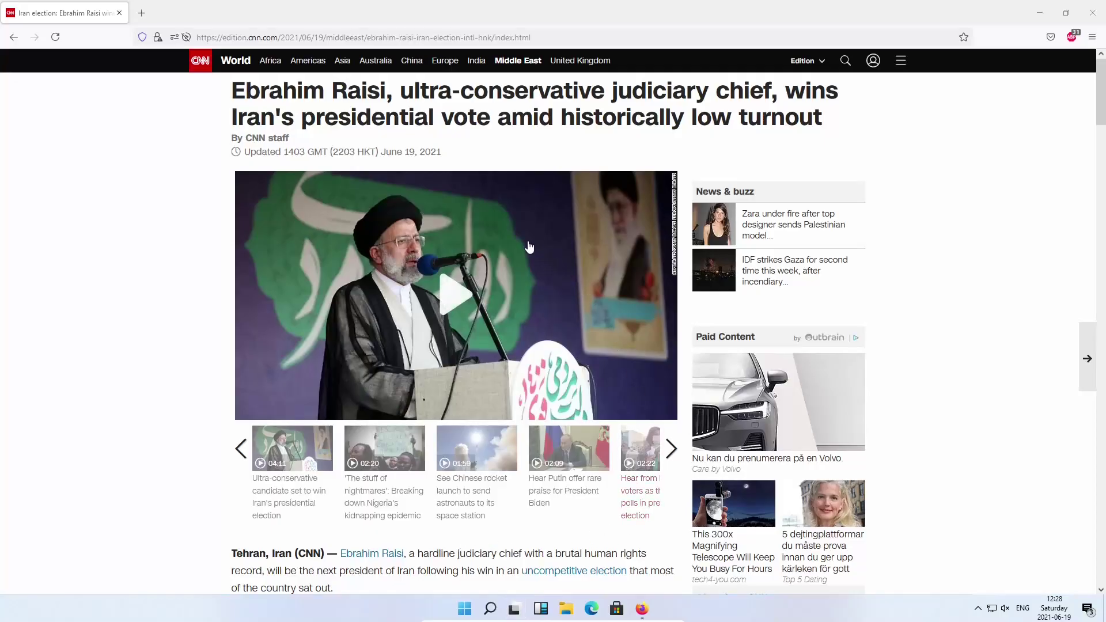
click(1093, 13)
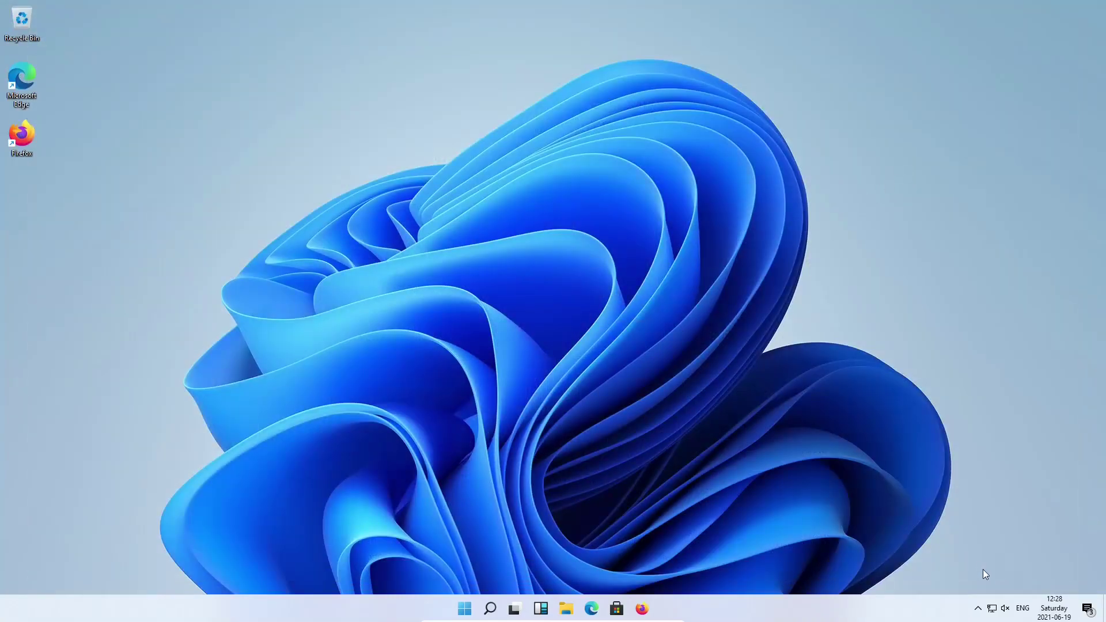
Unmute the speakers and set the volume to 54
click(1006, 609)
drag(998, 579, 1005, 581)
click(788, 470)
Restart the computer from the Start menu's power options
click(467, 611)
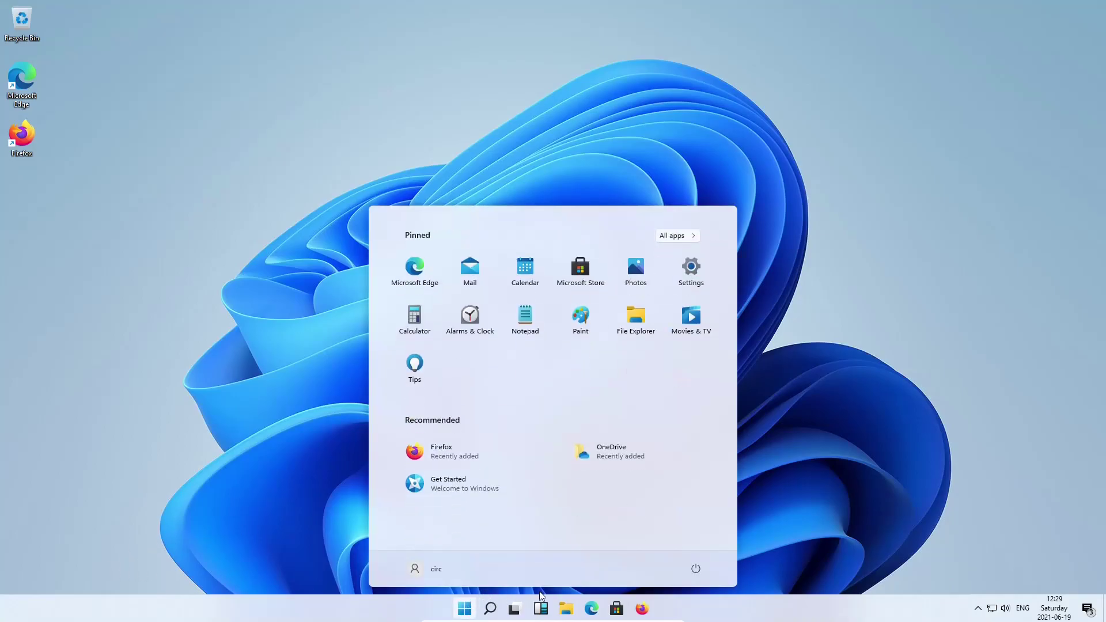
click(695, 570)
click(700, 544)
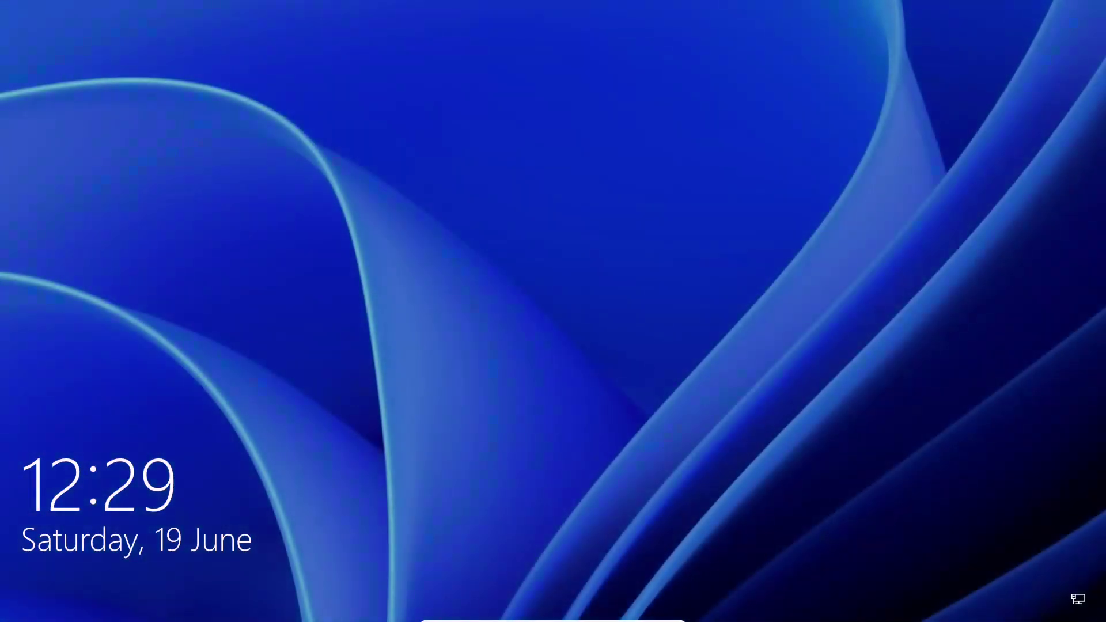
Sign in with the account password, then tick 'Don't show this message again' in Firefox's default-browser prompt
key(Return)
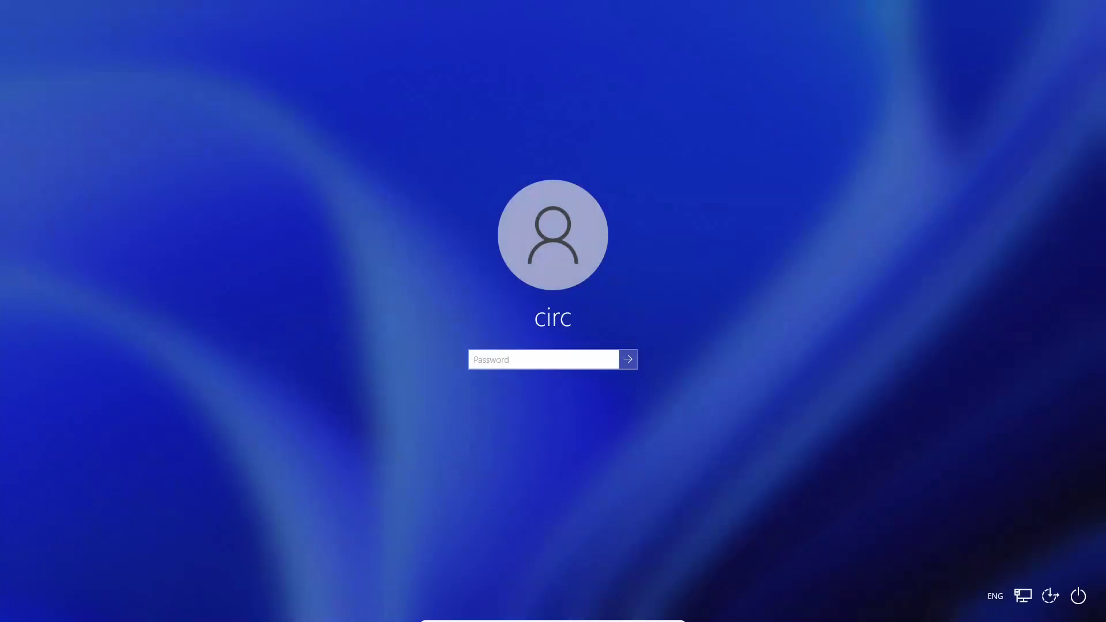
text(•)
key(Return)
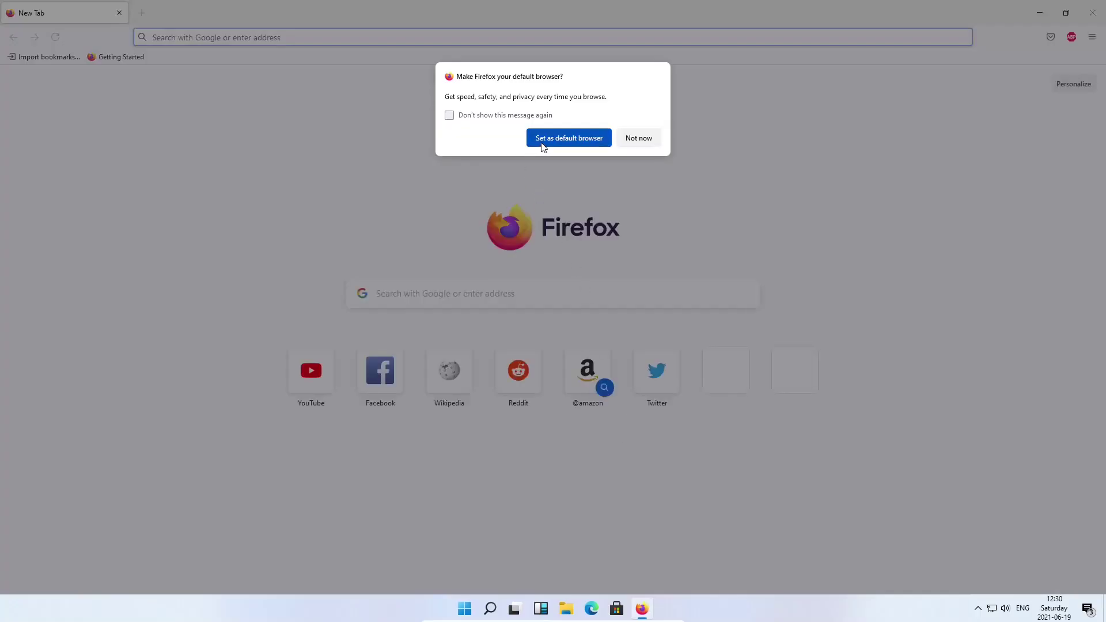
click(489, 116)
click(567, 139)
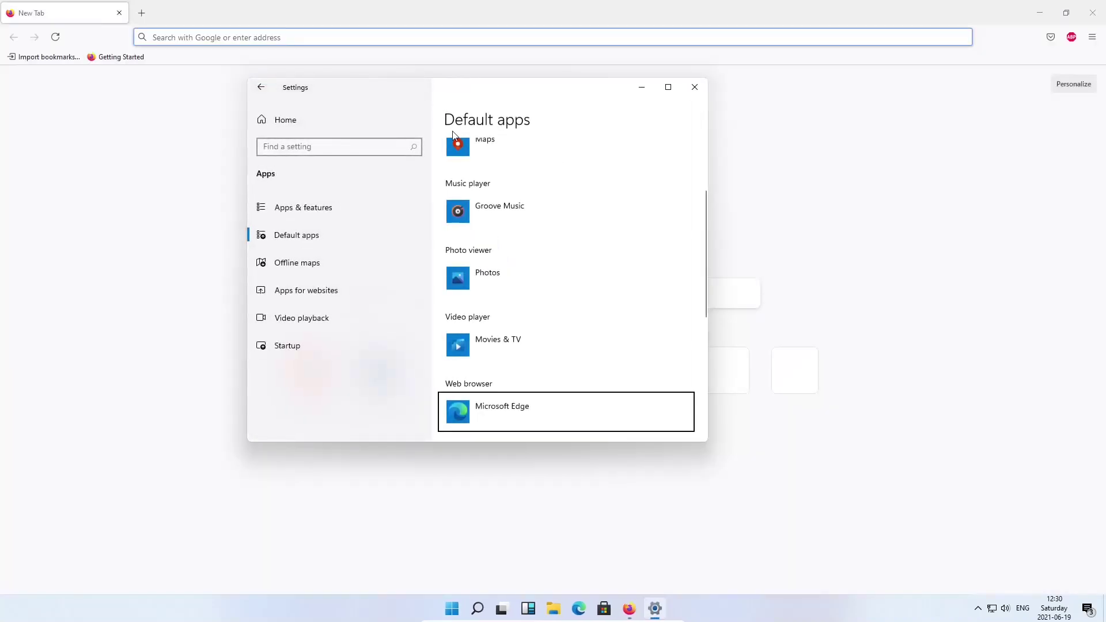
Switch the Windows default web browser from Microsoft Edge to Firefox, then close Settings
click(517, 407)
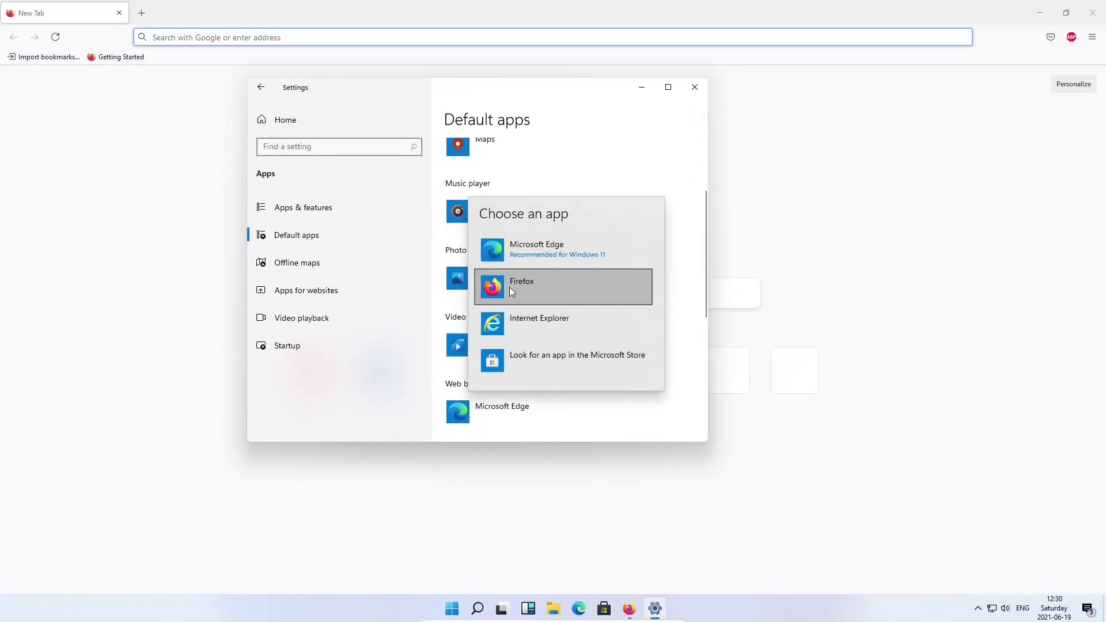
click(510, 288)
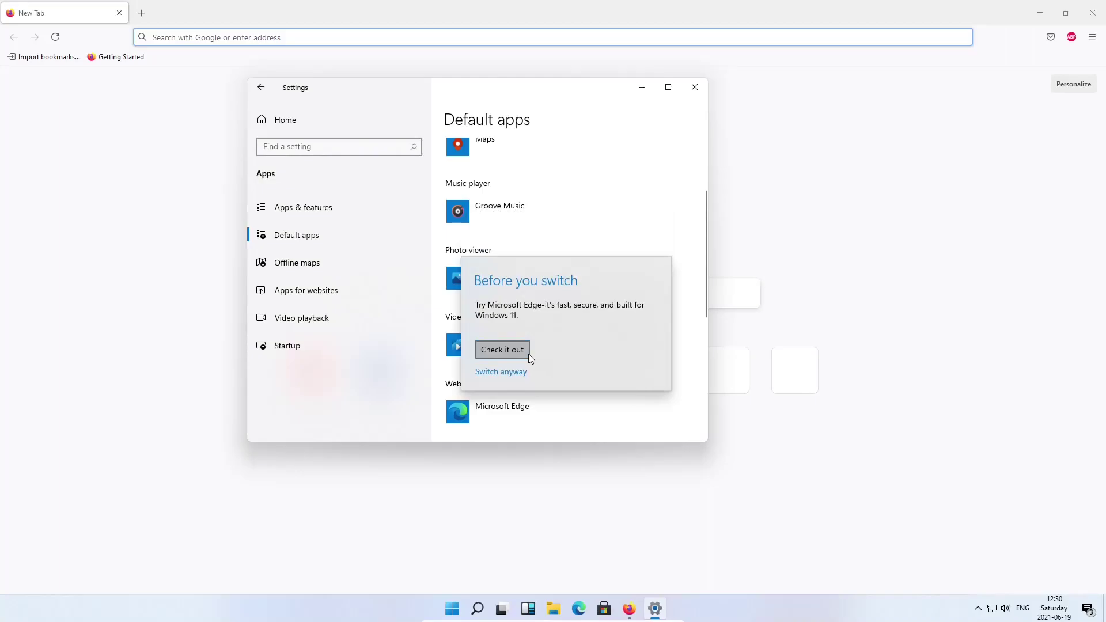
click(504, 372)
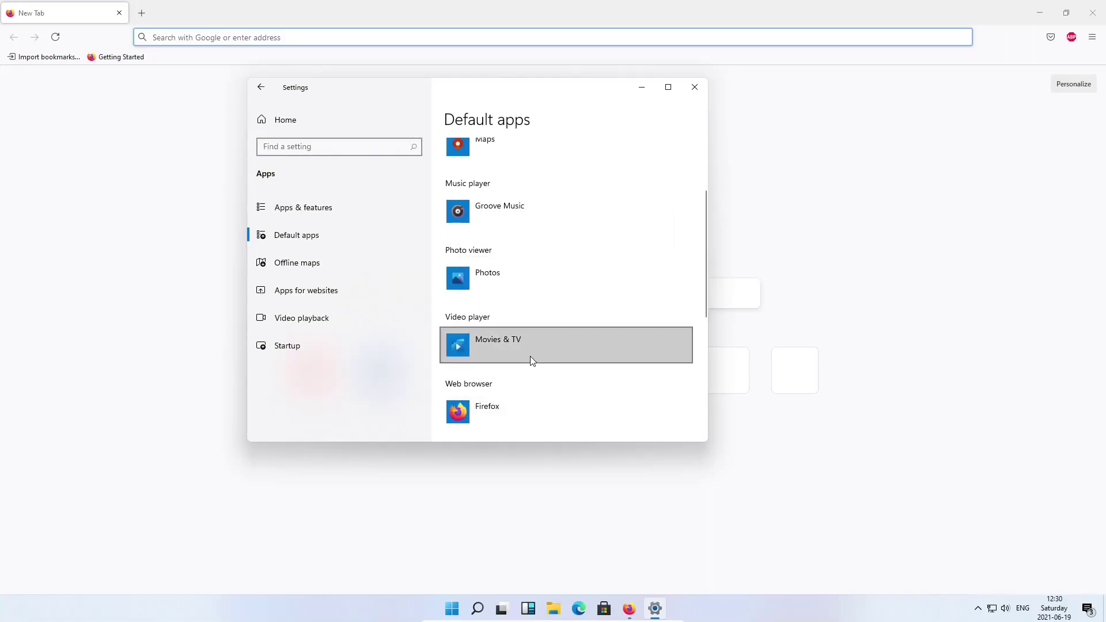
click(695, 87)
Go to YouTube and search for 'dm7 group'
click(619, 36)
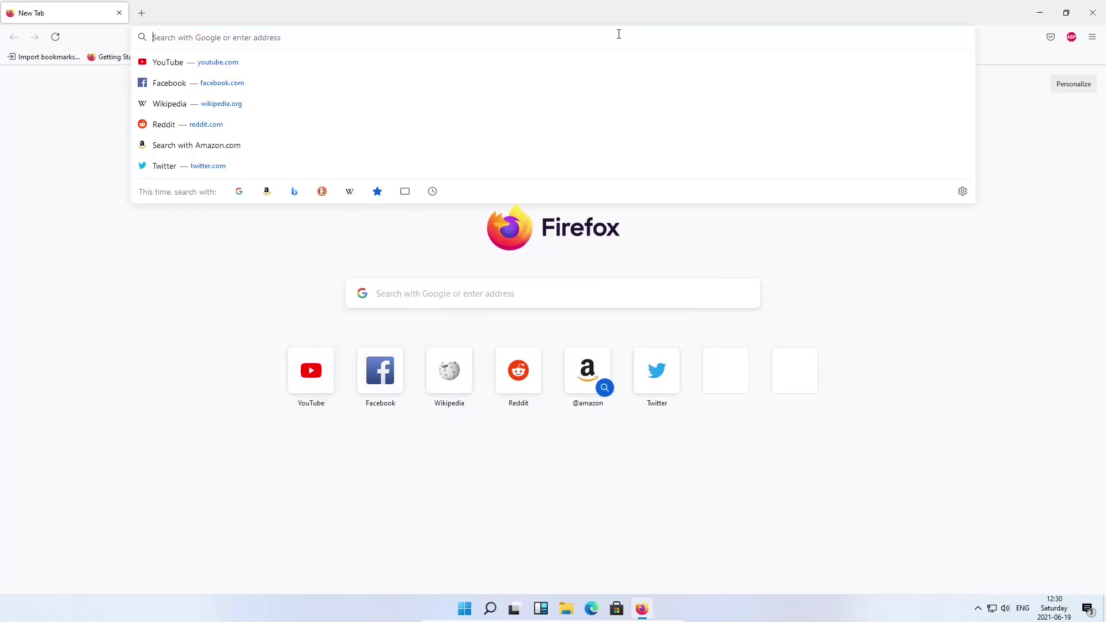
click(303, 62)
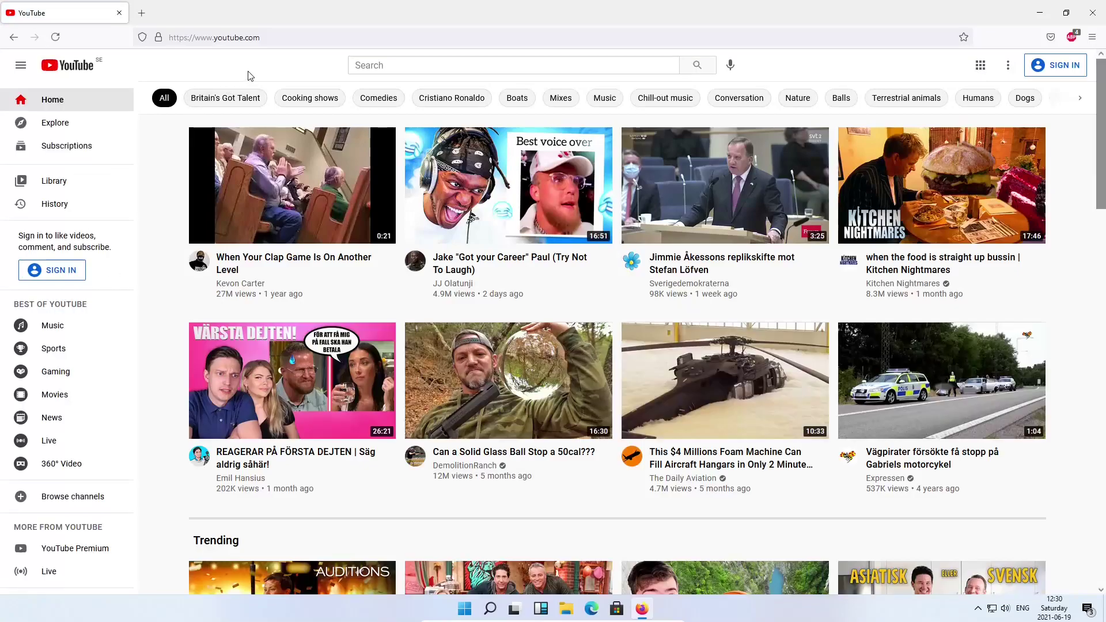
click(379, 65)
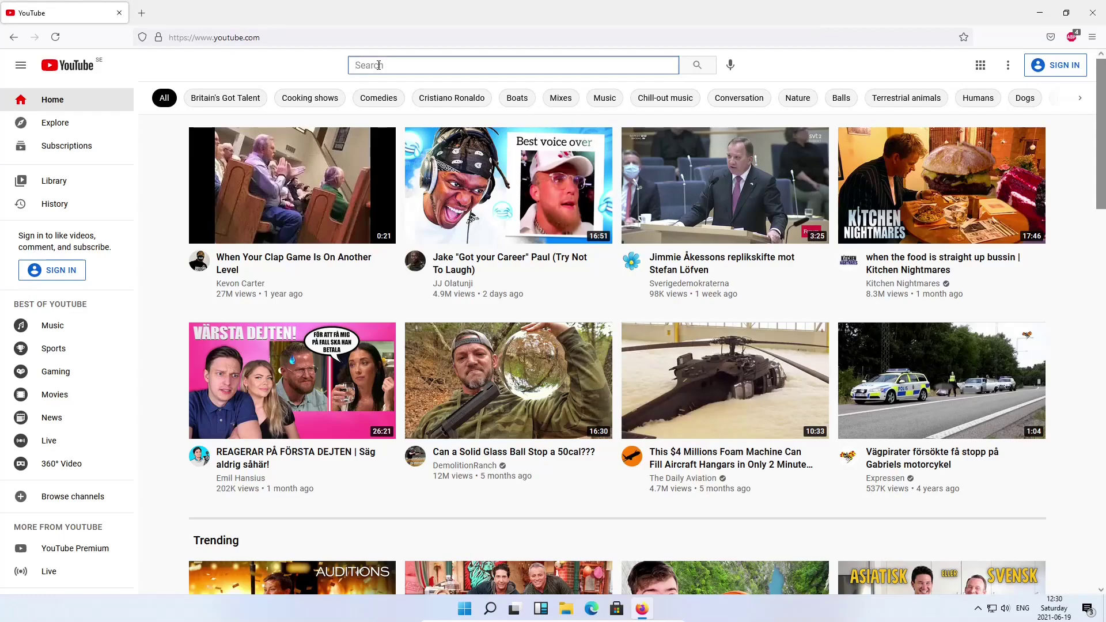
text(dm7 group)
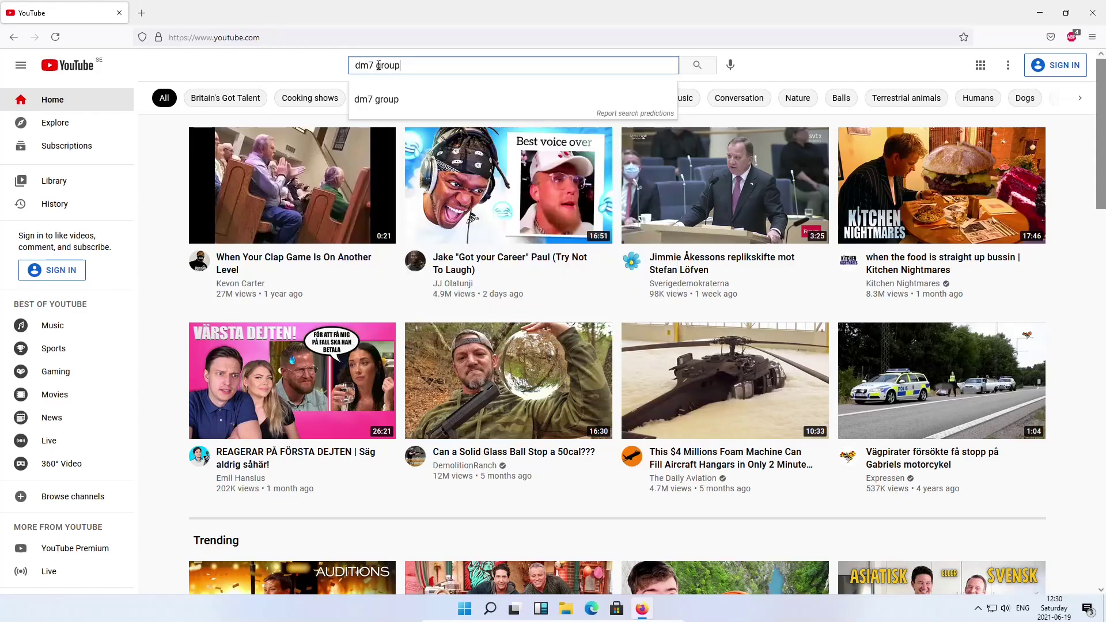
key(Return)
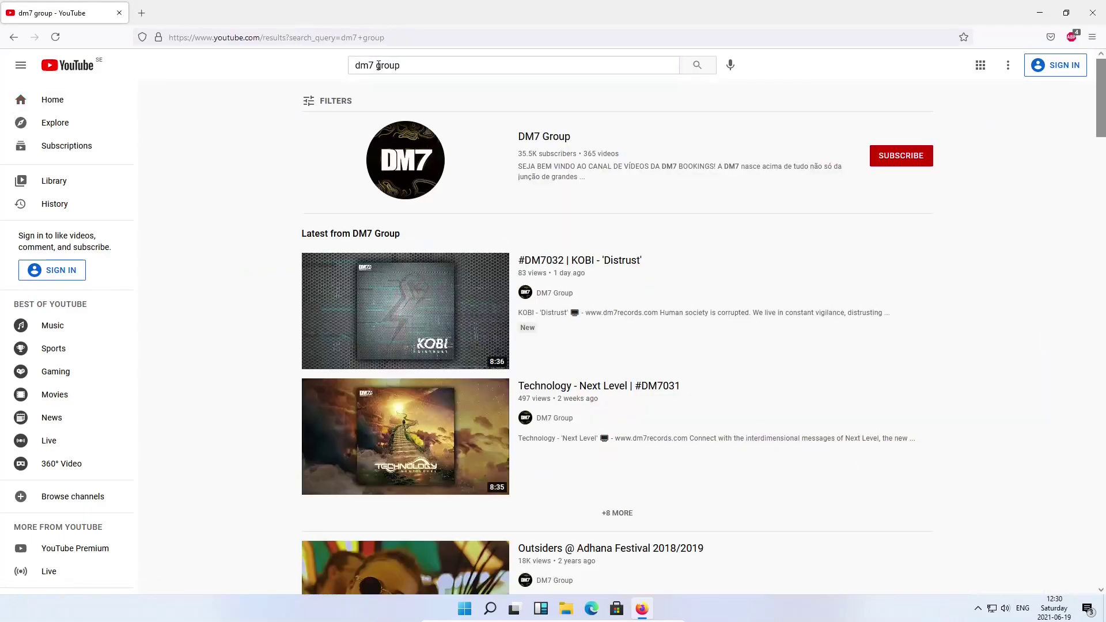
Open the DM7 Group channel's videos and play 'ReUnite Sessions - Akasha - Visuals By VJ Picles'
click(403, 153)
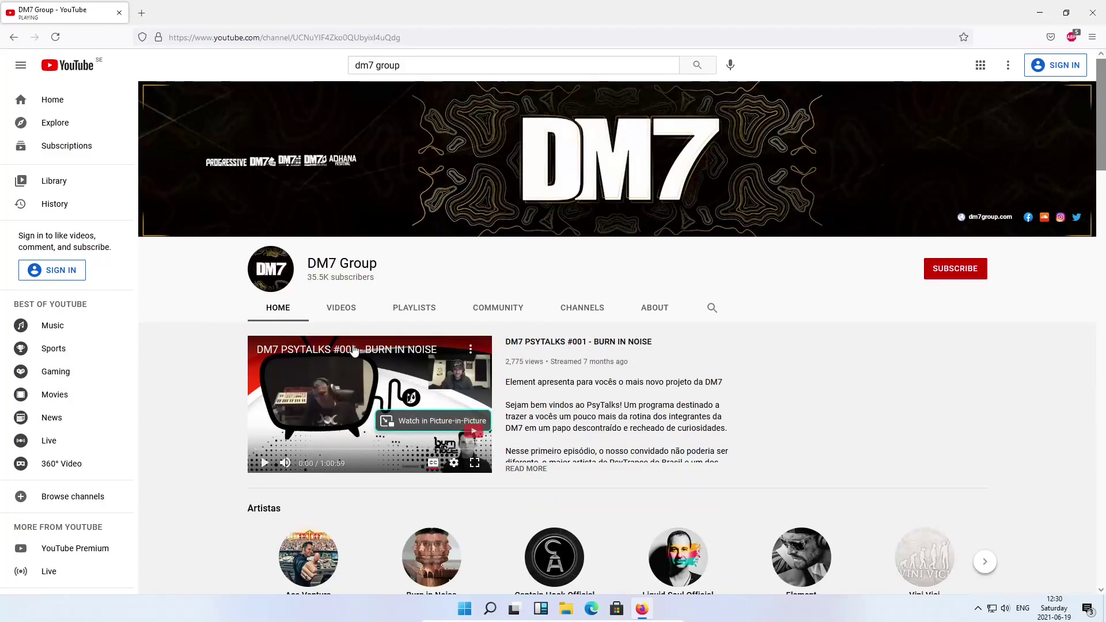
click(342, 308)
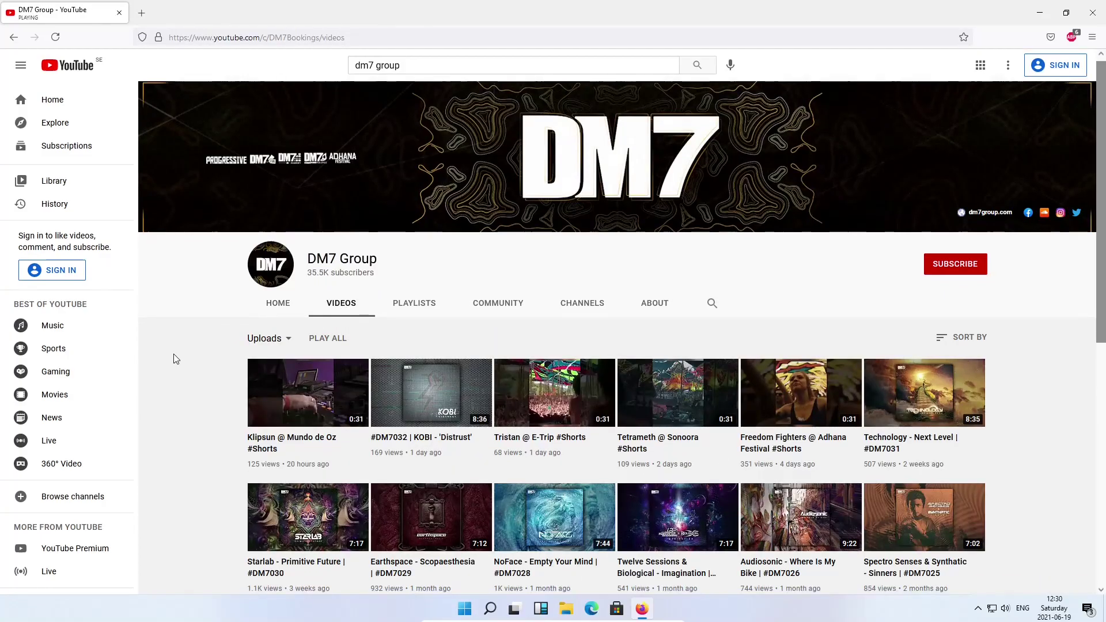
scroll(174, 354, down, 4)
scroll(176, 359, down, 8)
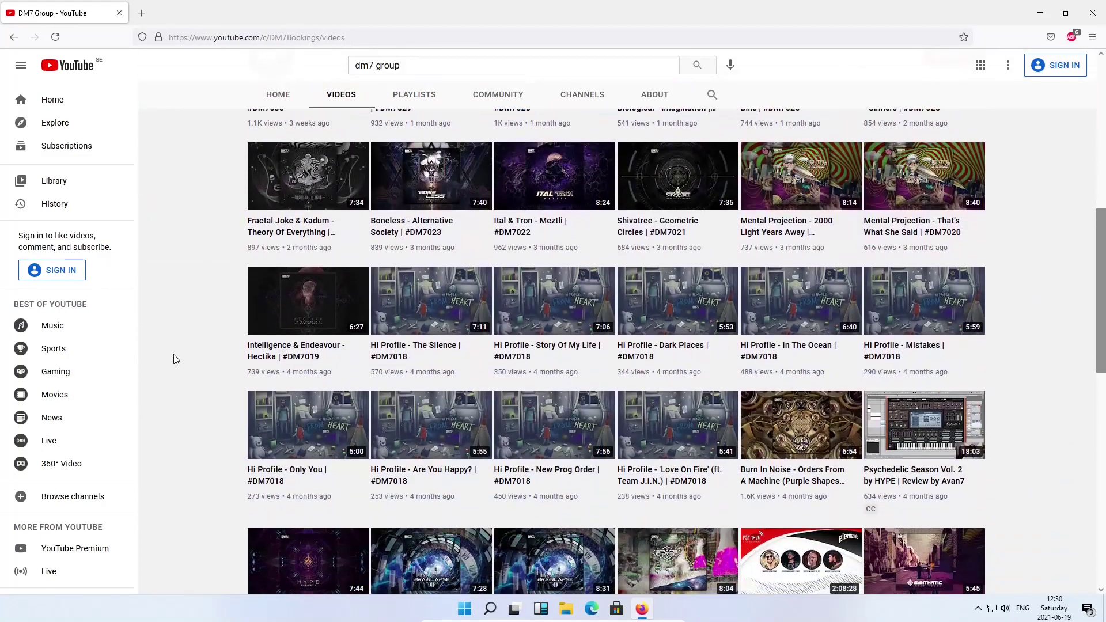
scroll(175, 357, down, 6)
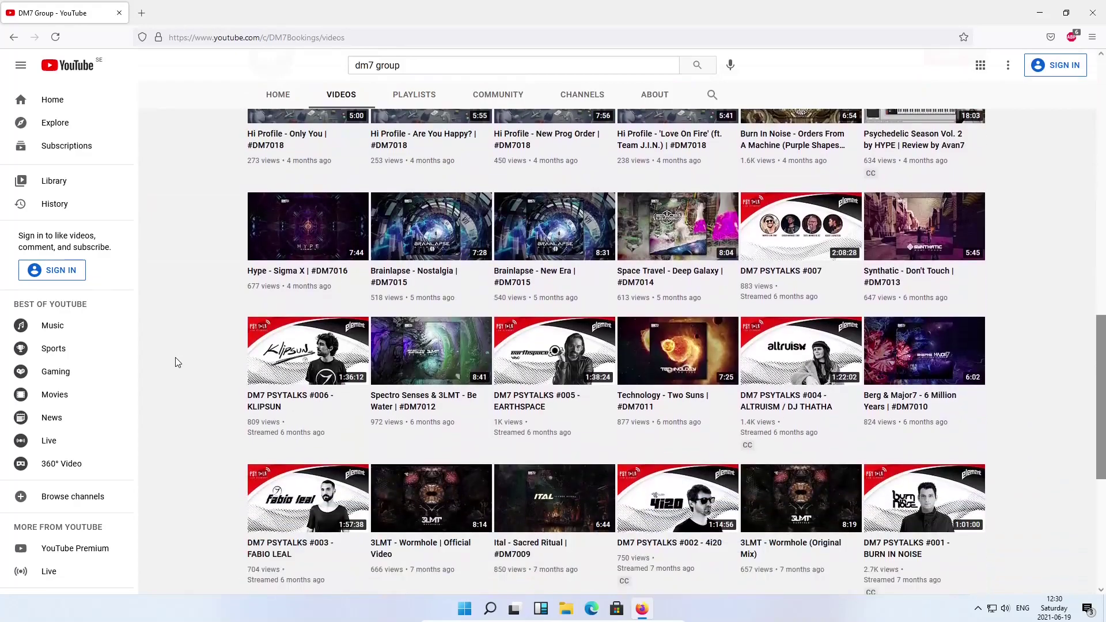
scroll(179, 361, down, 2)
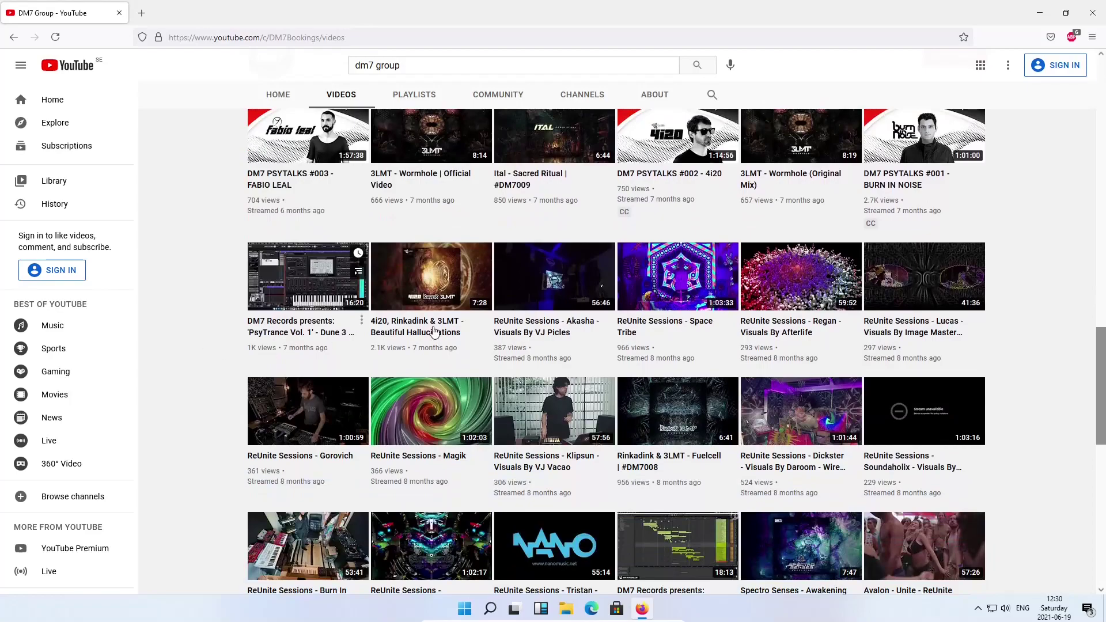
click(560, 353)
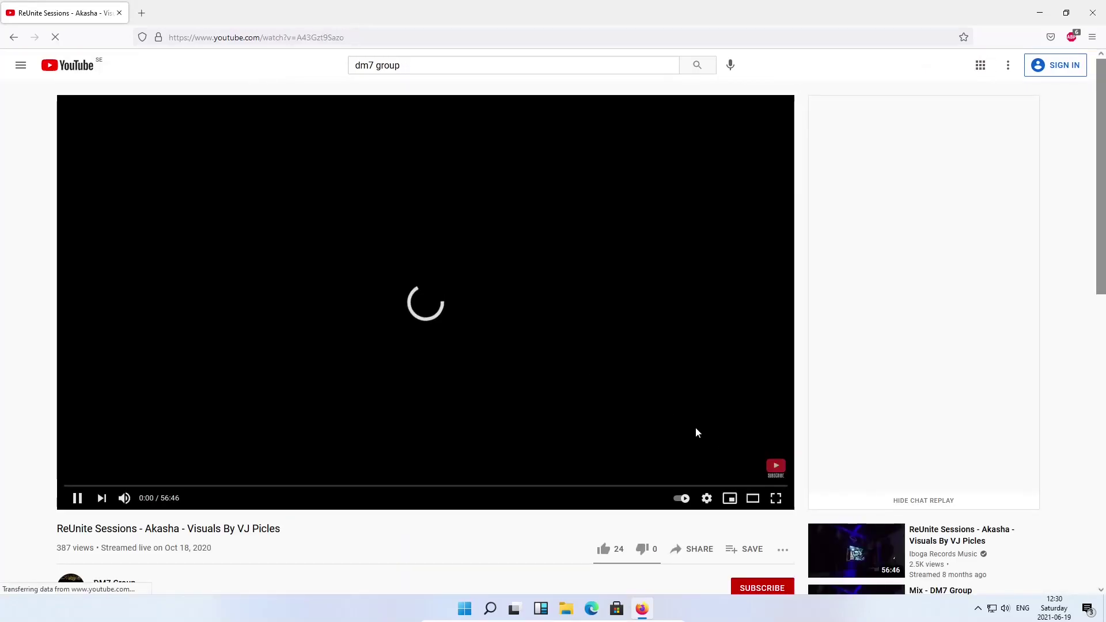
Watch the Akasha video full screen, then exit full screen and pause it at 0:42
click(775, 499)
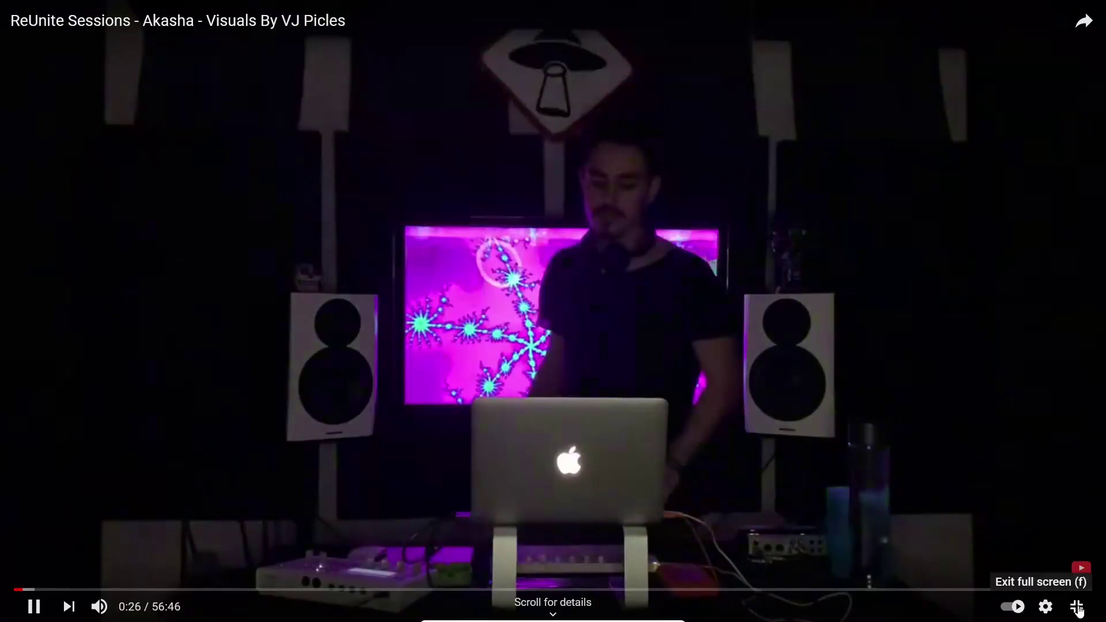
click(1072, 605)
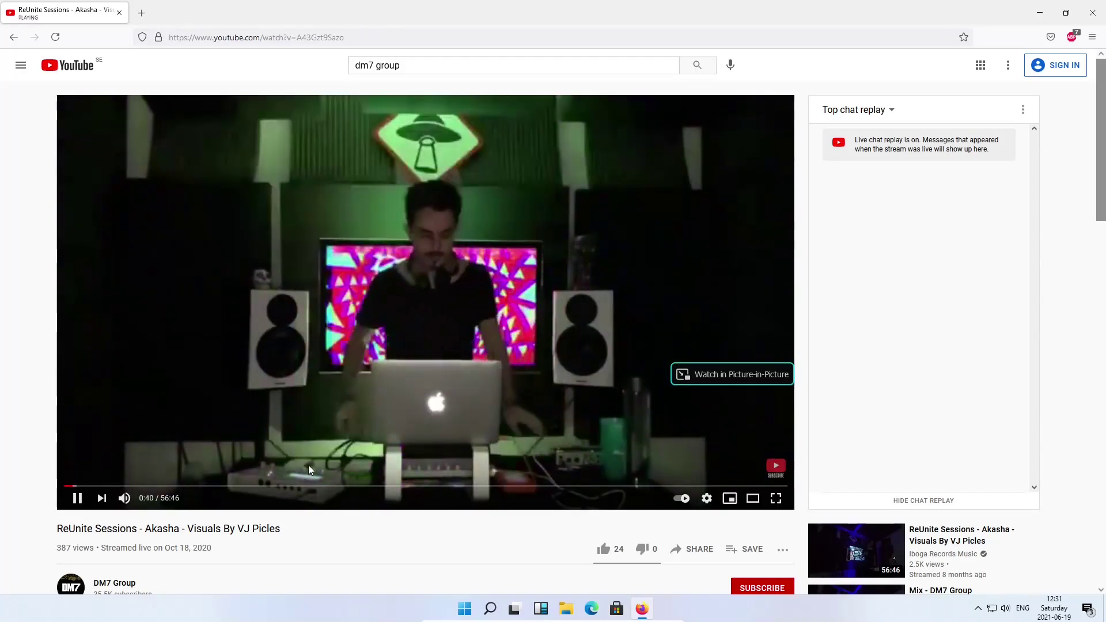
click(77, 499)
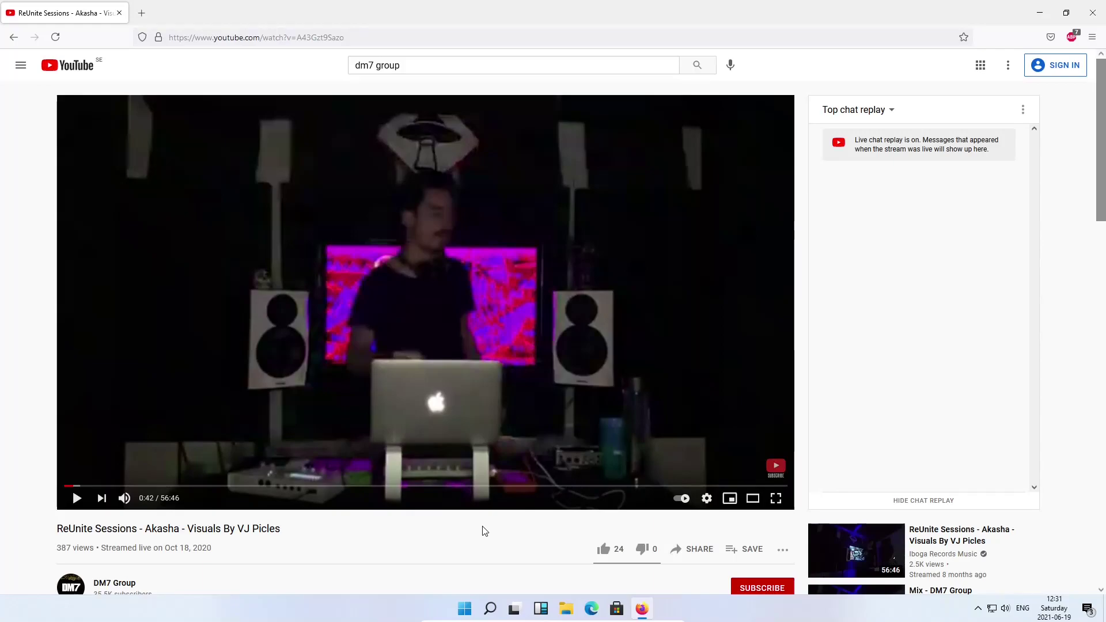
Turn the taskbar speaker volume up to 100 and resume the paused Akasha video
click(1003, 610)
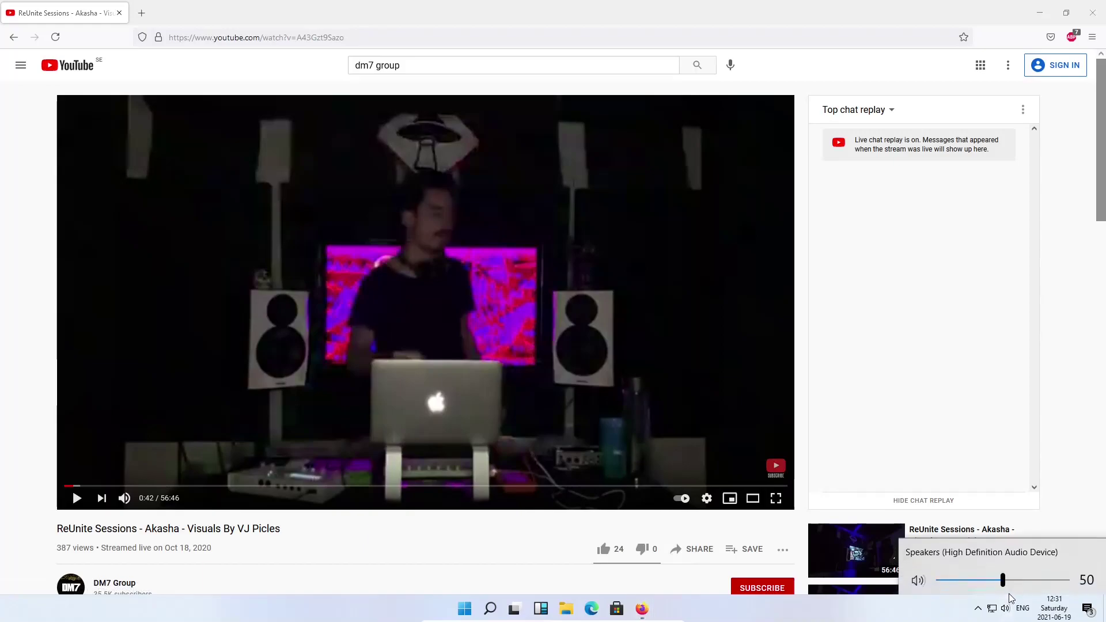
scroll(1016, 585, up, 2)
drag(1016, 585, 1070, 580)
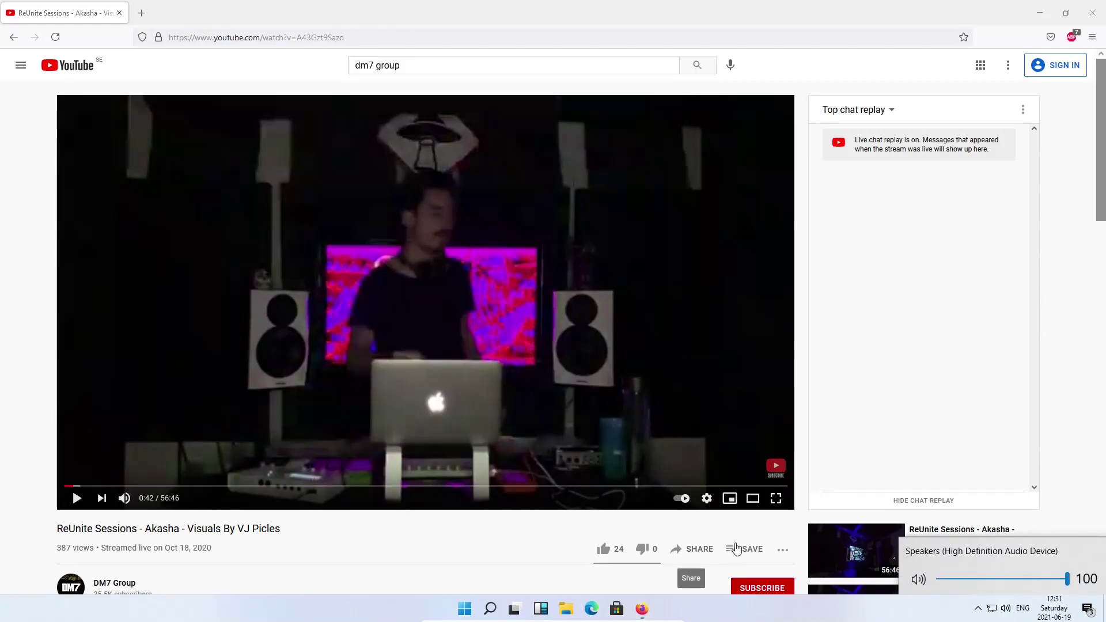
click(504, 533)
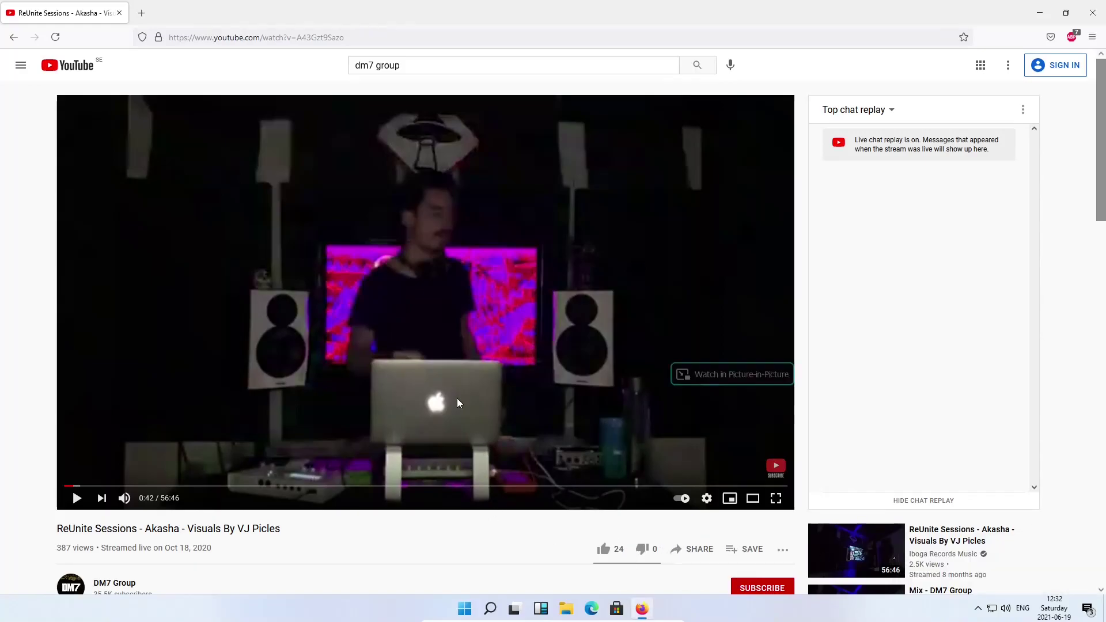
click(423, 385)
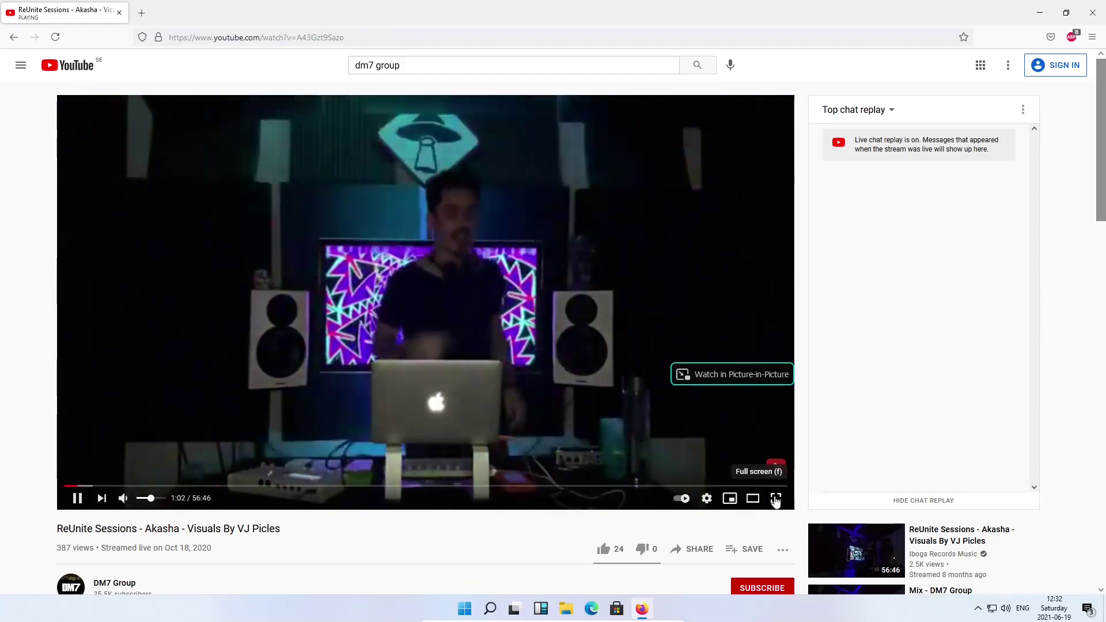
Toggle the Akasha video full screen on and off twice, then lower the player volume slightly
click(775, 499)
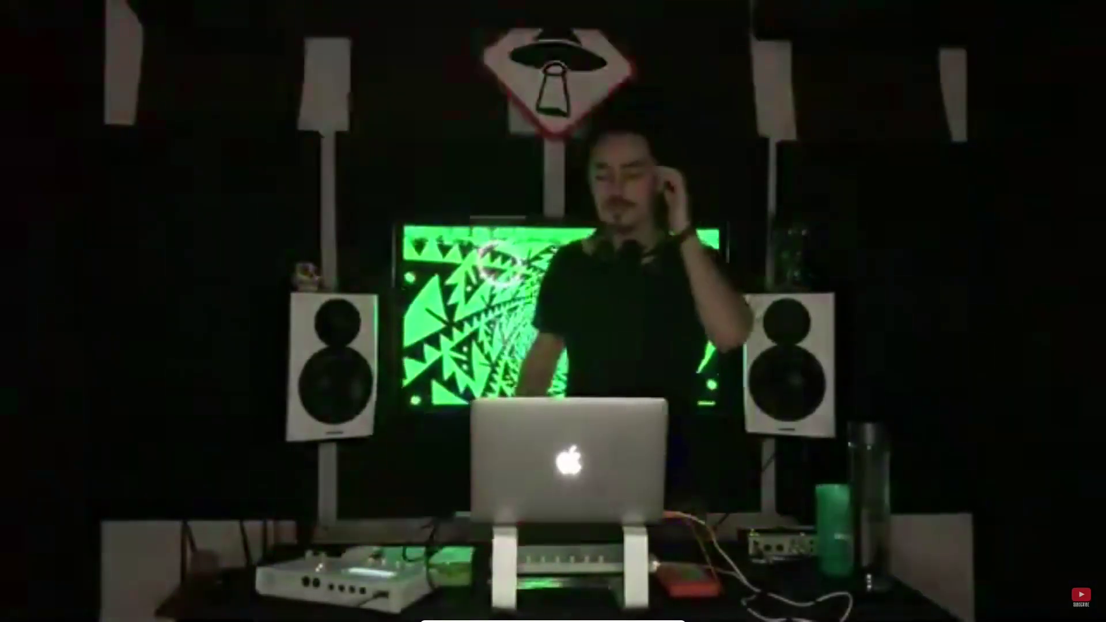
mouse_move(901, 482)
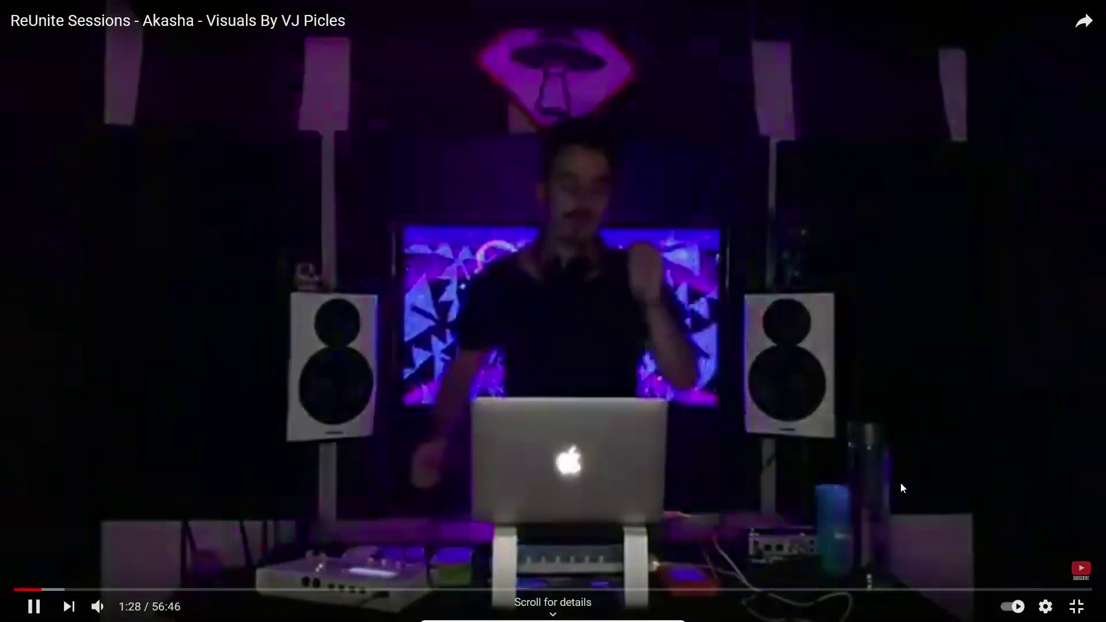
click(1075, 606)
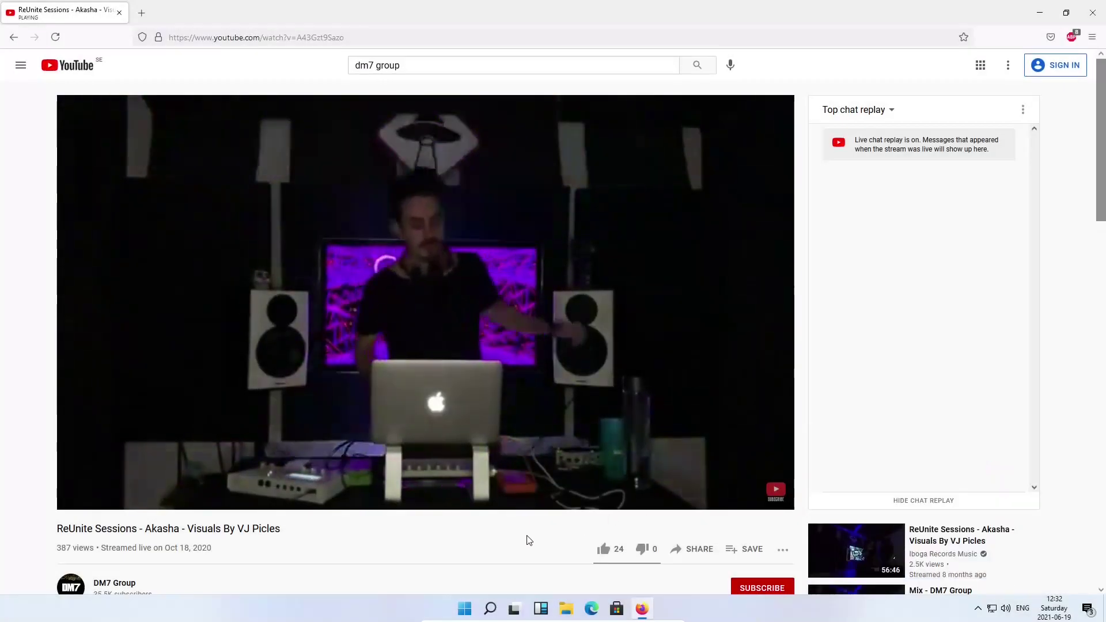
click(780, 500)
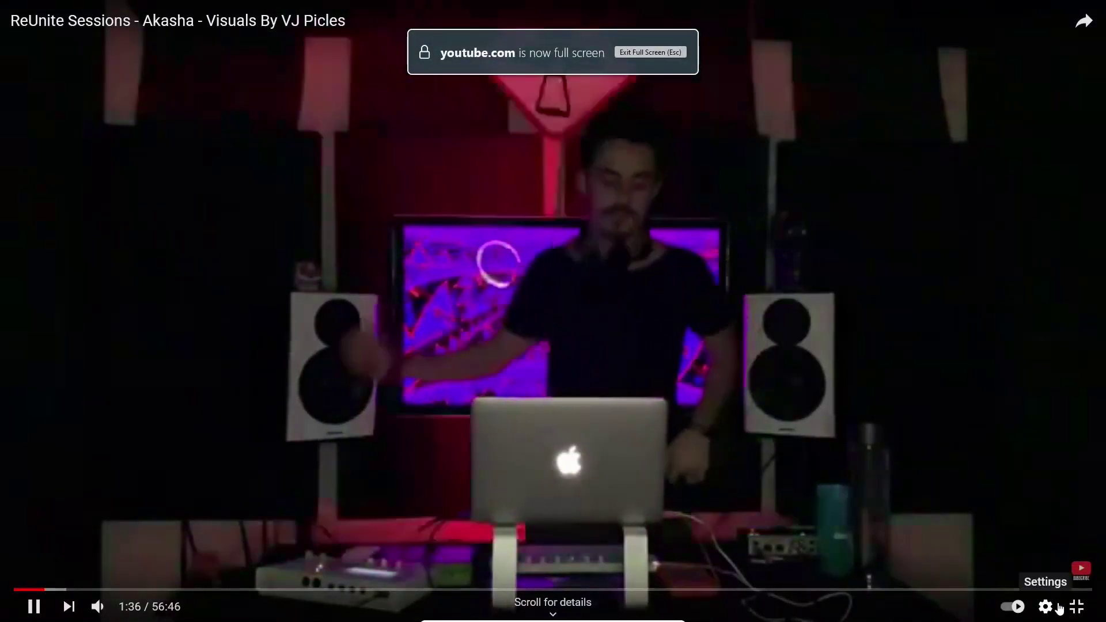
click(1075, 610)
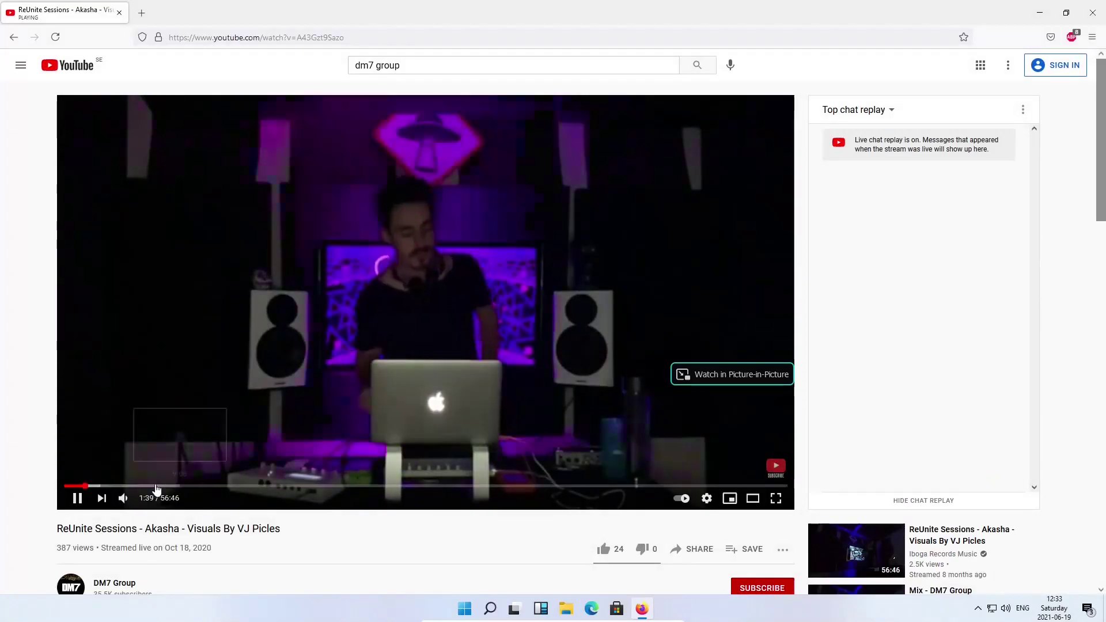
click(143, 502)
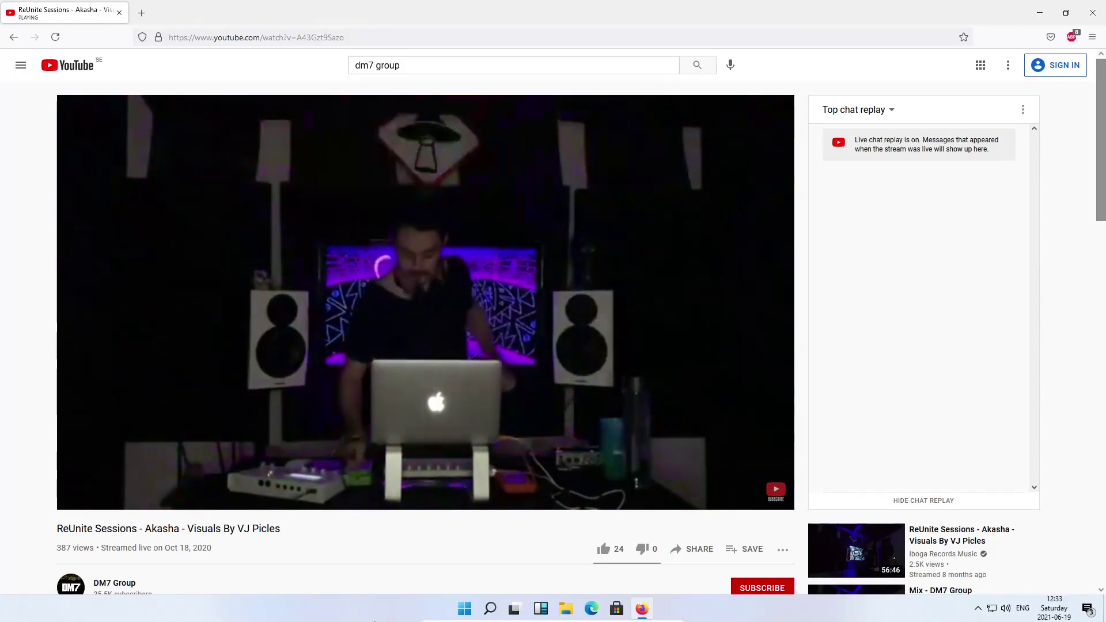
View the video full screen once more, then replace its tab with a blank new tab
mouse_move(473, 456)
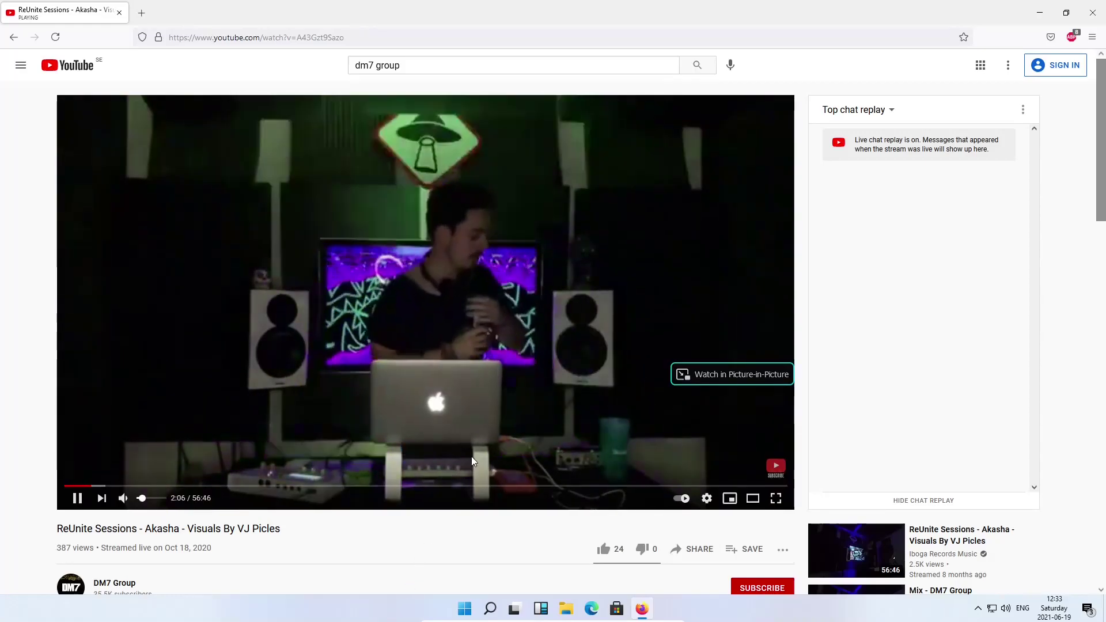
click(772, 498)
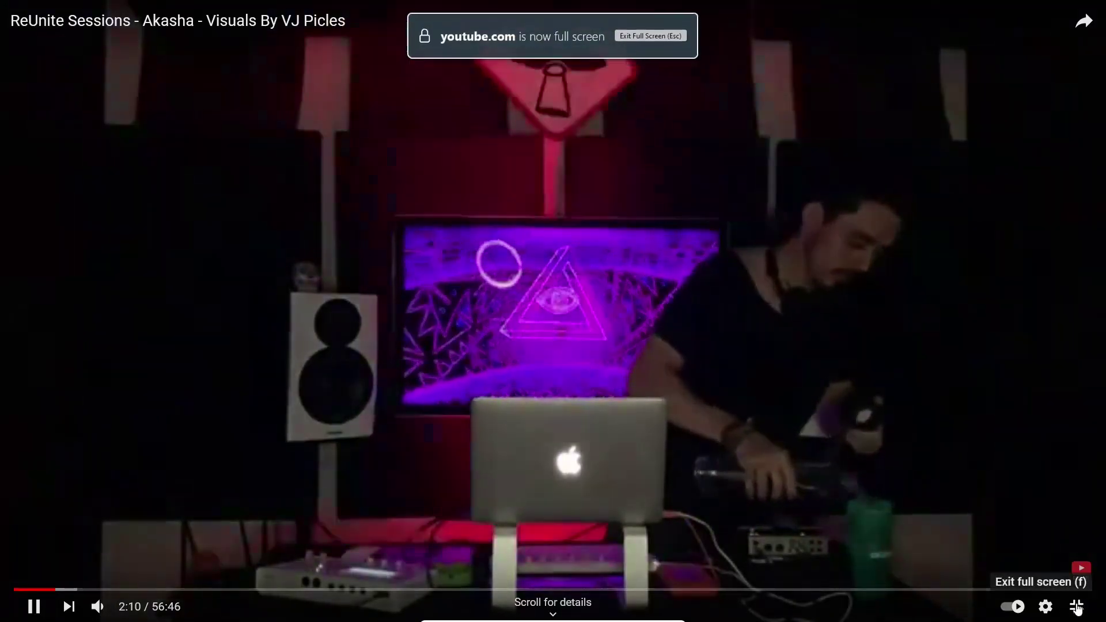
click(1077, 607)
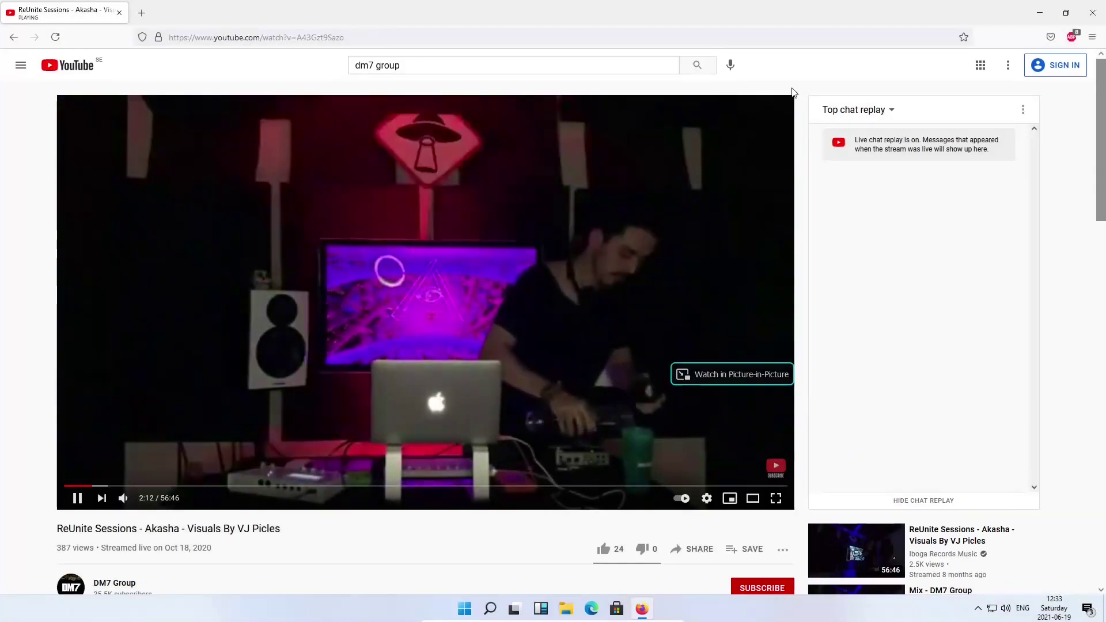
click(142, 15)
click(119, 14)
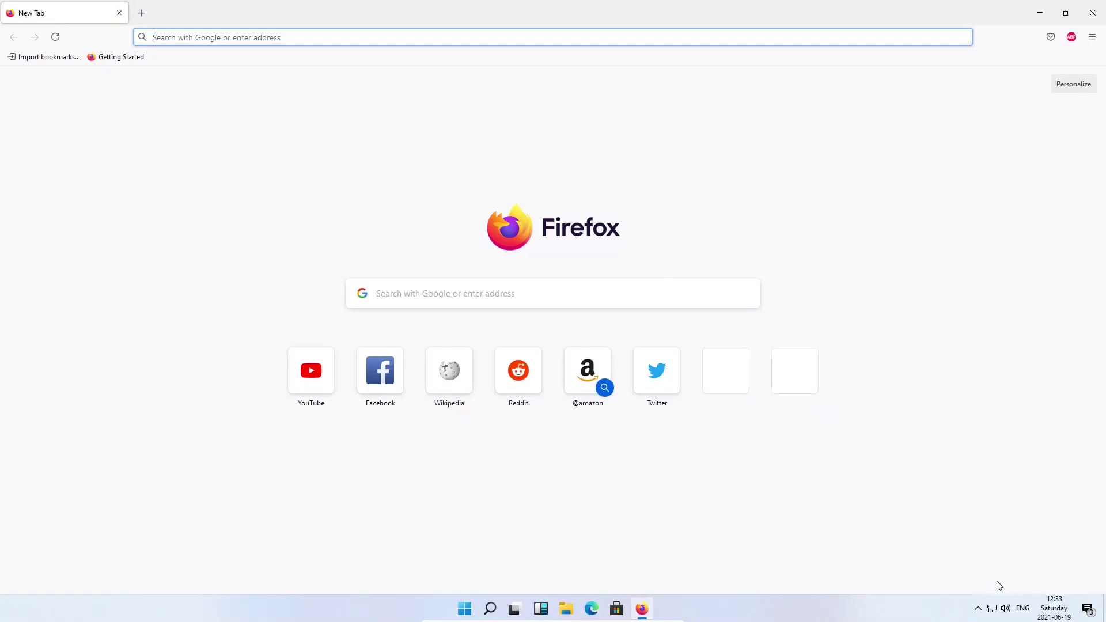
Turn the system volume down to 0 and close the Firefox window
click(1008, 610)
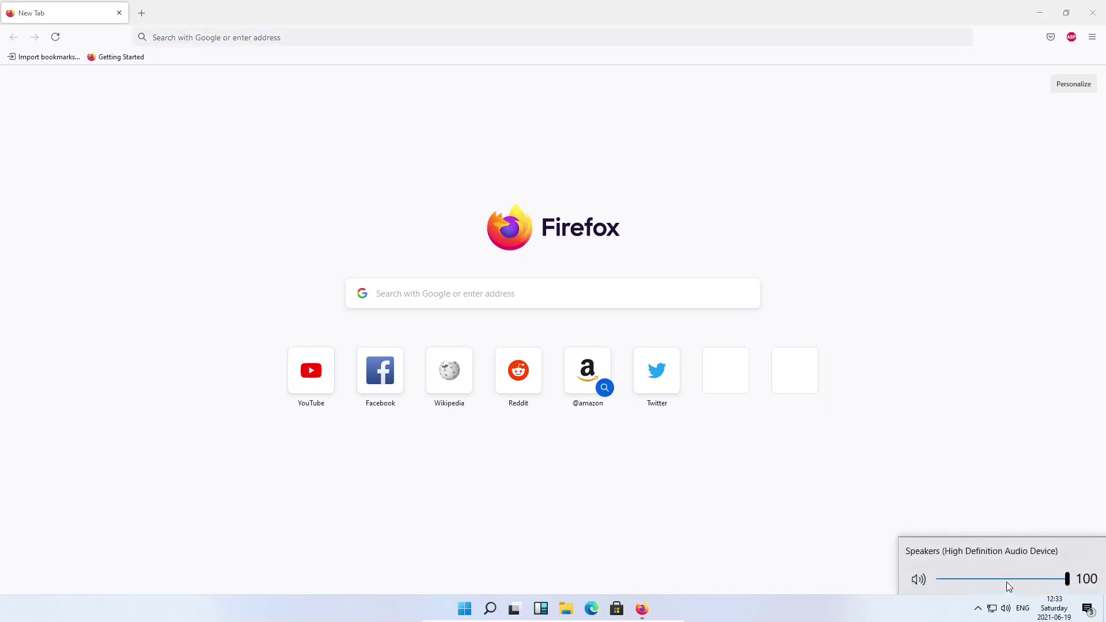
drag(1007, 582, 849, 536)
click(821, 526)
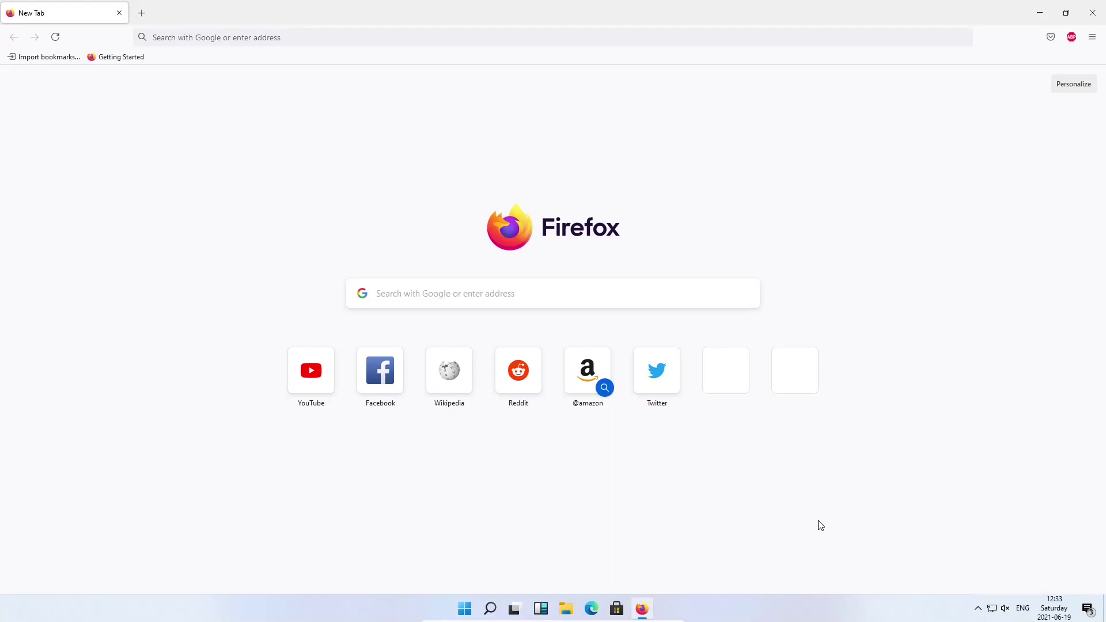
click(1087, 15)
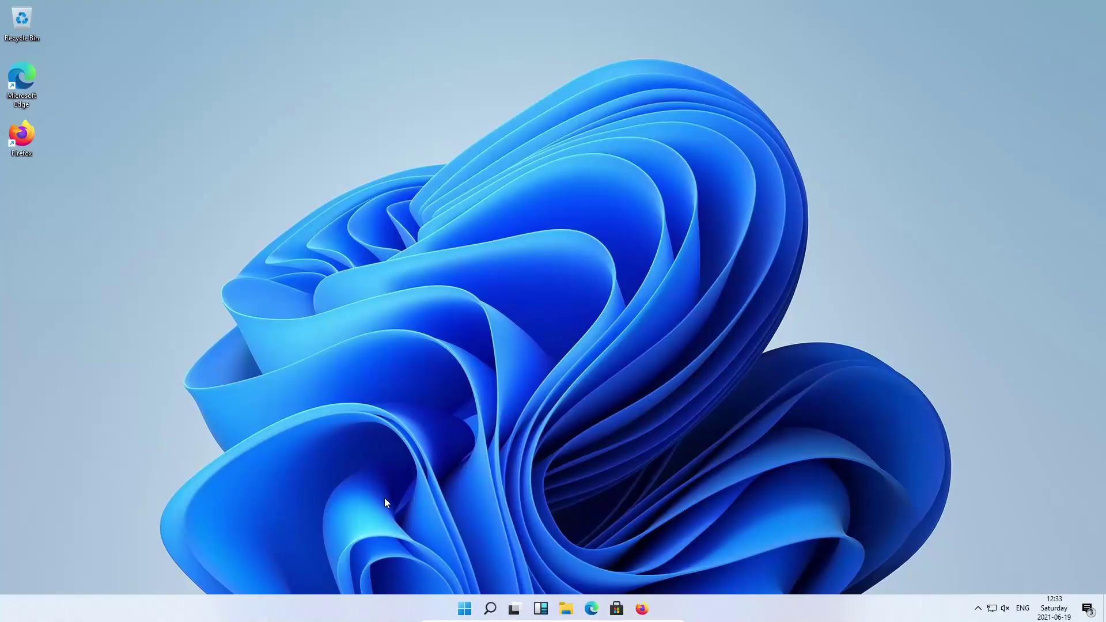
Restart Windows from the Start menu's power options
click(465, 609)
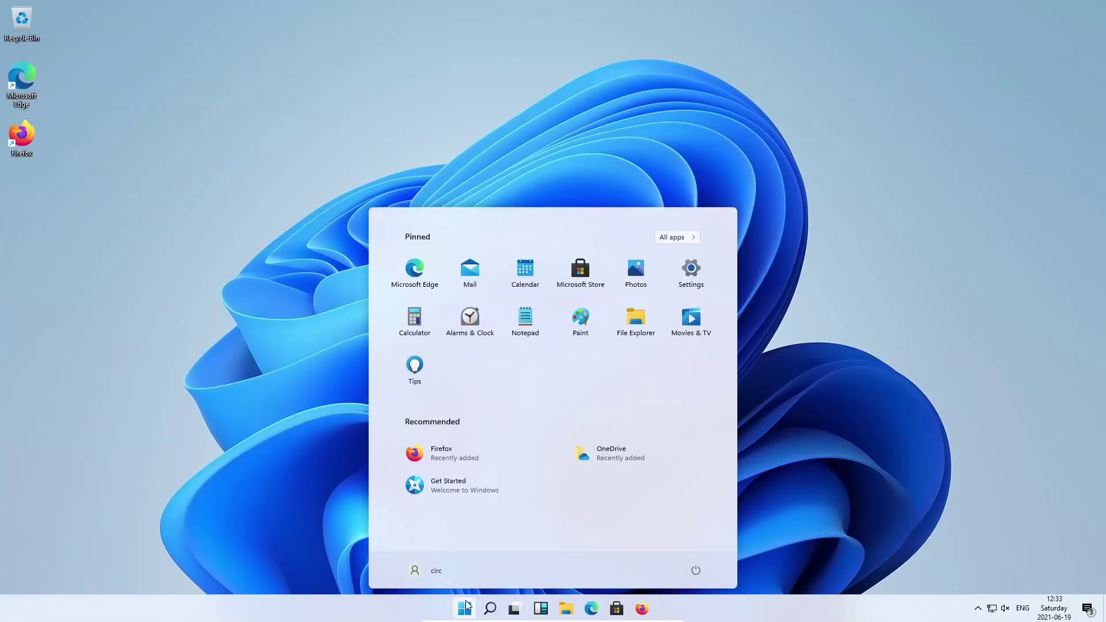
click(696, 569)
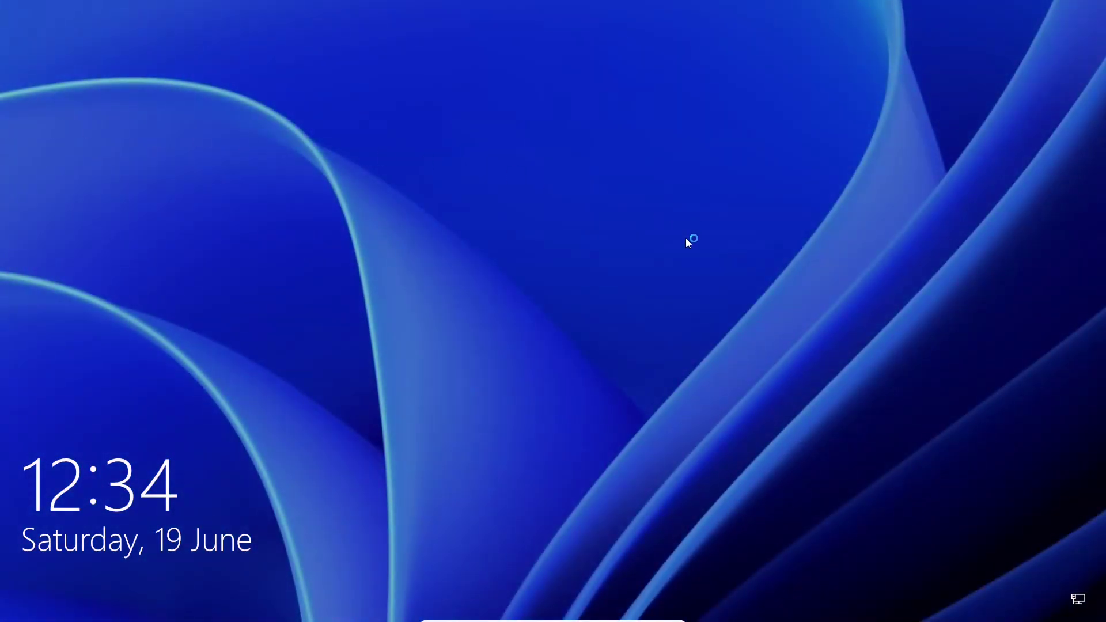
Sign in from the lock screen with the account password, then unmute the speakers at volume 54
click(552, 321)
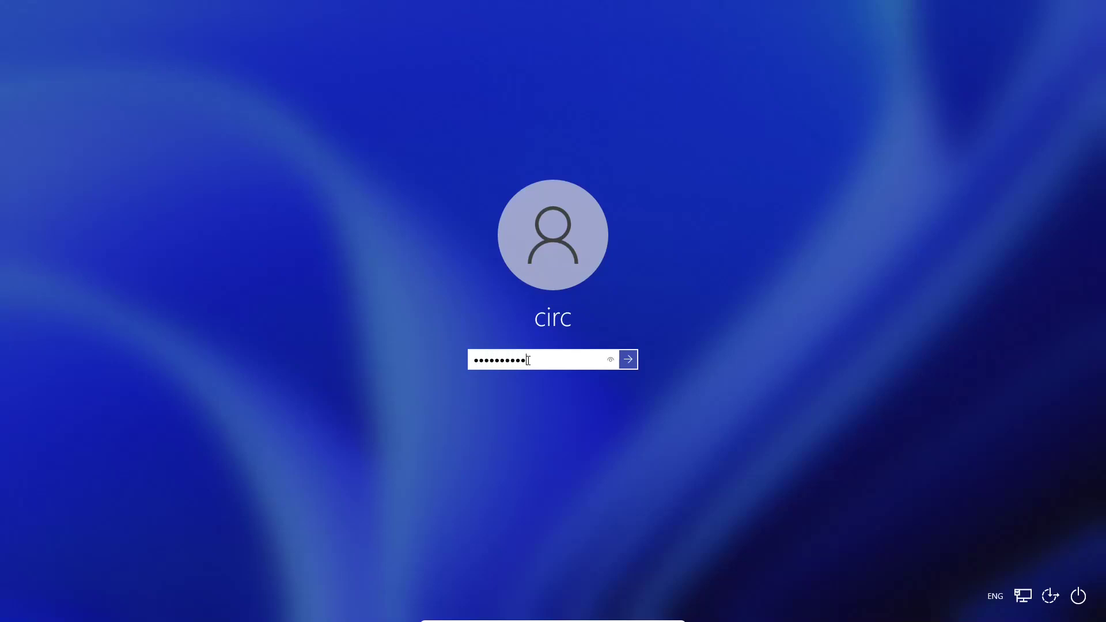
key(Return)
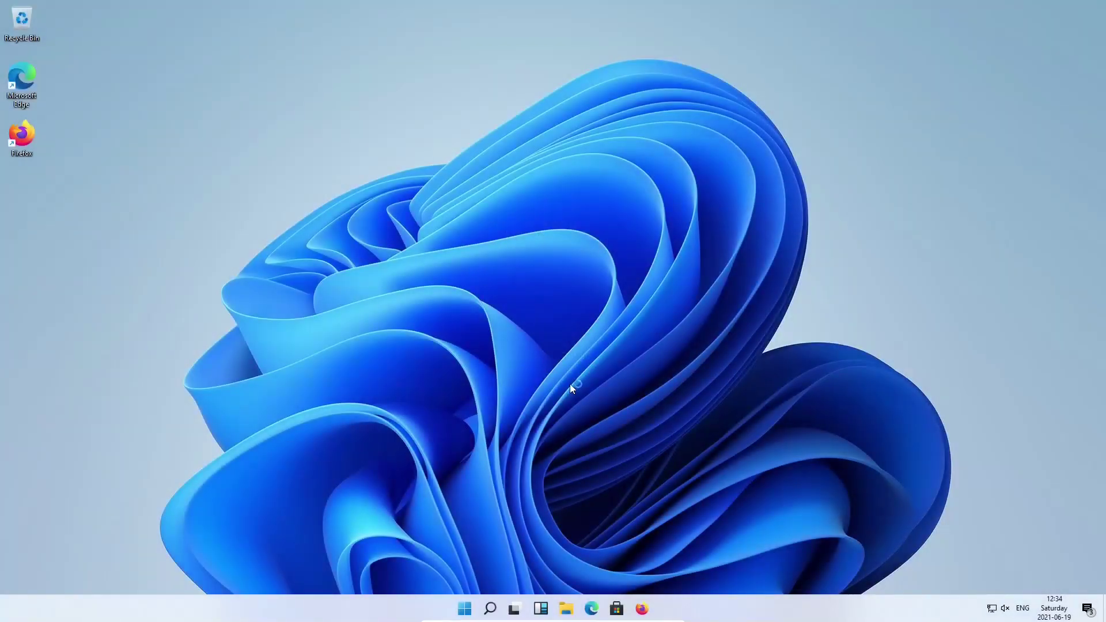
click(1010, 610)
click(1009, 579)
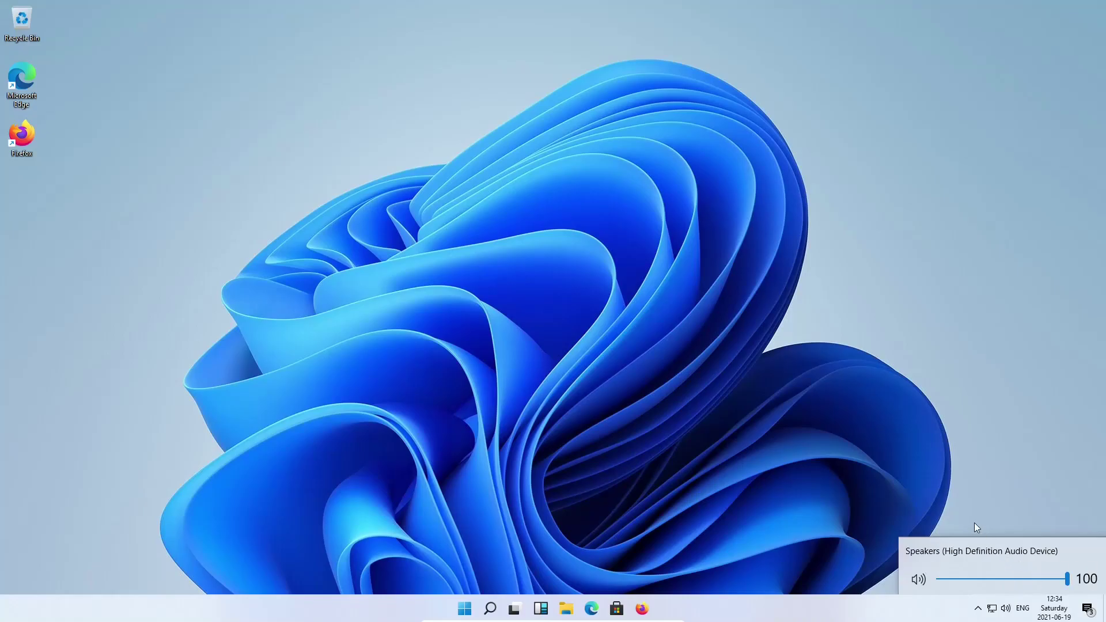
Search Google for 'spotify' in Firefox and open the Spotify Premium site
click(924, 487)
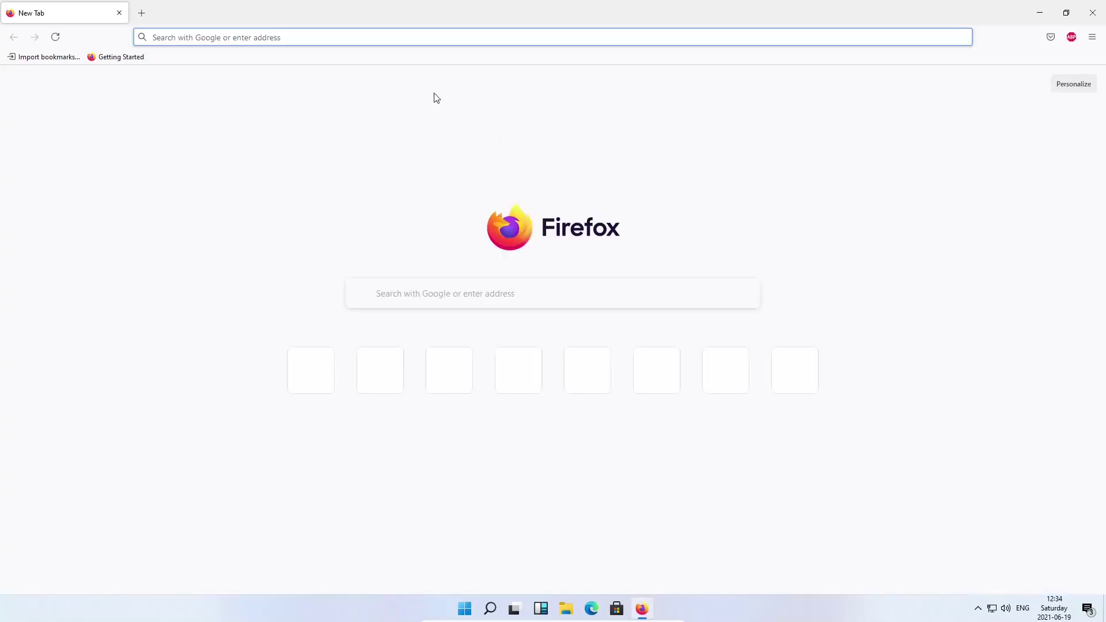
text(spotify)
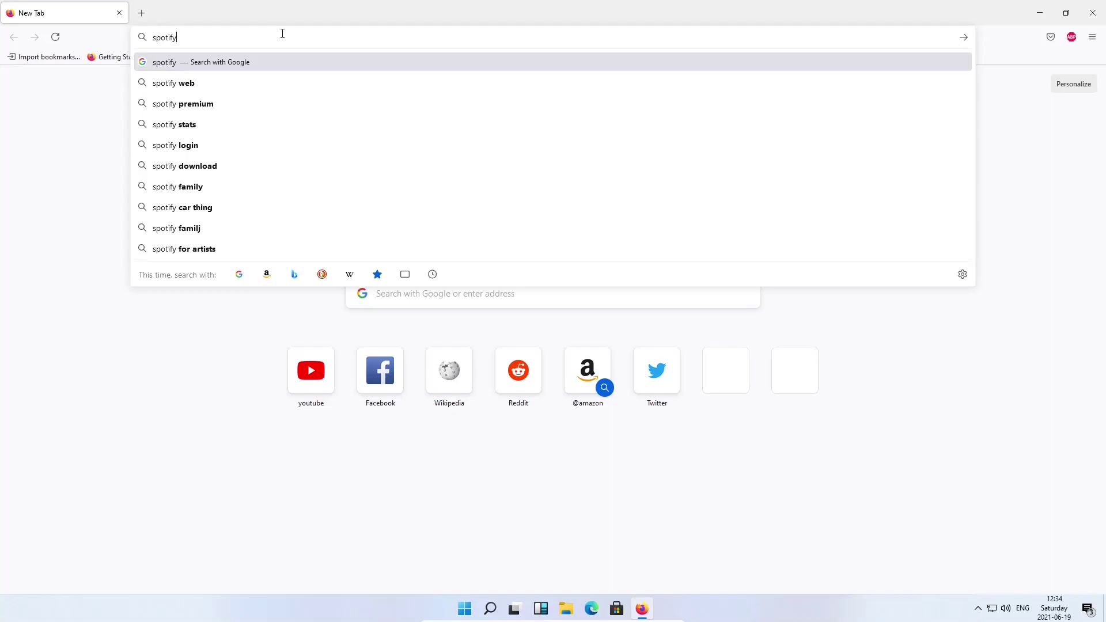
key(Return)
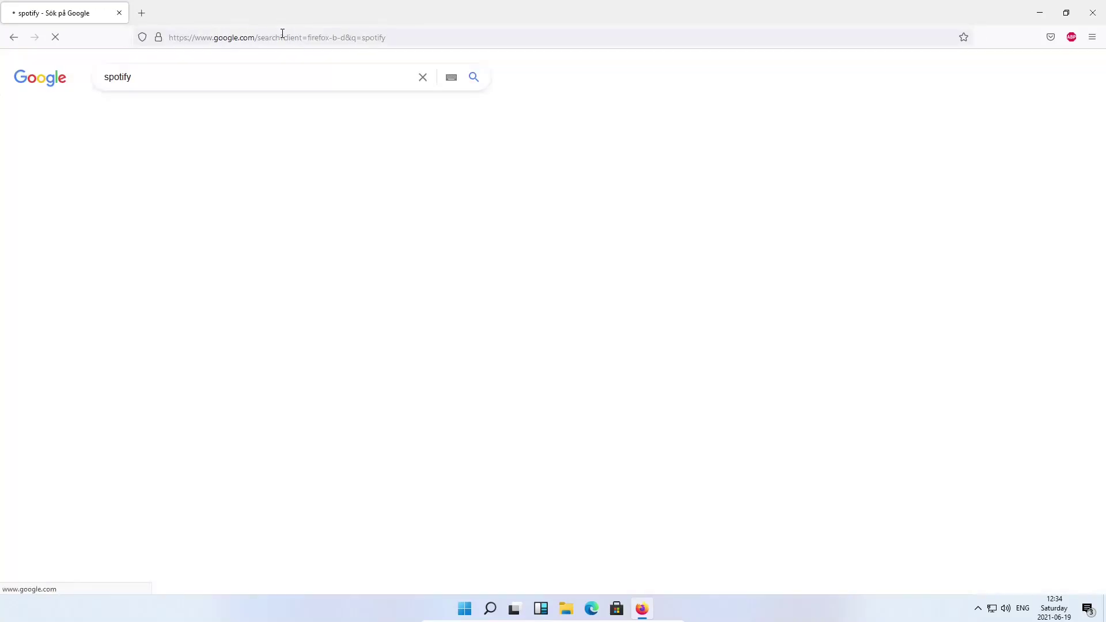
click(348, 181)
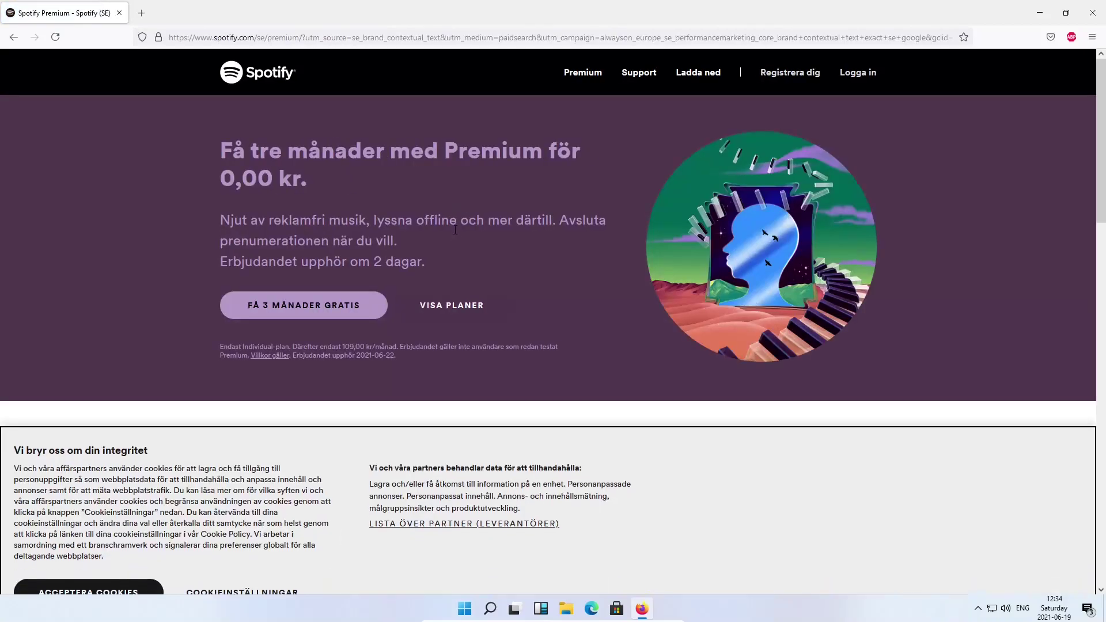
Accept cookies, download SpotifySetup.exe for Windows and run the installer
click(144, 560)
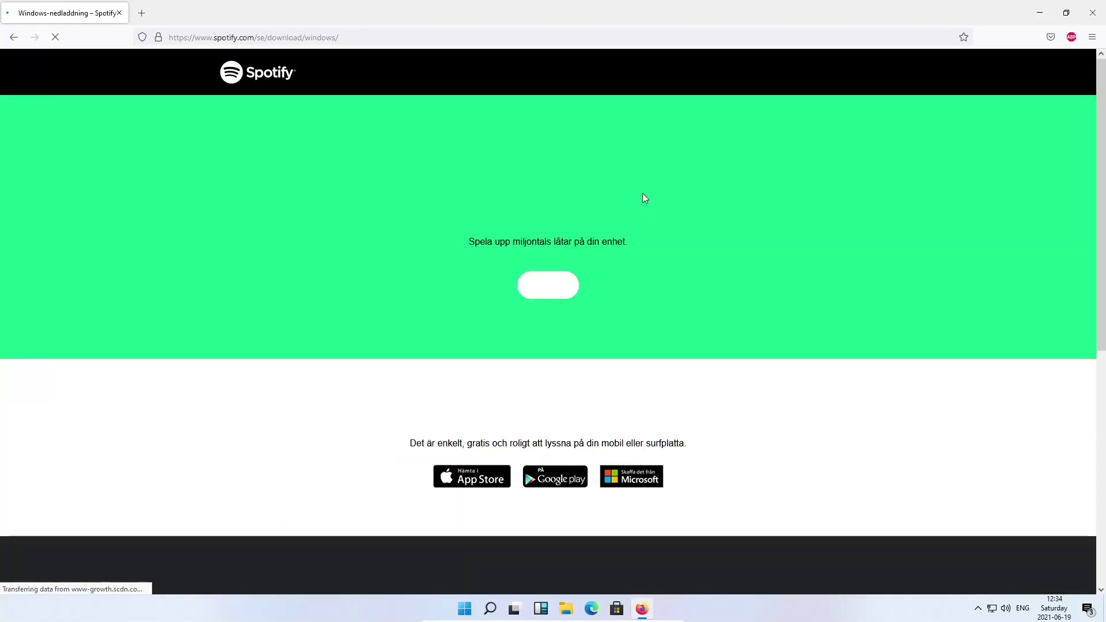
click(542, 324)
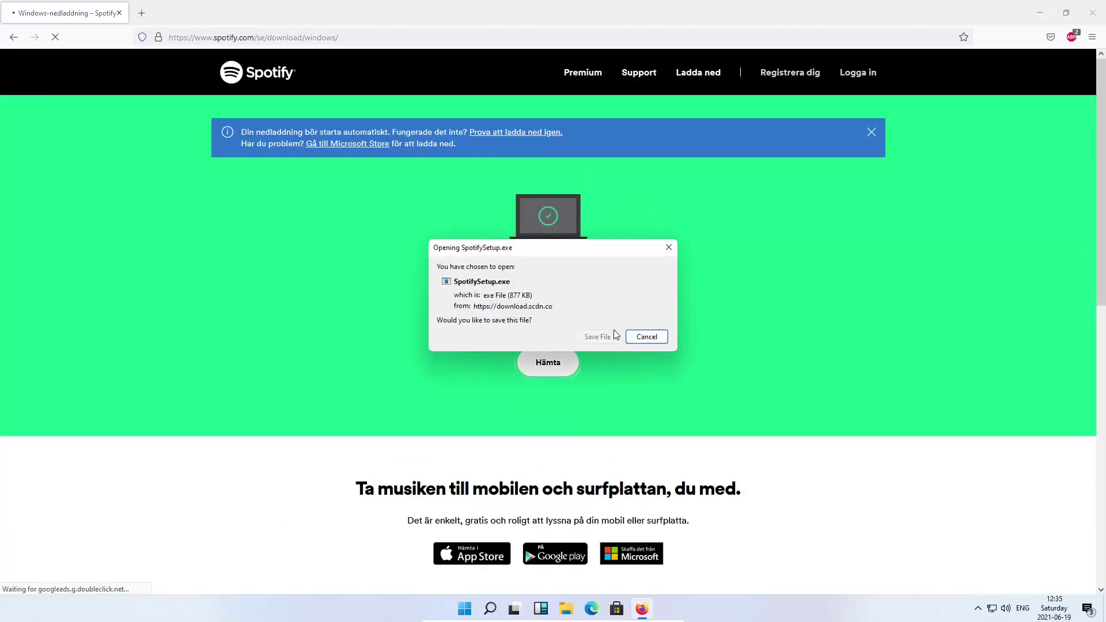
click(598, 337)
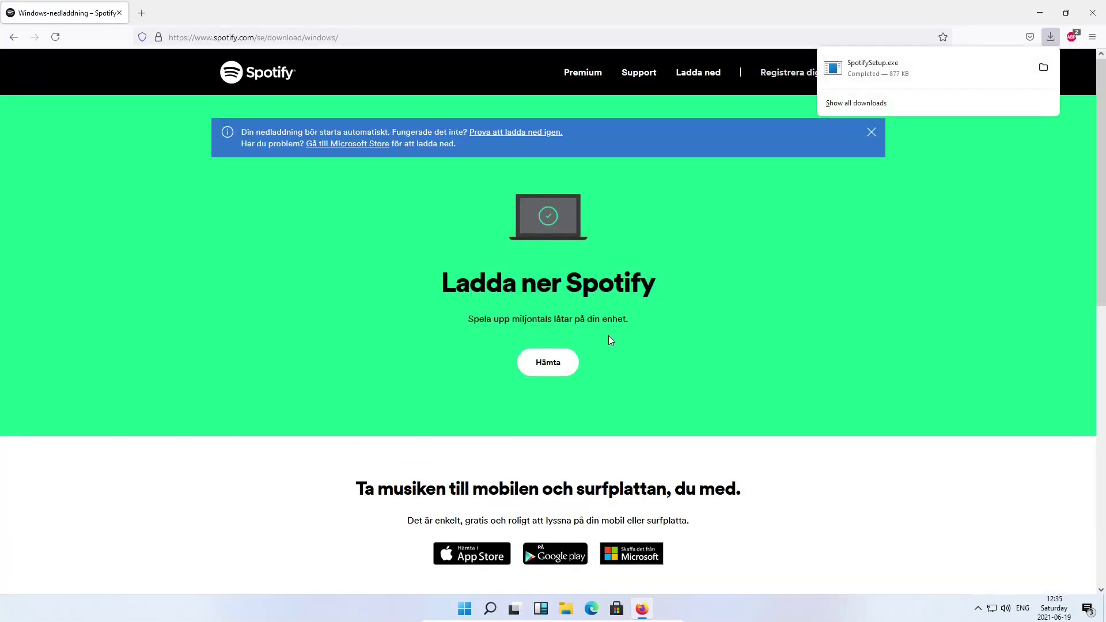
click(866, 73)
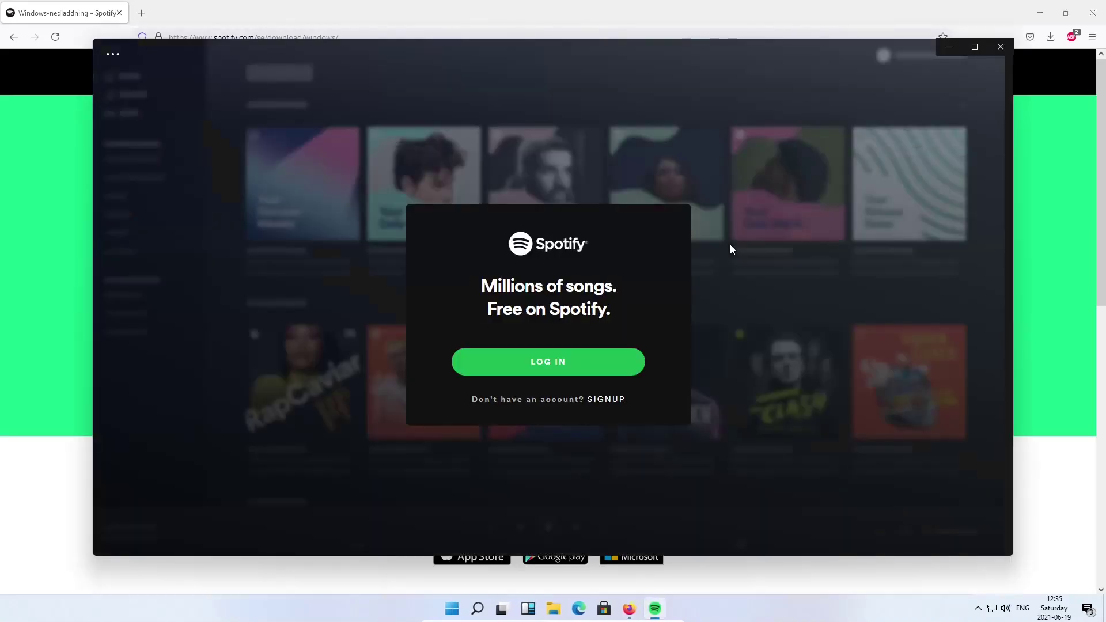
Log in to the installed Spotify app and allow it through the firewall on private and public networks
click(606, 358)
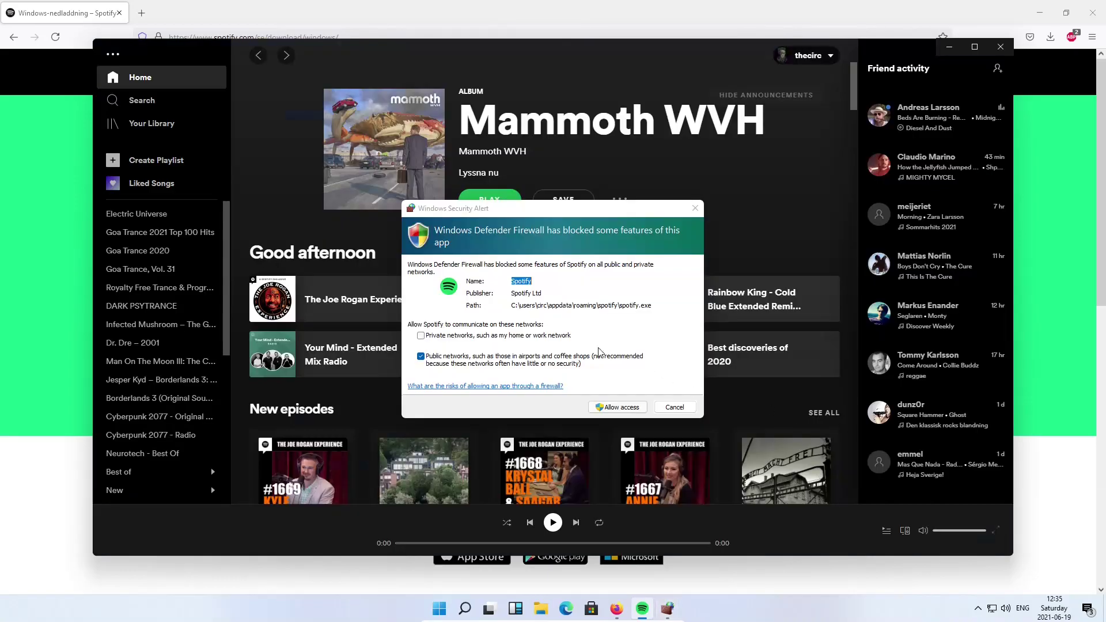
click(521, 229)
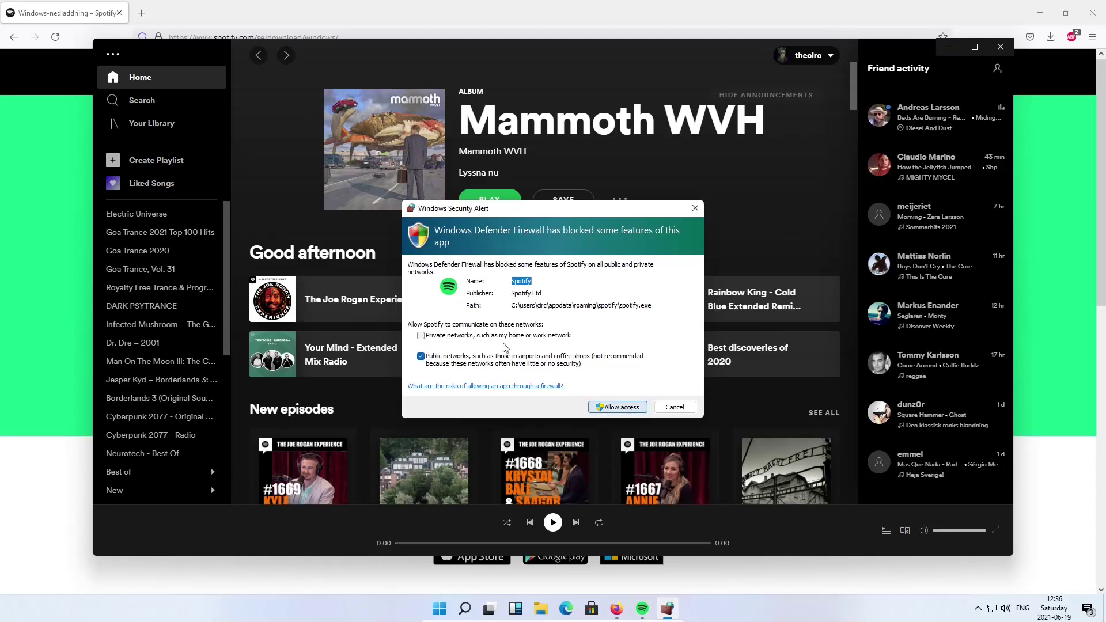
click(461, 336)
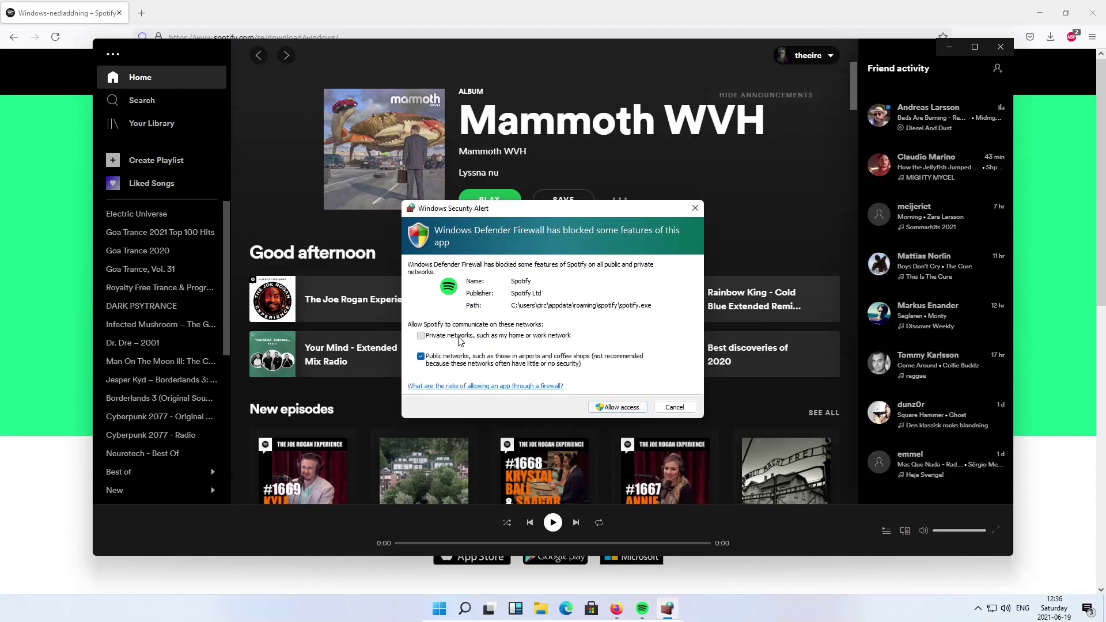
Allow Spotify through the firewall, maximize it, and turn off friends' listening activity in Settings
click(620, 407)
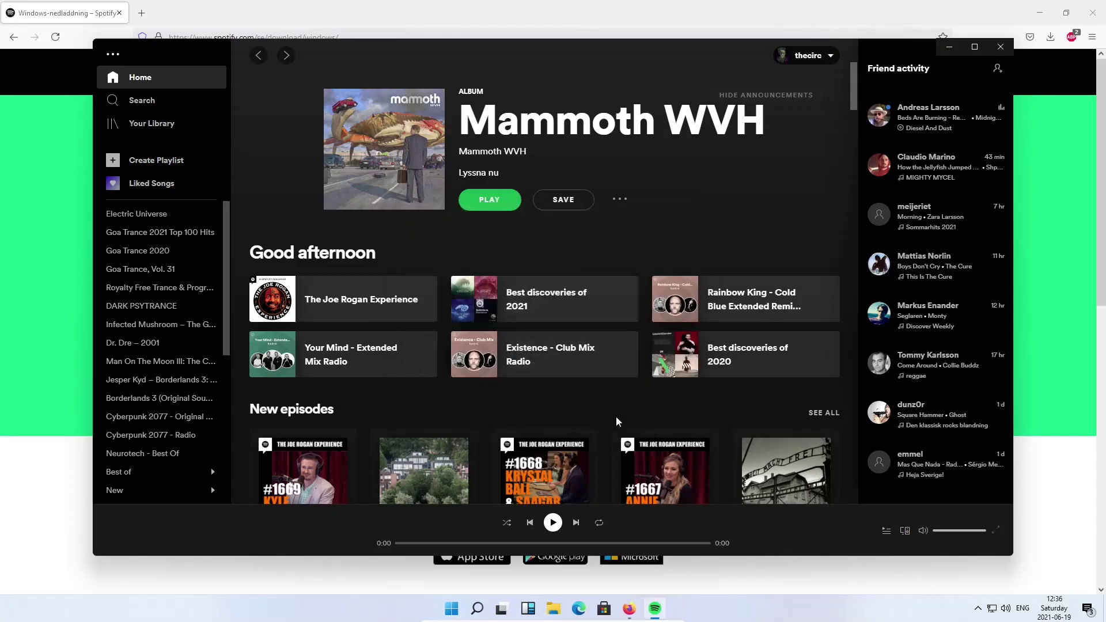
double_click(728, 51)
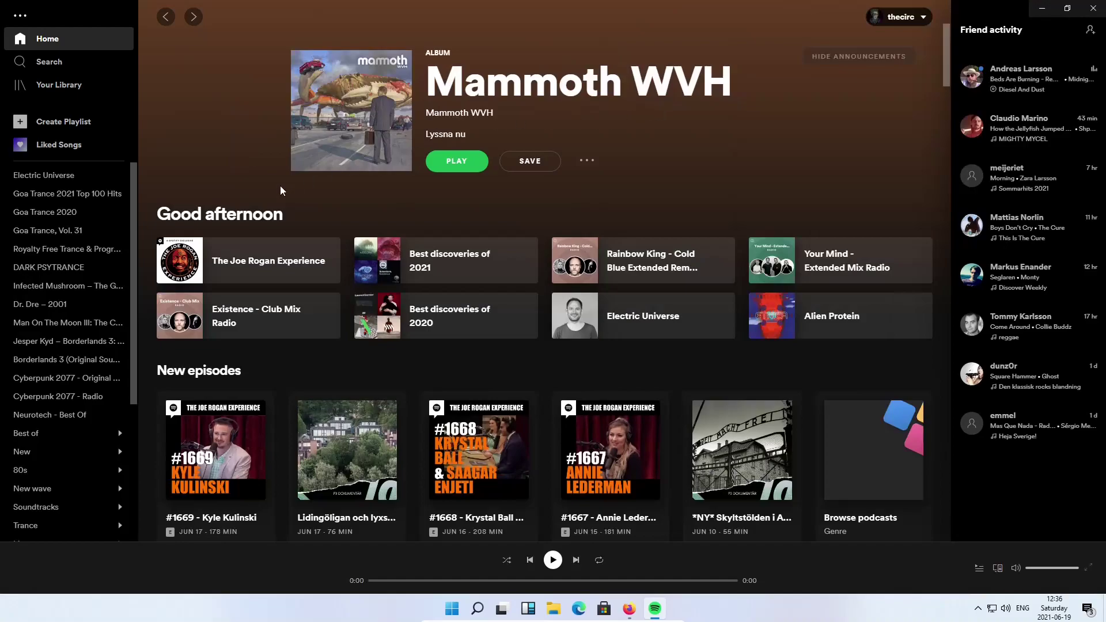
click(918, 17)
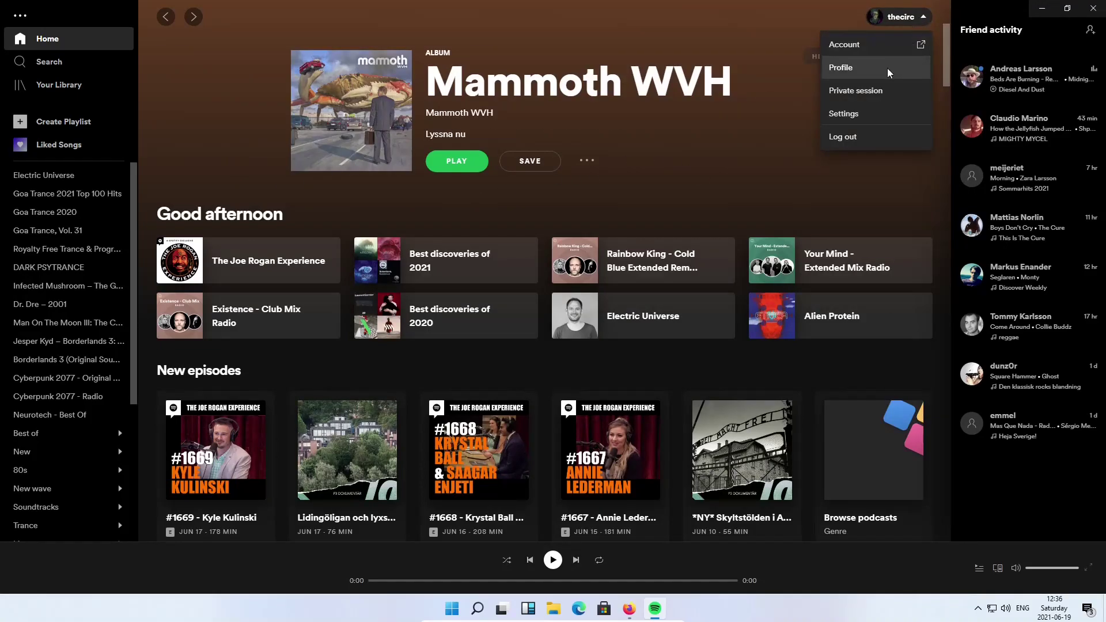
click(873, 111)
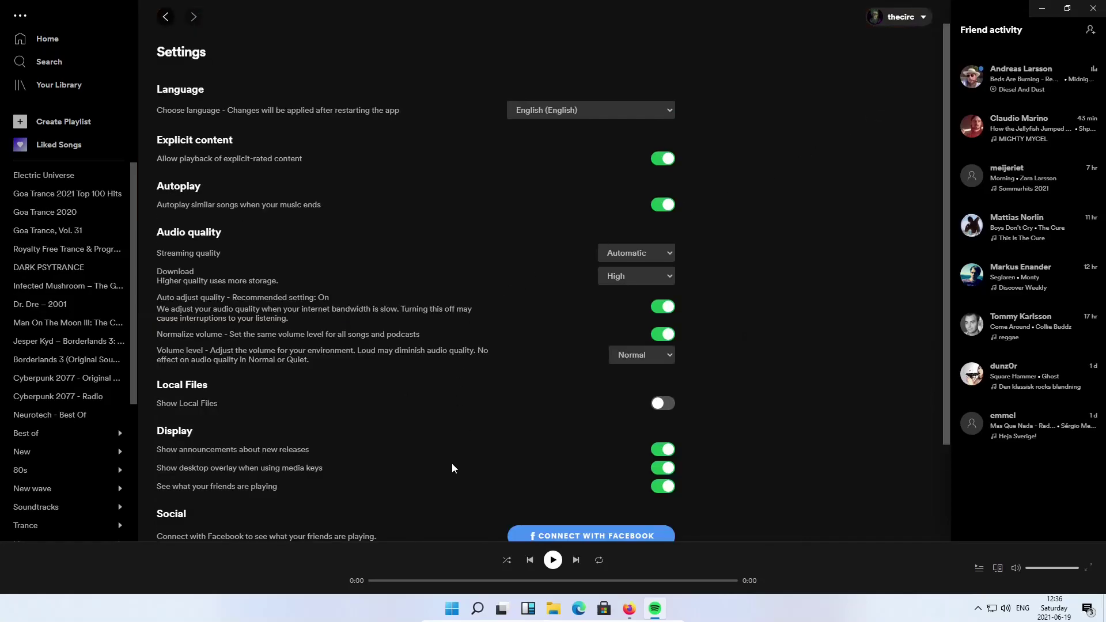
click(663, 488)
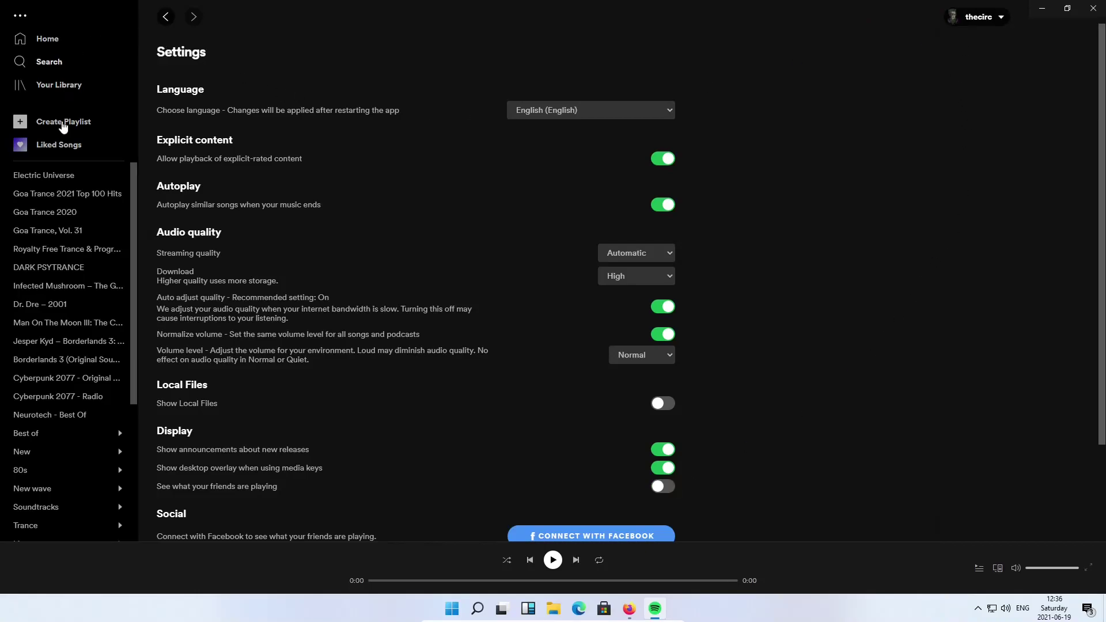
Expand the Best of folder and open the Best discoveries of 2021 playlist
click(88, 438)
click(87, 447)
click(95, 434)
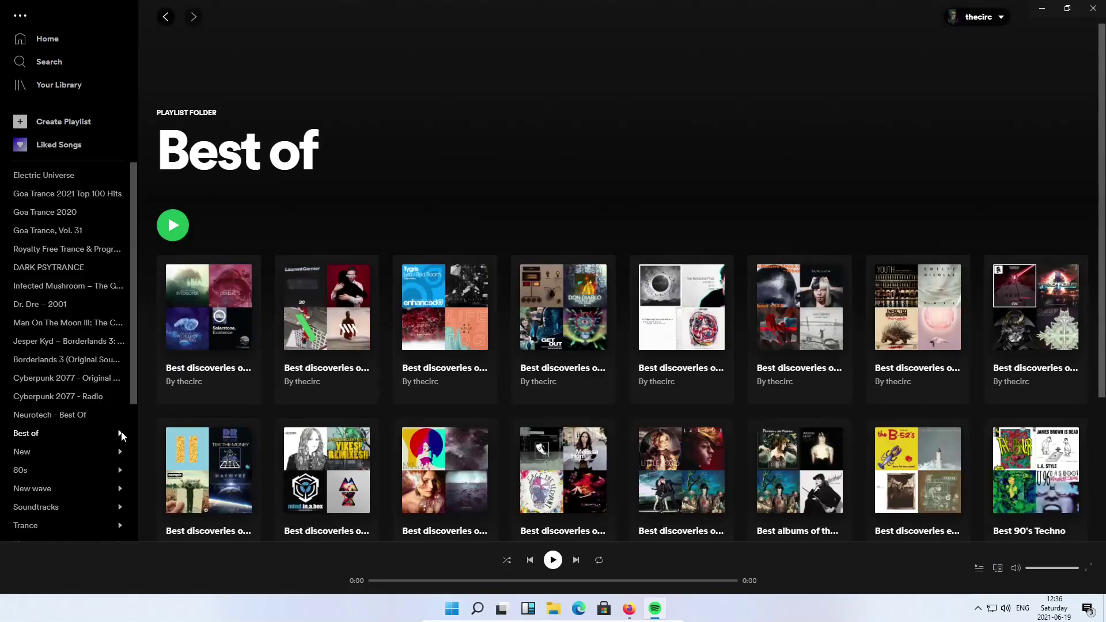
click(120, 433)
click(98, 453)
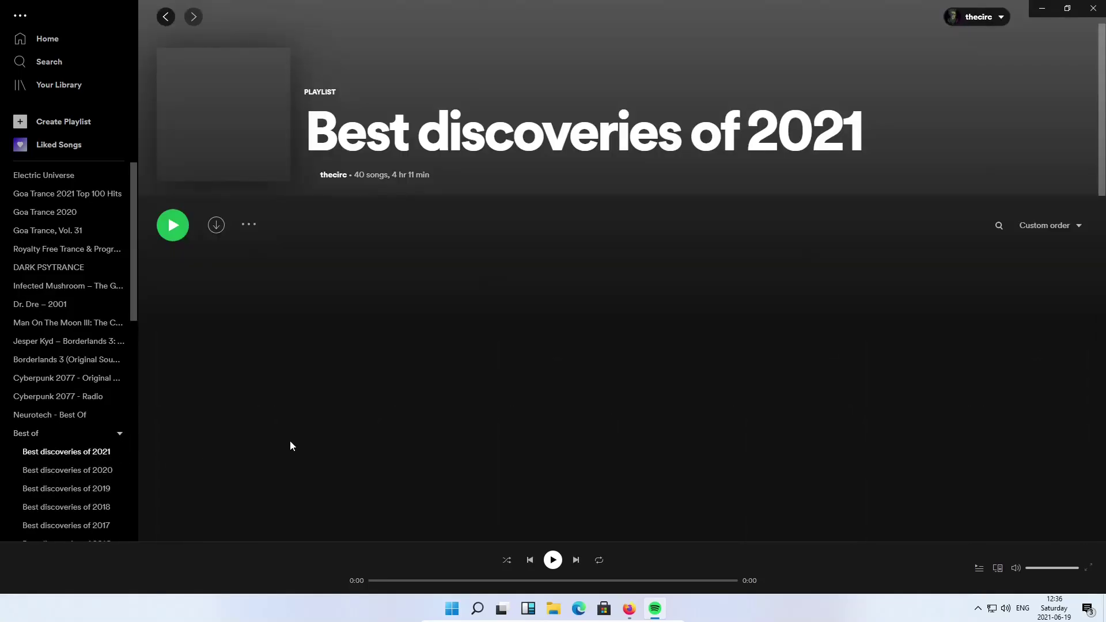
scroll(464, 406, down, 6)
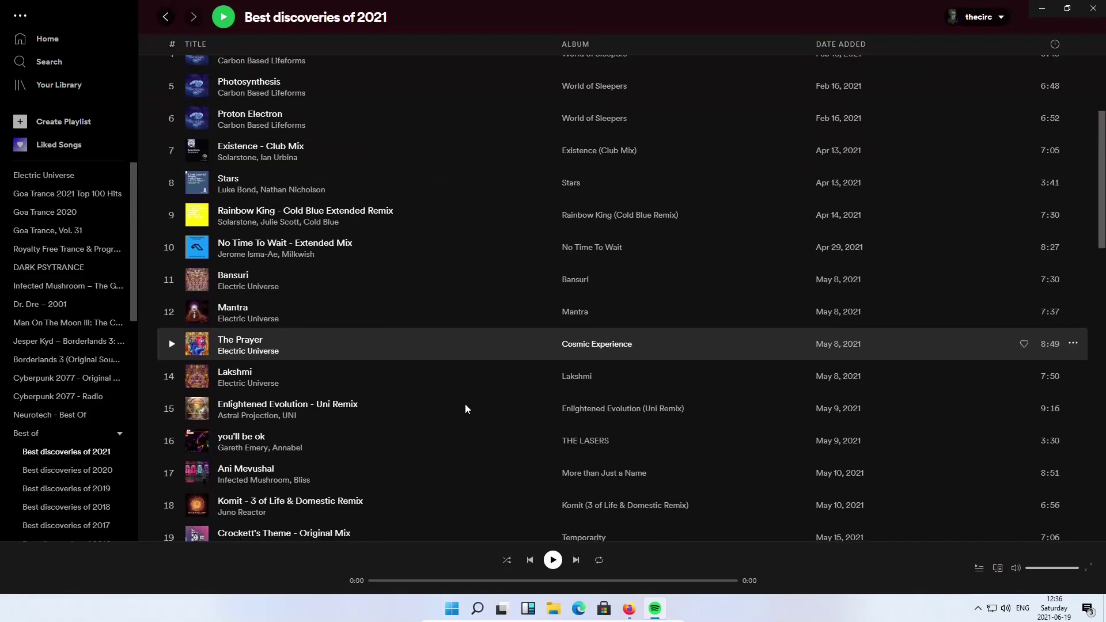
scroll(465, 406, down, 1)
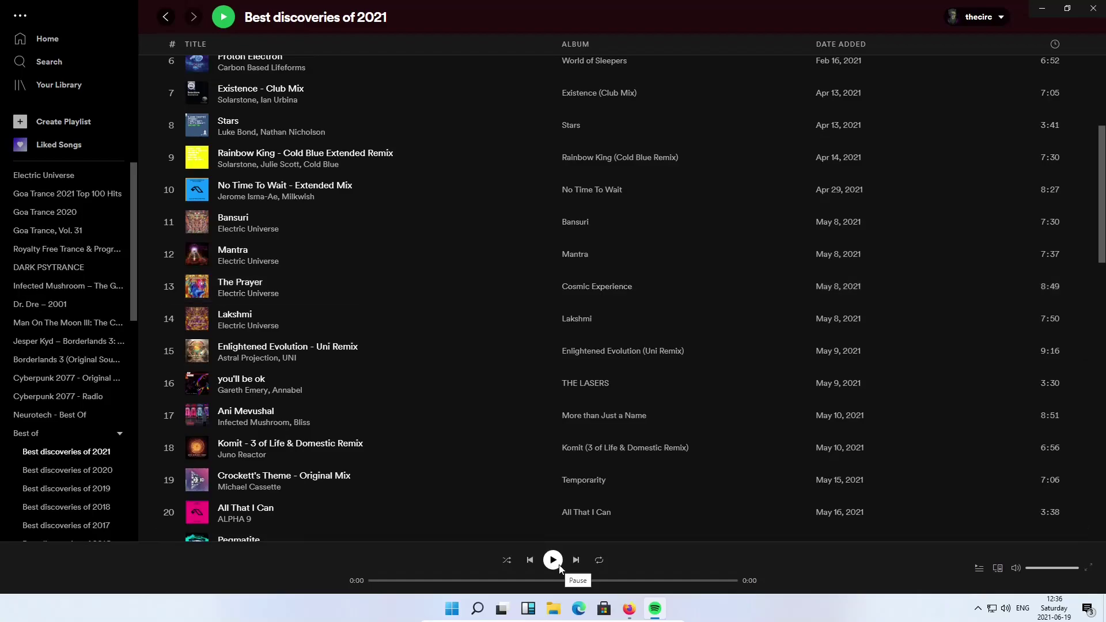
Play Lakshmi at a lower volume, briefly switch to The Prayer, then pause Lakshmi
double_click(388, 328)
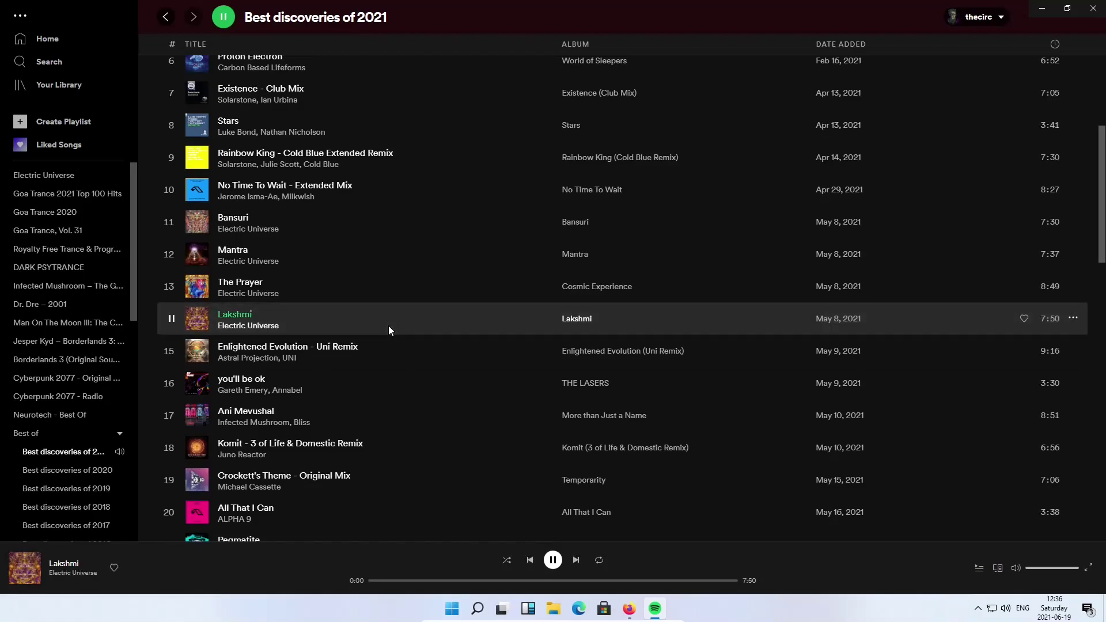
drag(1026, 568, 1062, 569)
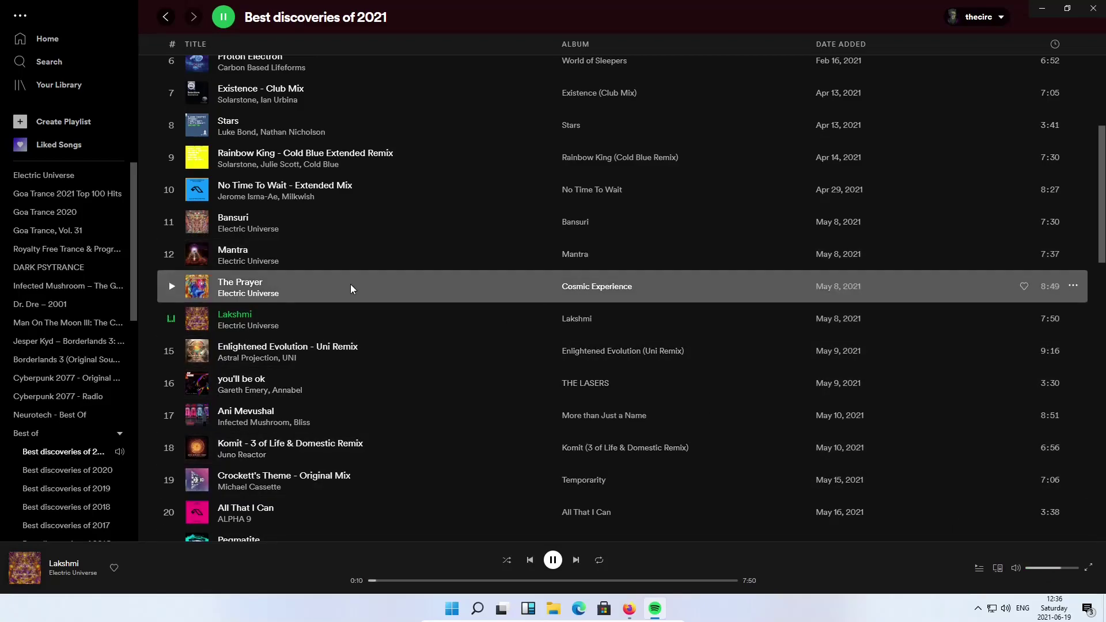
double_click(351, 285)
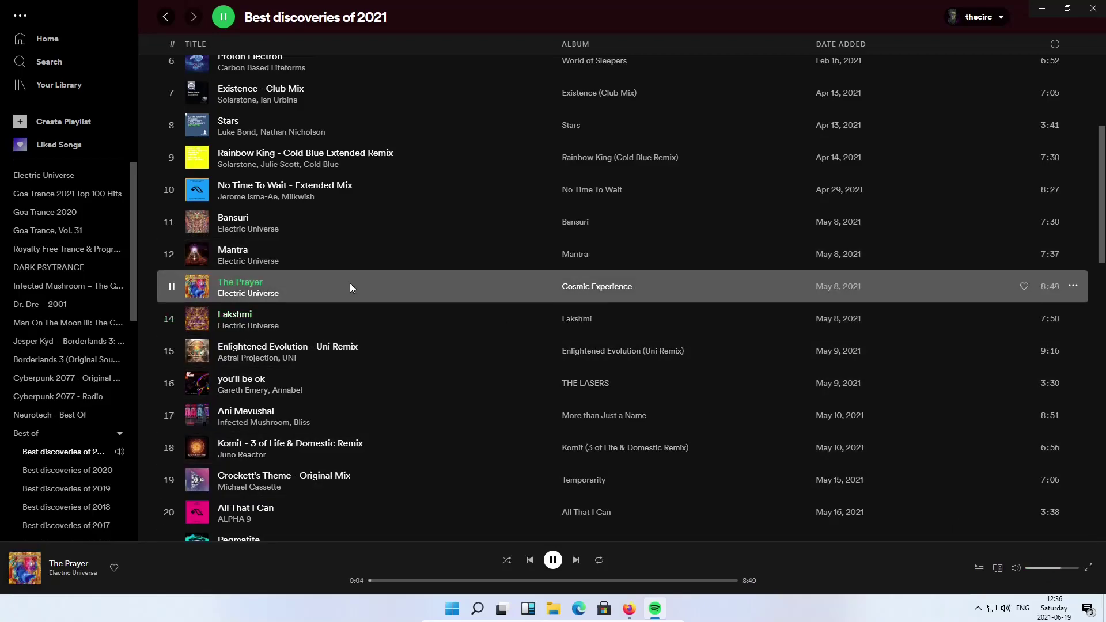
double_click(376, 317)
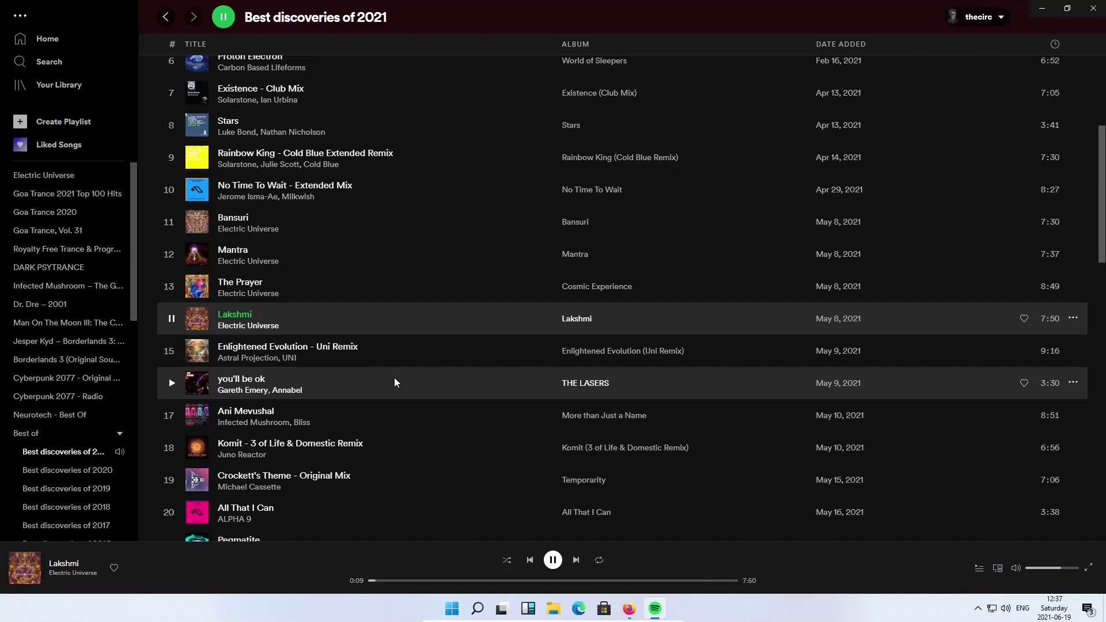
key(space)
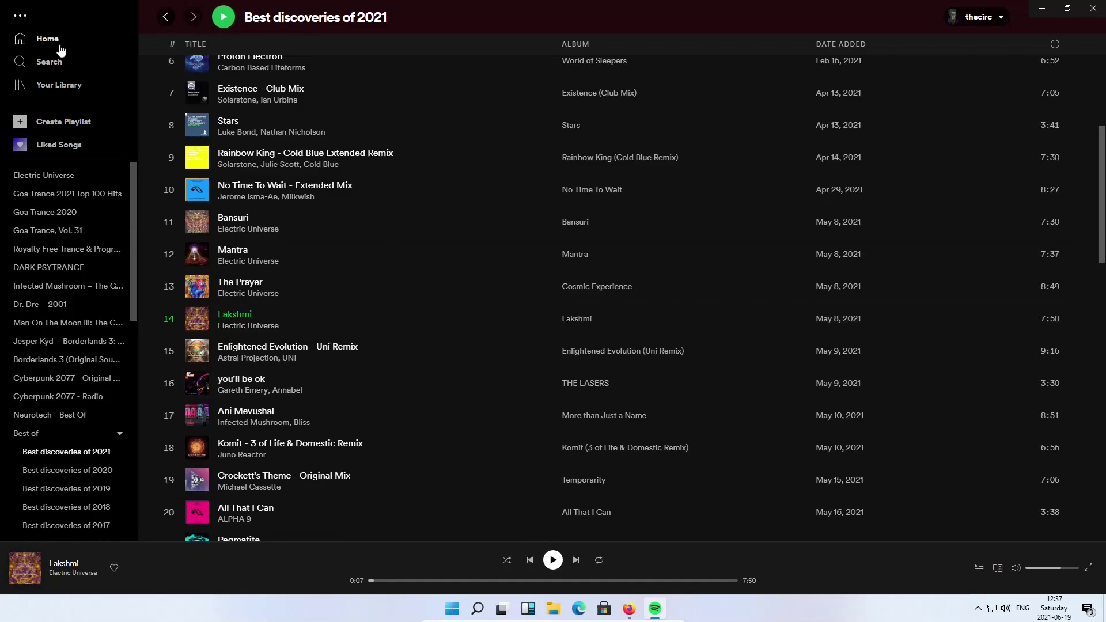
Search 'joe rogan' and play episode 1670 of The Joe Rogan Experience
click(51, 62)
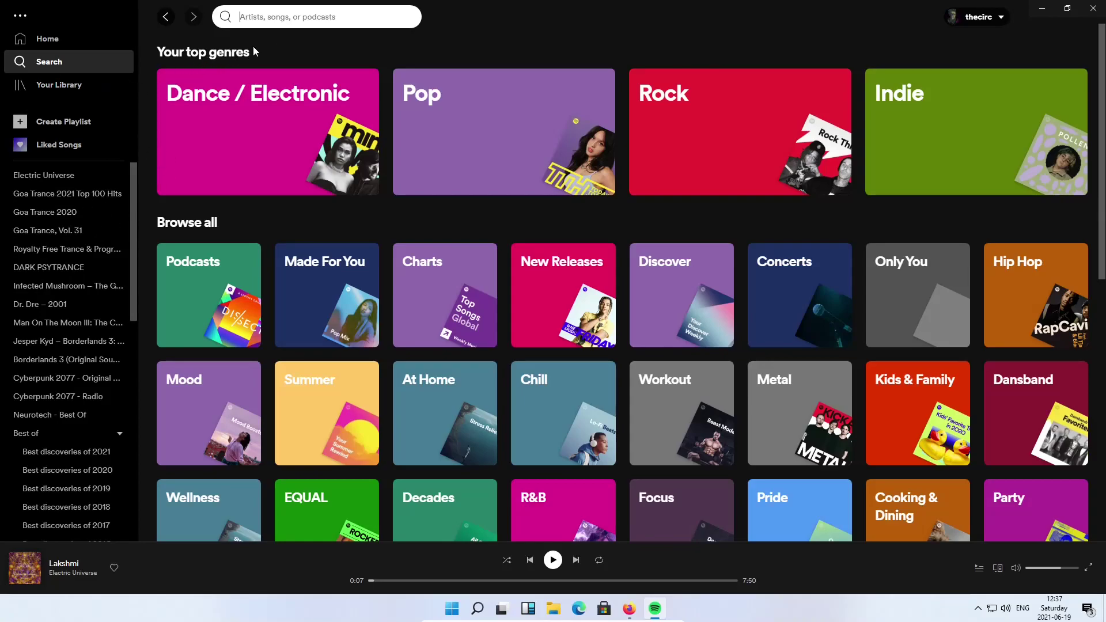
text(jo)
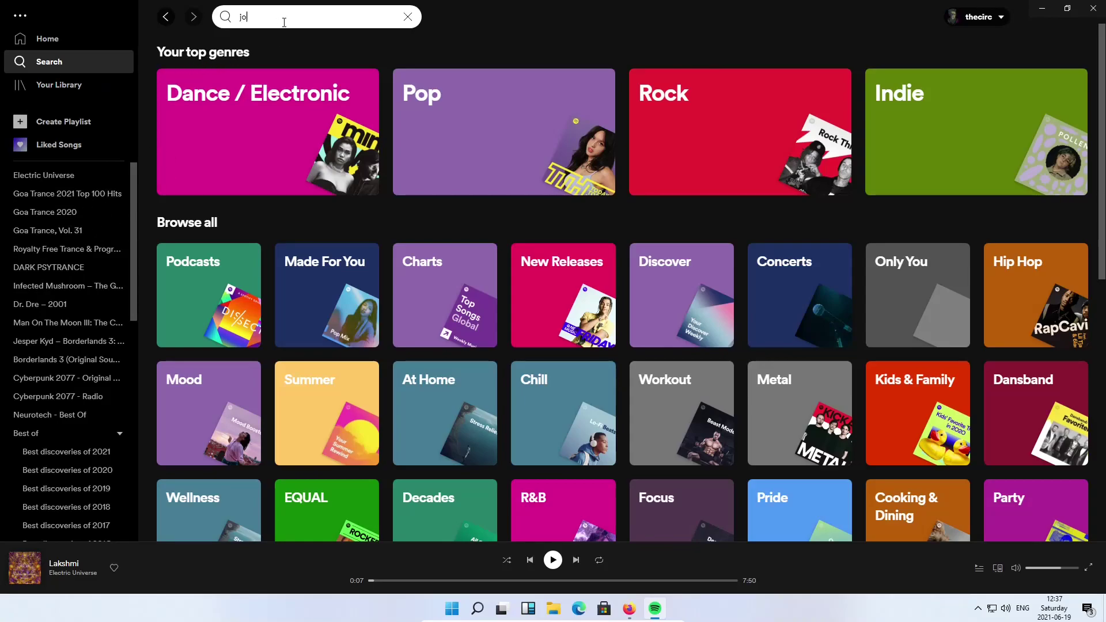
text(e rogan)
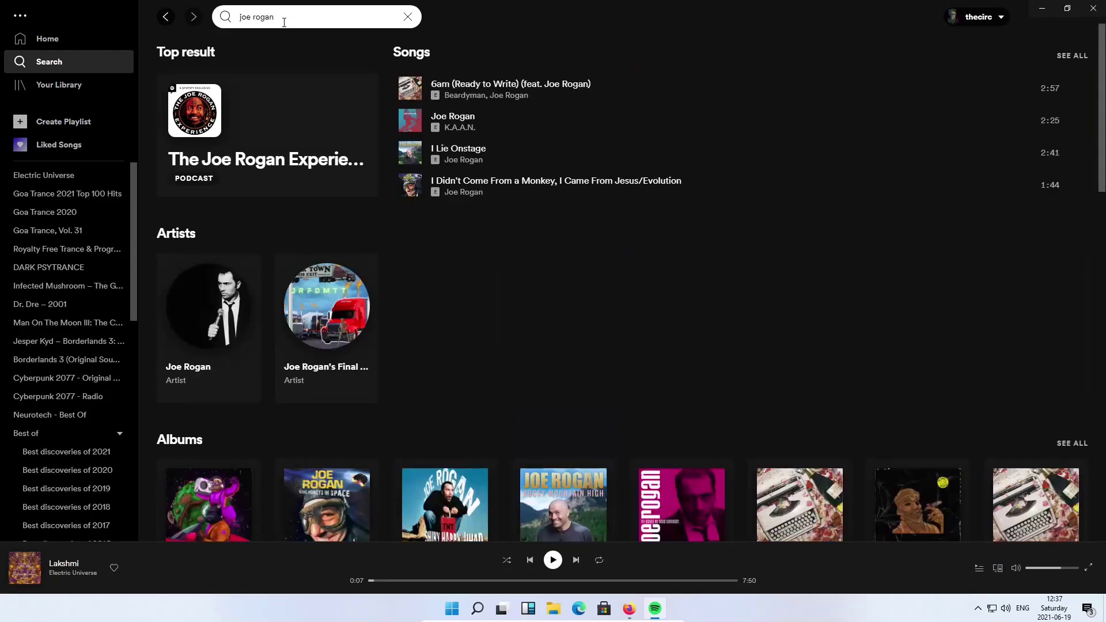
click(275, 164)
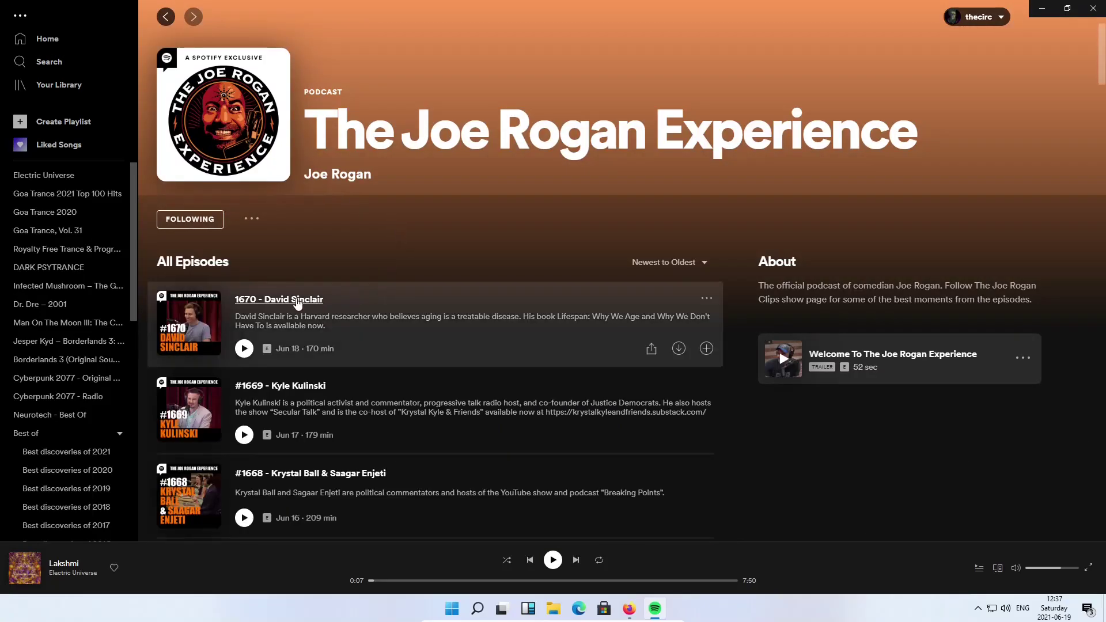
click(244, 349)
Watch the episode video full screen, pause at 0:23, exit full screen, and close Spotify
mouse_move(1005, 399)
click(1009, 397)
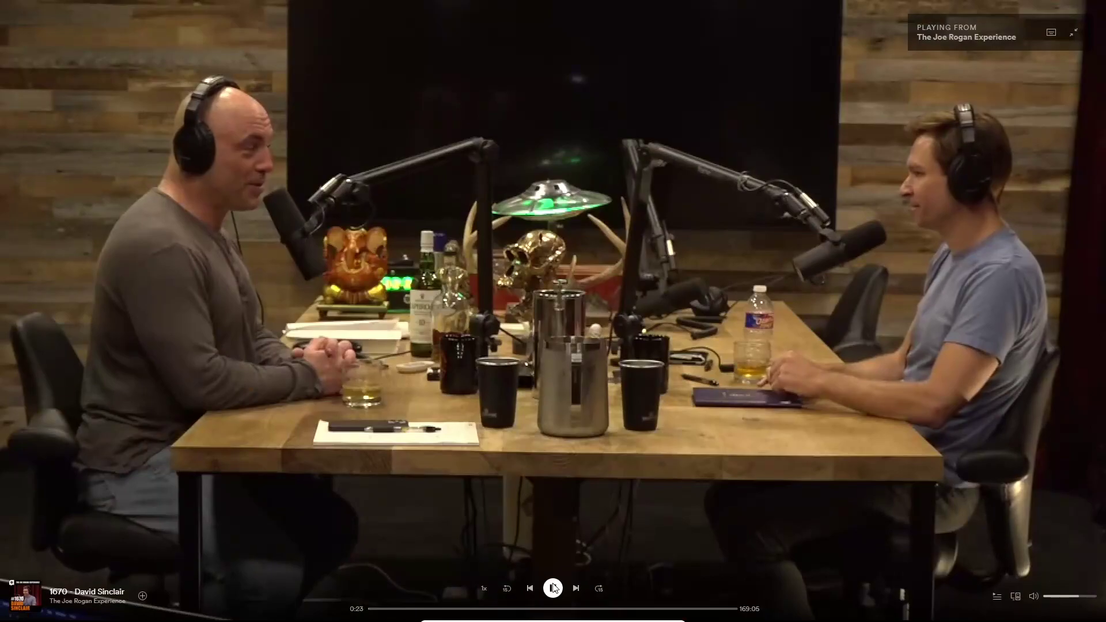
click(553, 588)
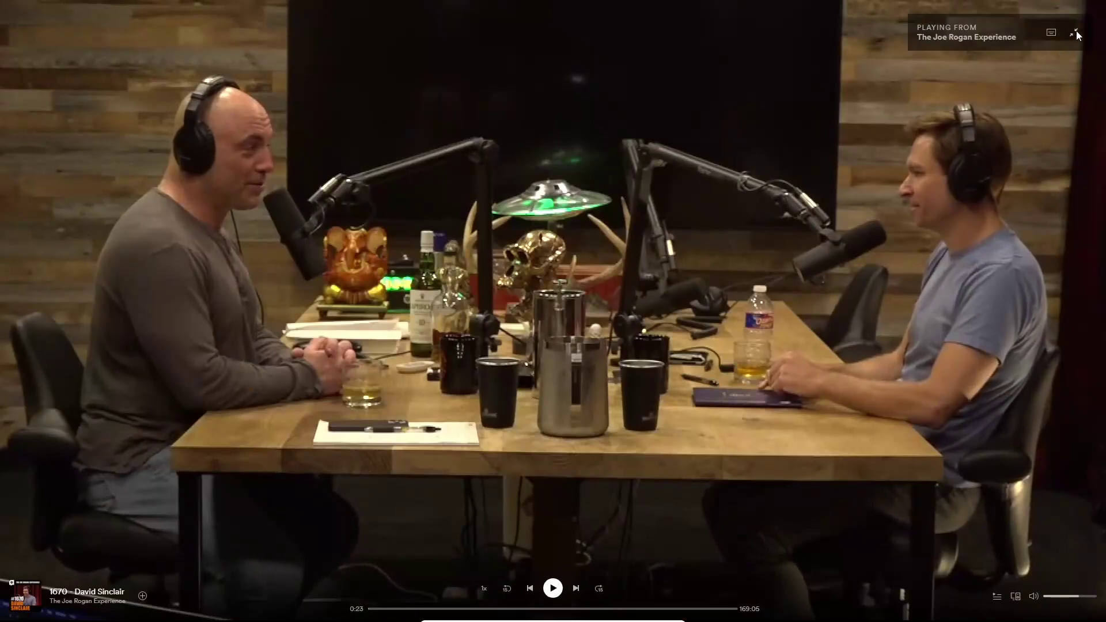
click(1075, 33)
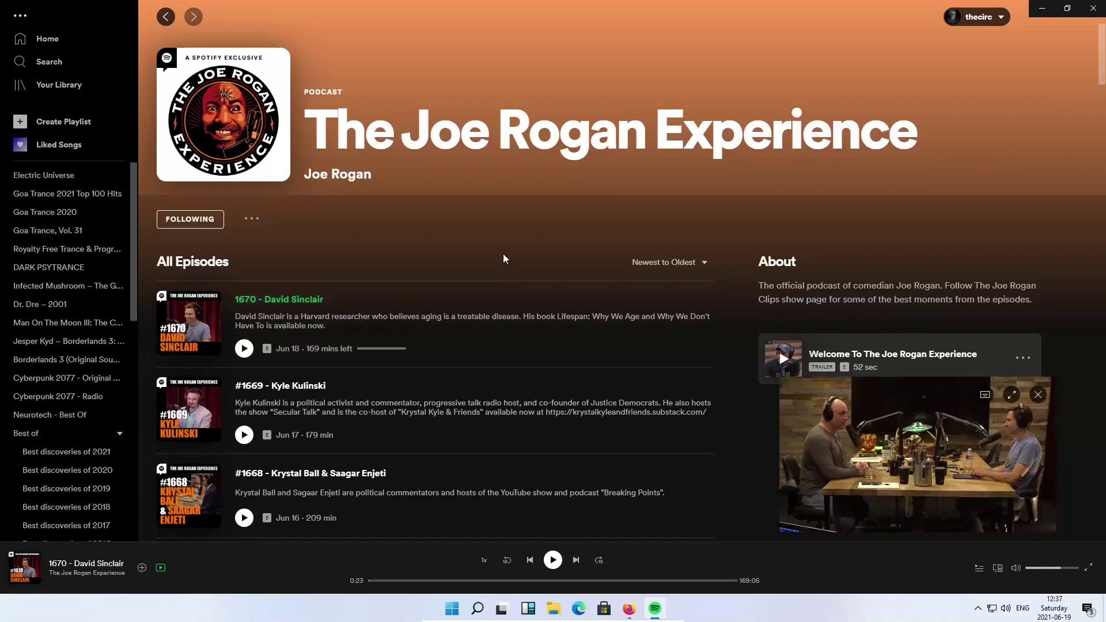
click(1100, 7)
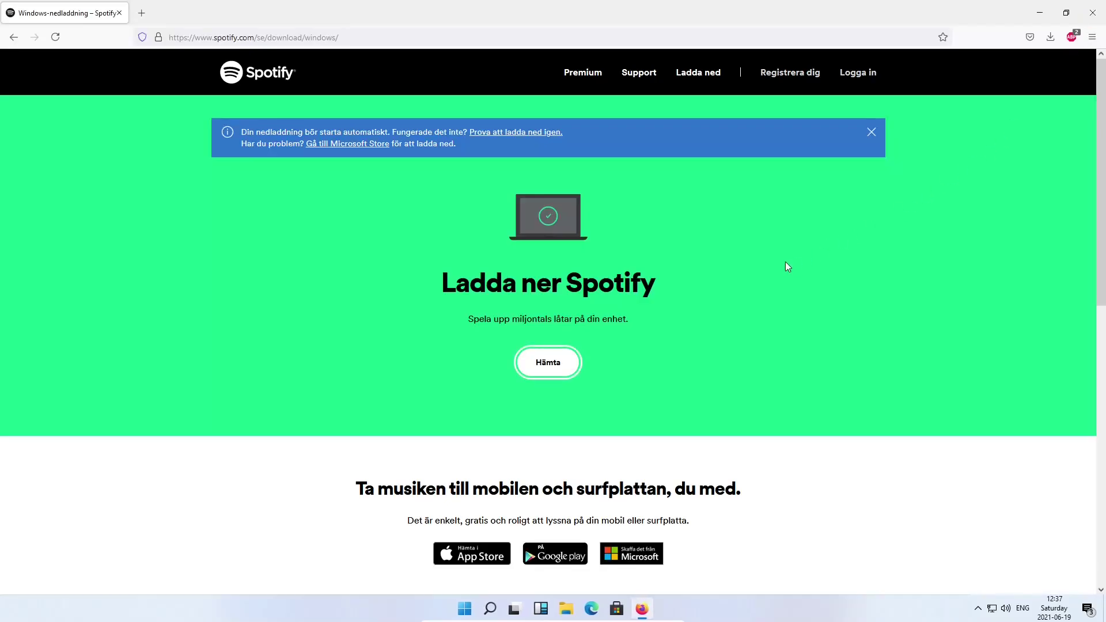
Close the Firefox window showing Spotify's Windows download page
click(1093, 13)
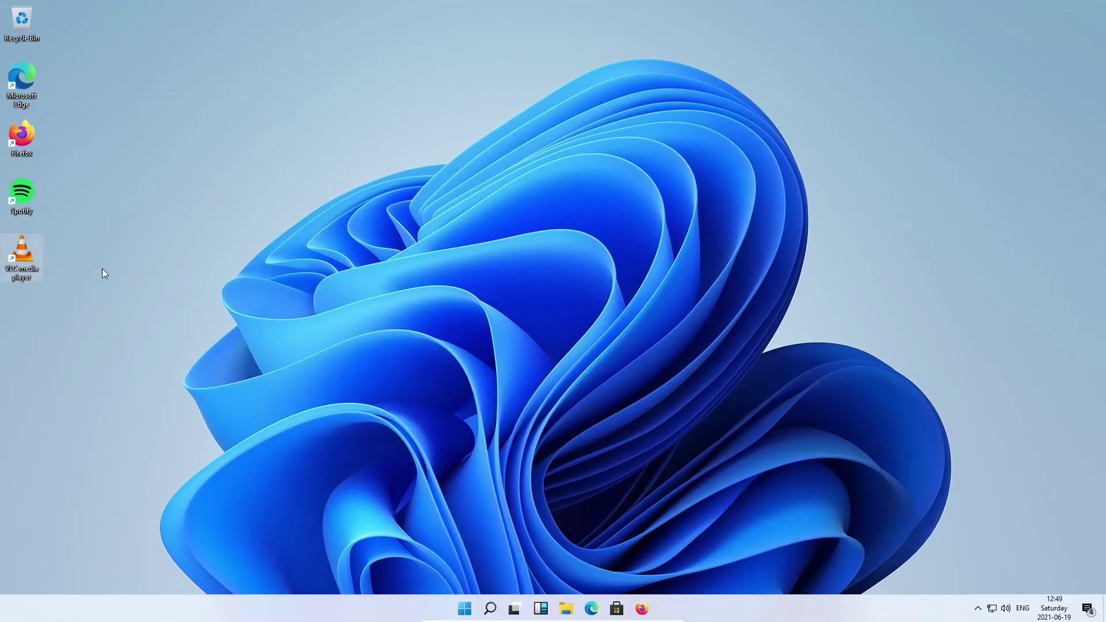
Launch VLC, open Rihanna vs M83 - Diamonds City (Audio+Video Mashup).mkv from Downloads, and play it full screen
double_click(21, 254)
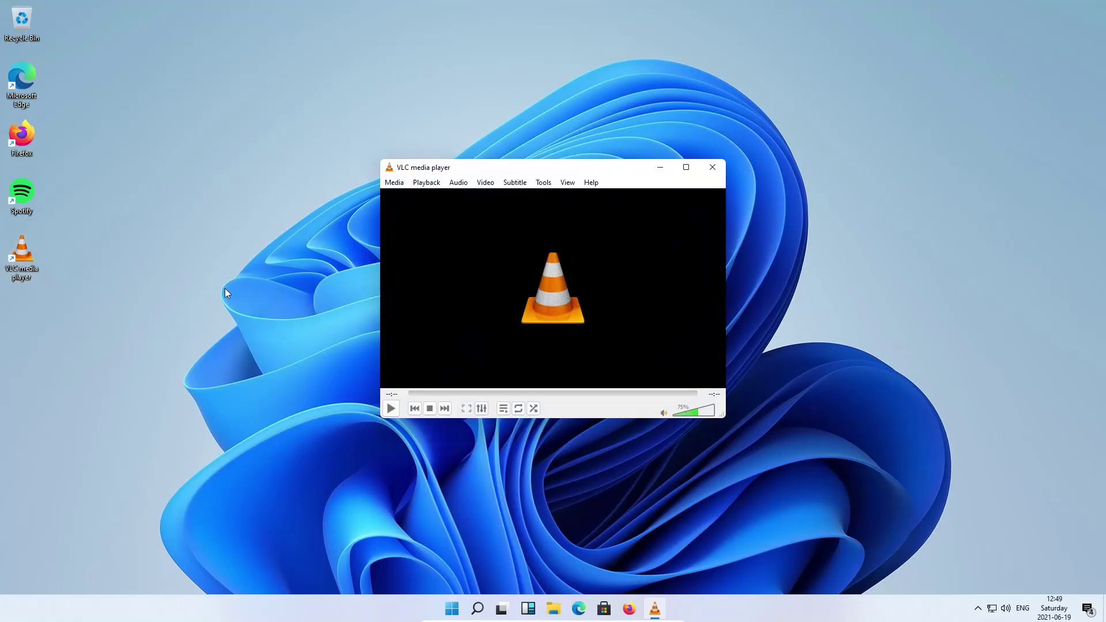
click(399, 183)
click(398, 196)
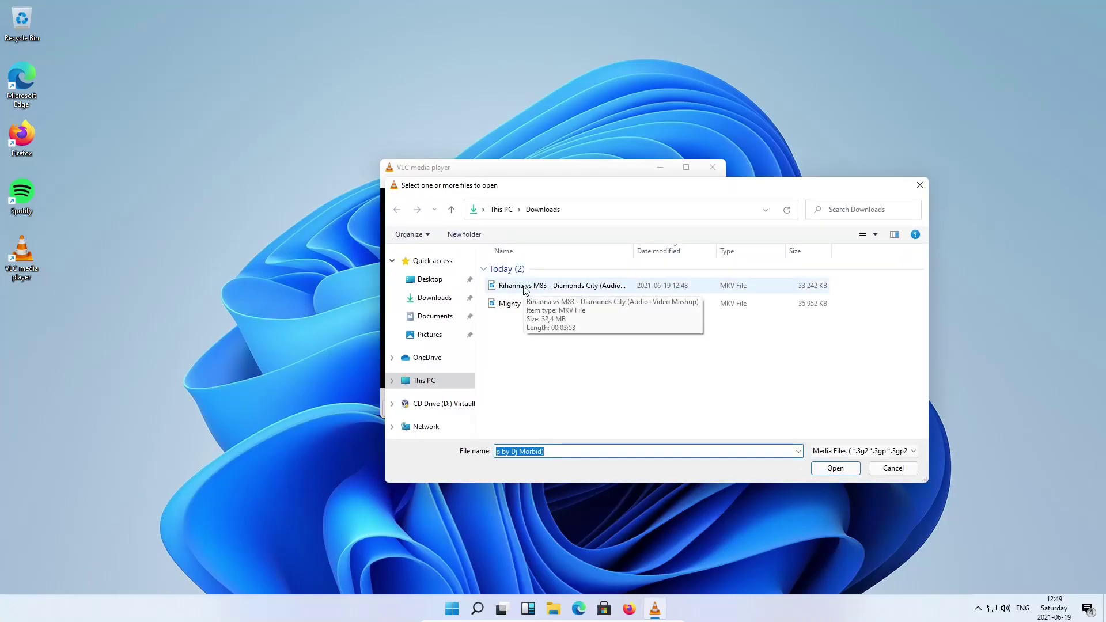
double_click(524, 286)
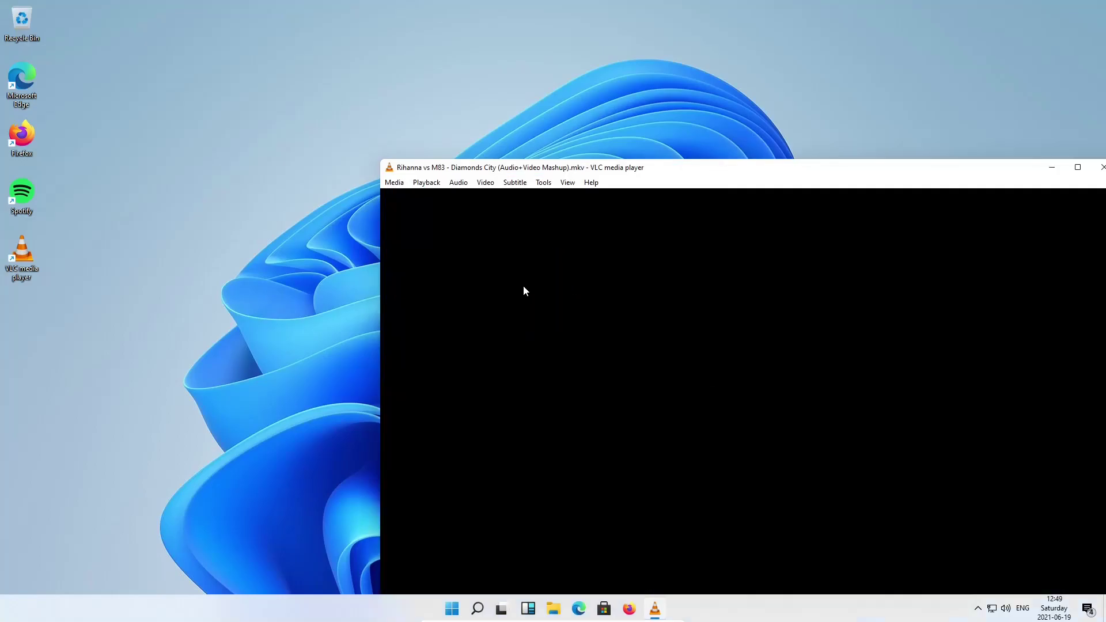
double_click(525, 288)
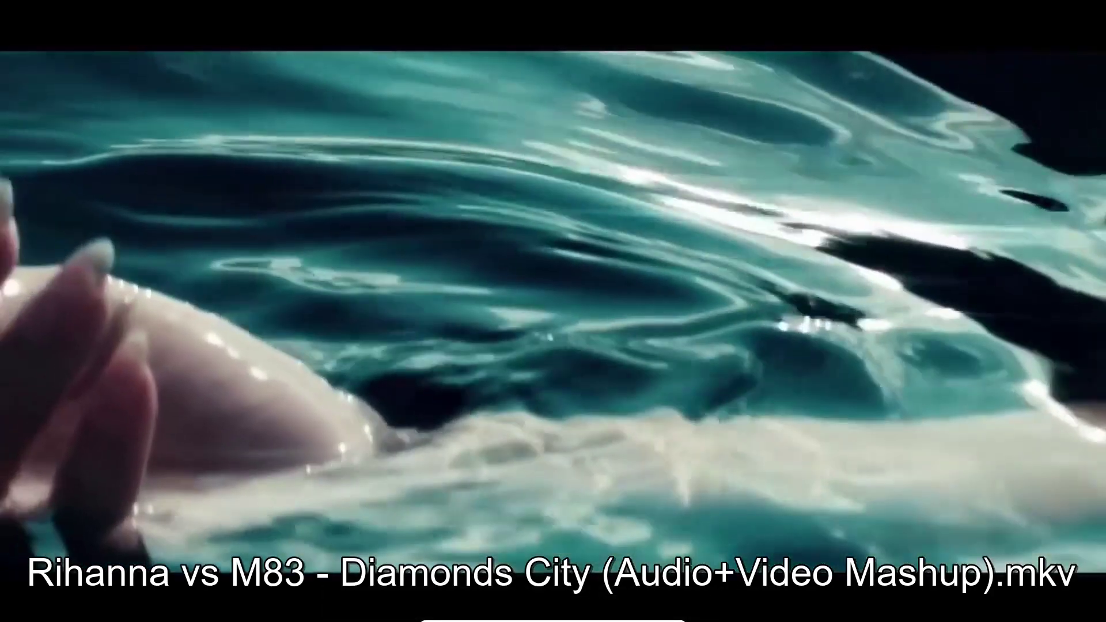